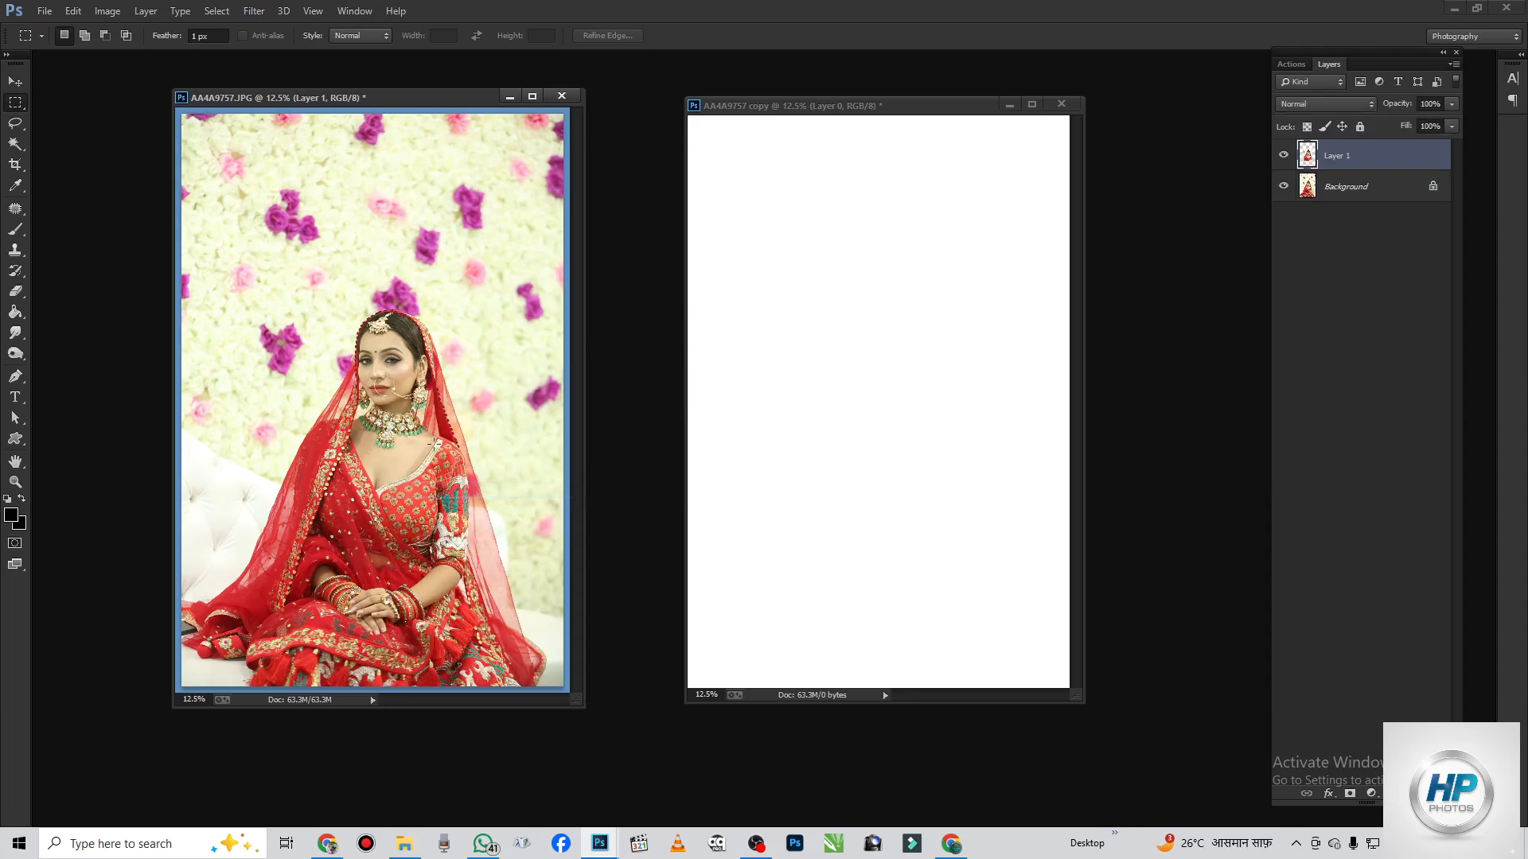
- Copy the selected bride portrait into the blank copy document, scale it to about 76%, and position it near the middle
key("v")
left_click_drag(433, 437, 851, 276)
key("ctrl+t")
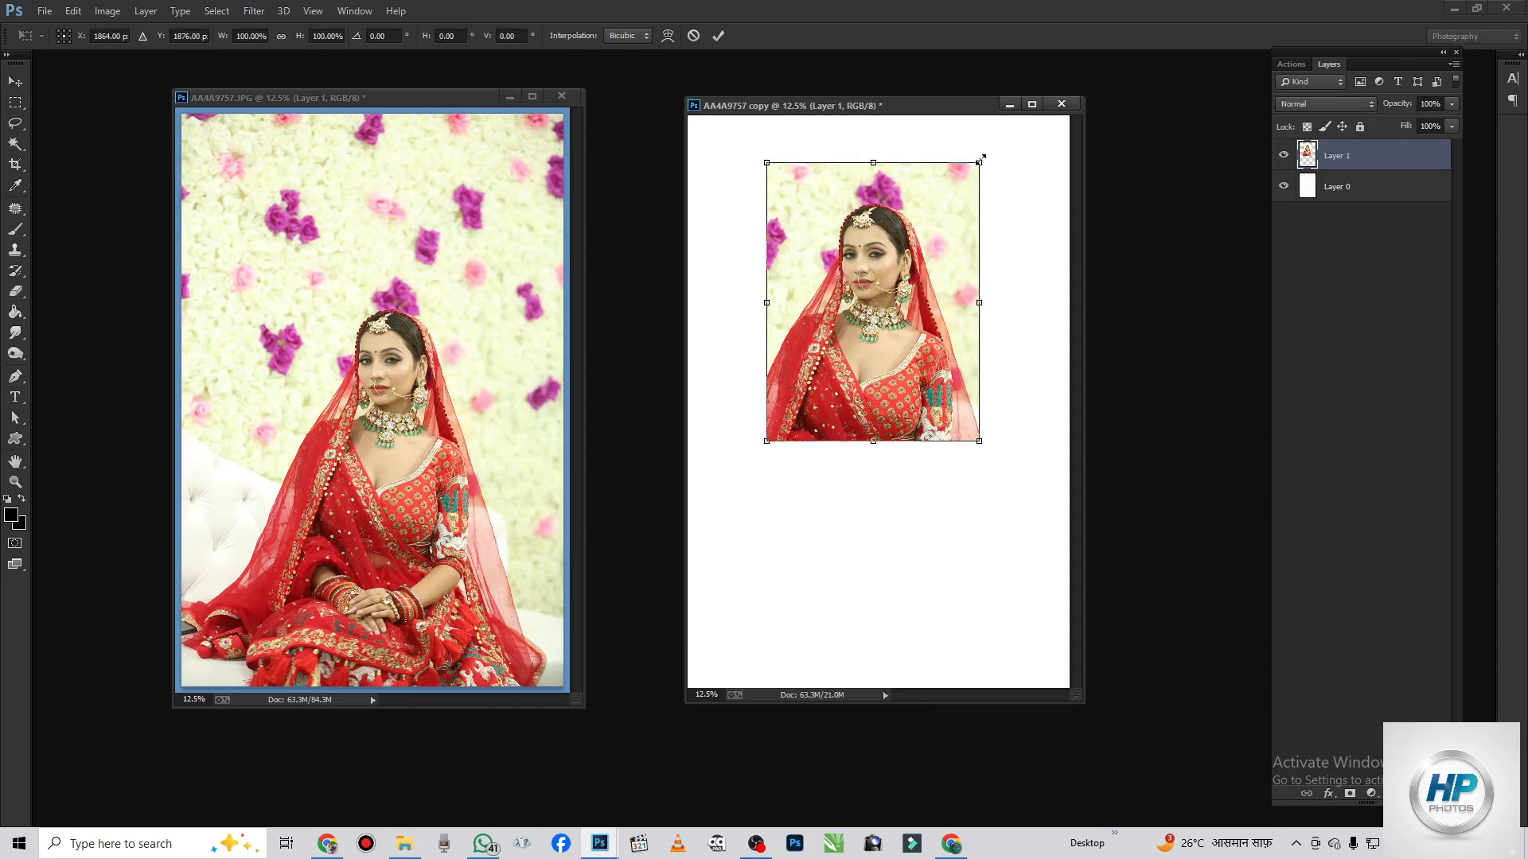
left_click_drag(981, 159, 914, 298)
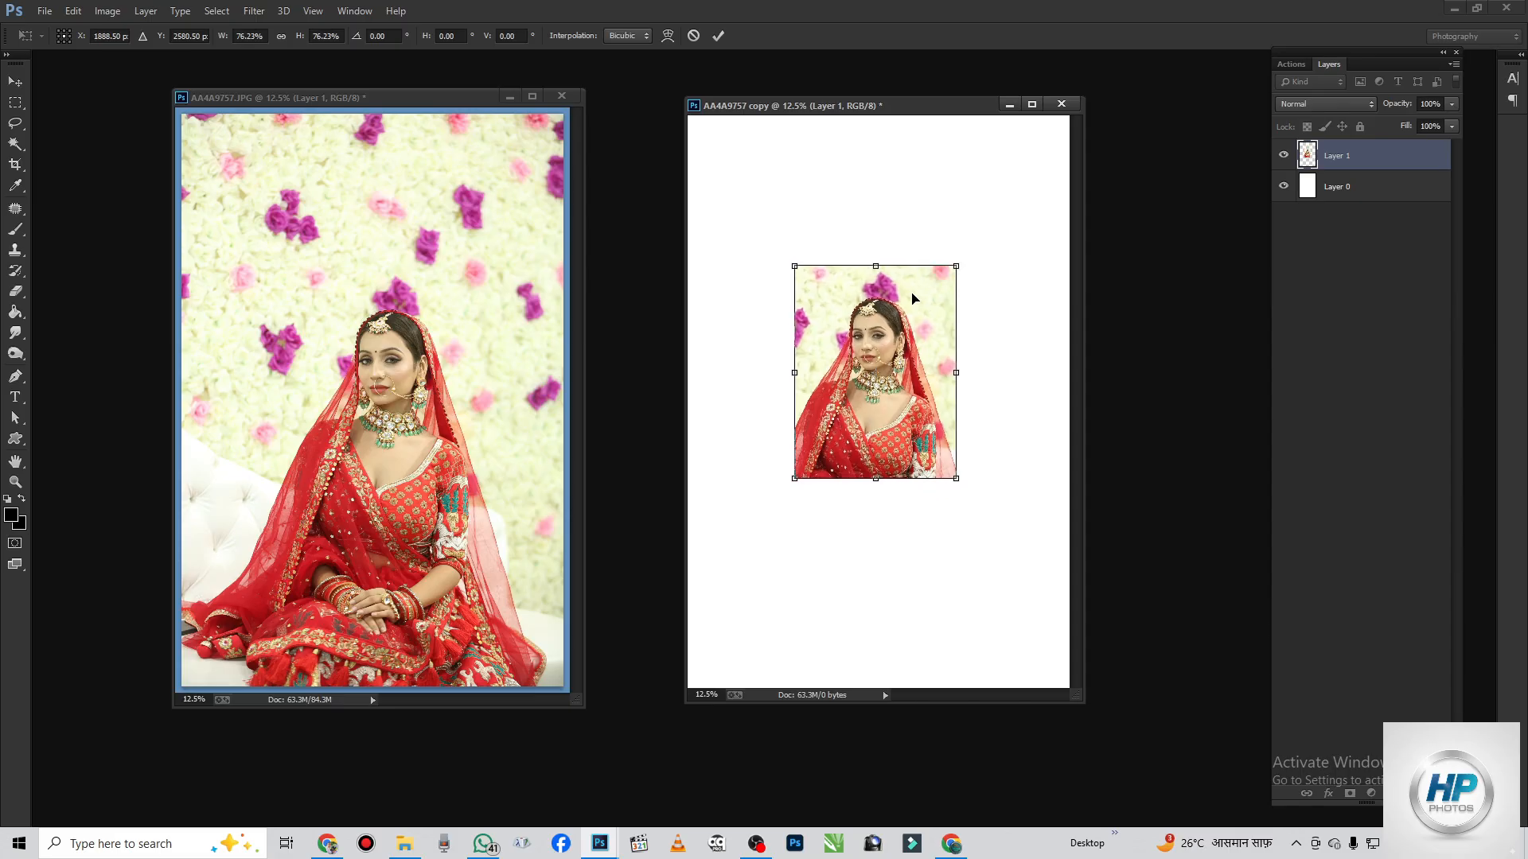
key("Return")
left_click_drag(892, 365, 851, 331)
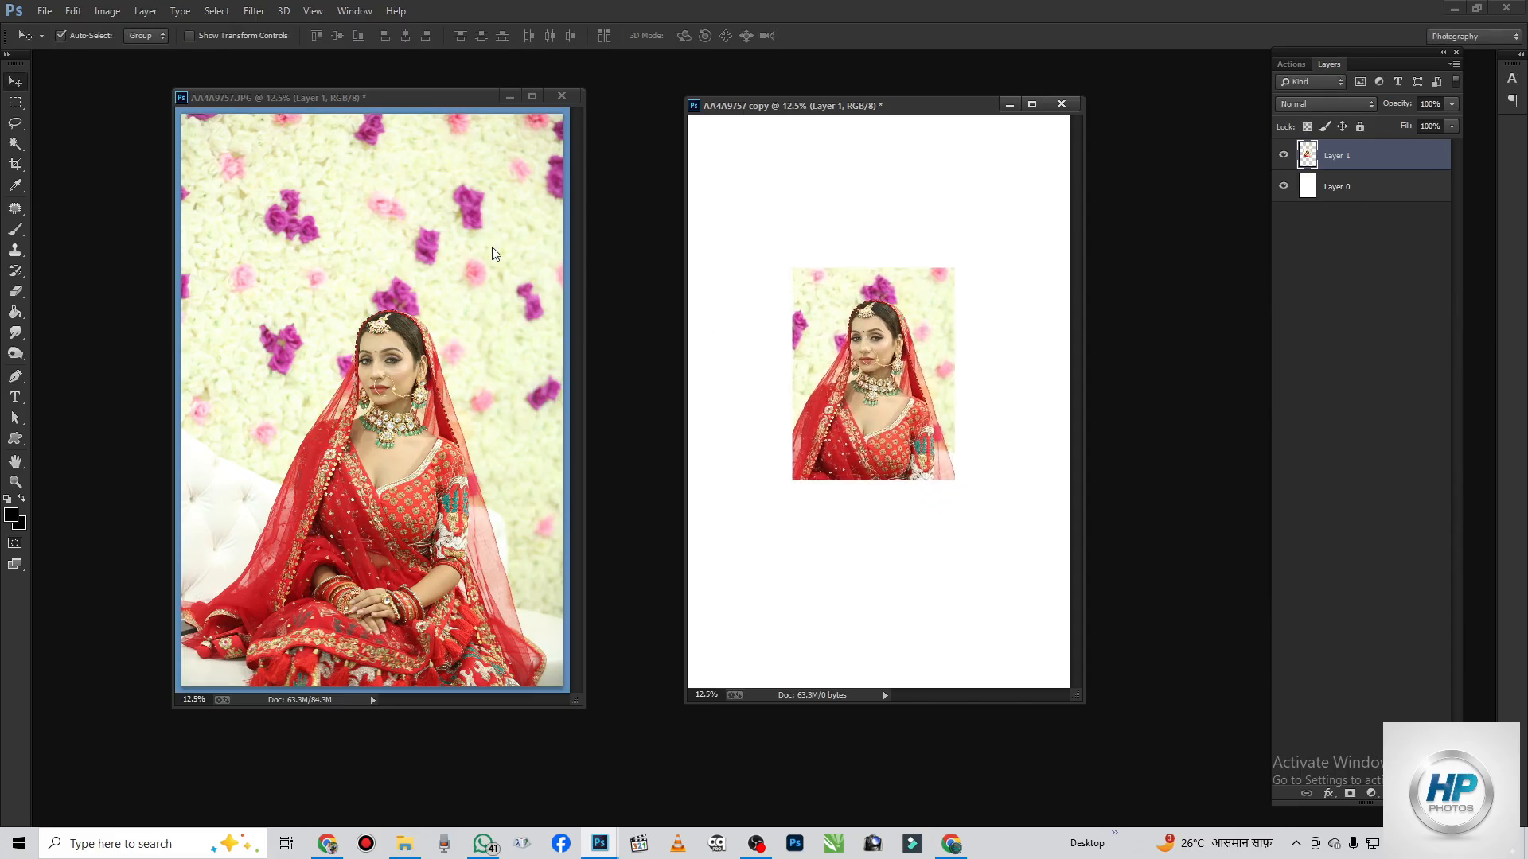
- Add a 50 px black centered stroke around a rectangular selection slightly larger than the portrait, and deselect it
left_click(17, 103)
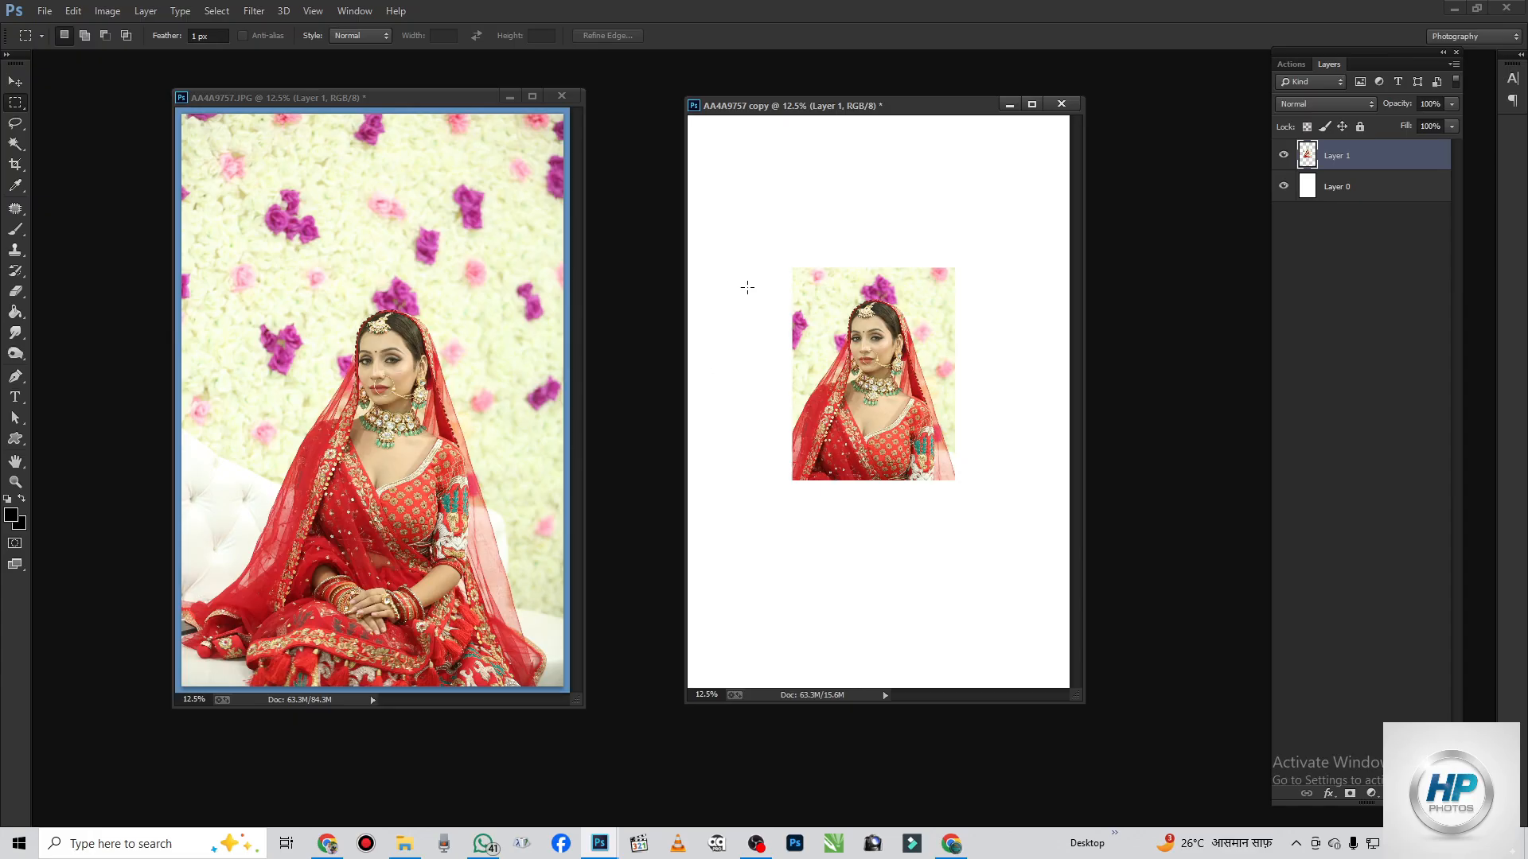
left_click_drag(780, 251, 969, 496)
right_click(897, 321)
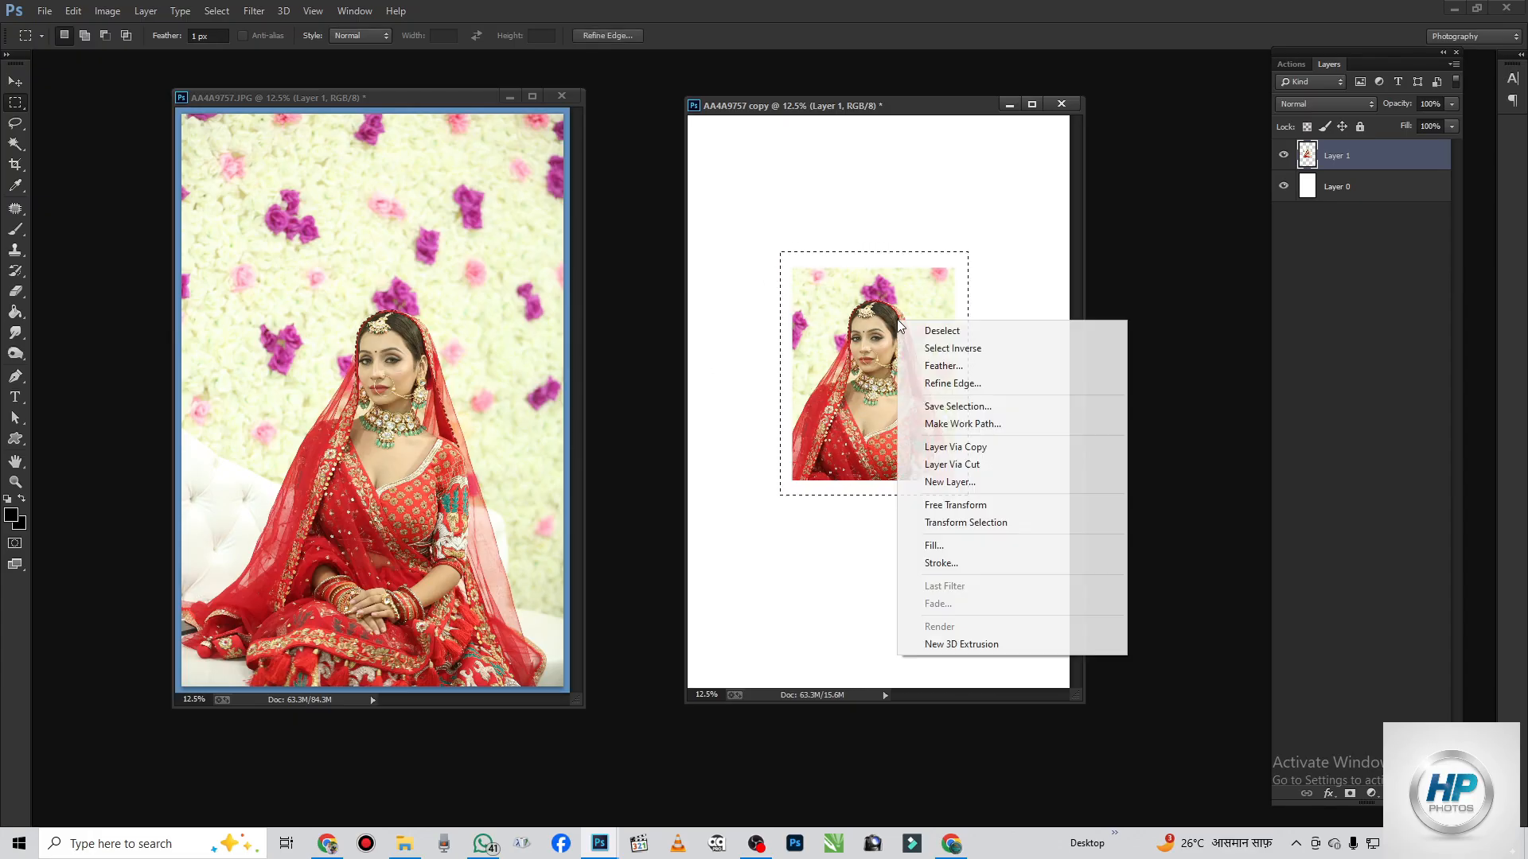
left_click(974, 564)
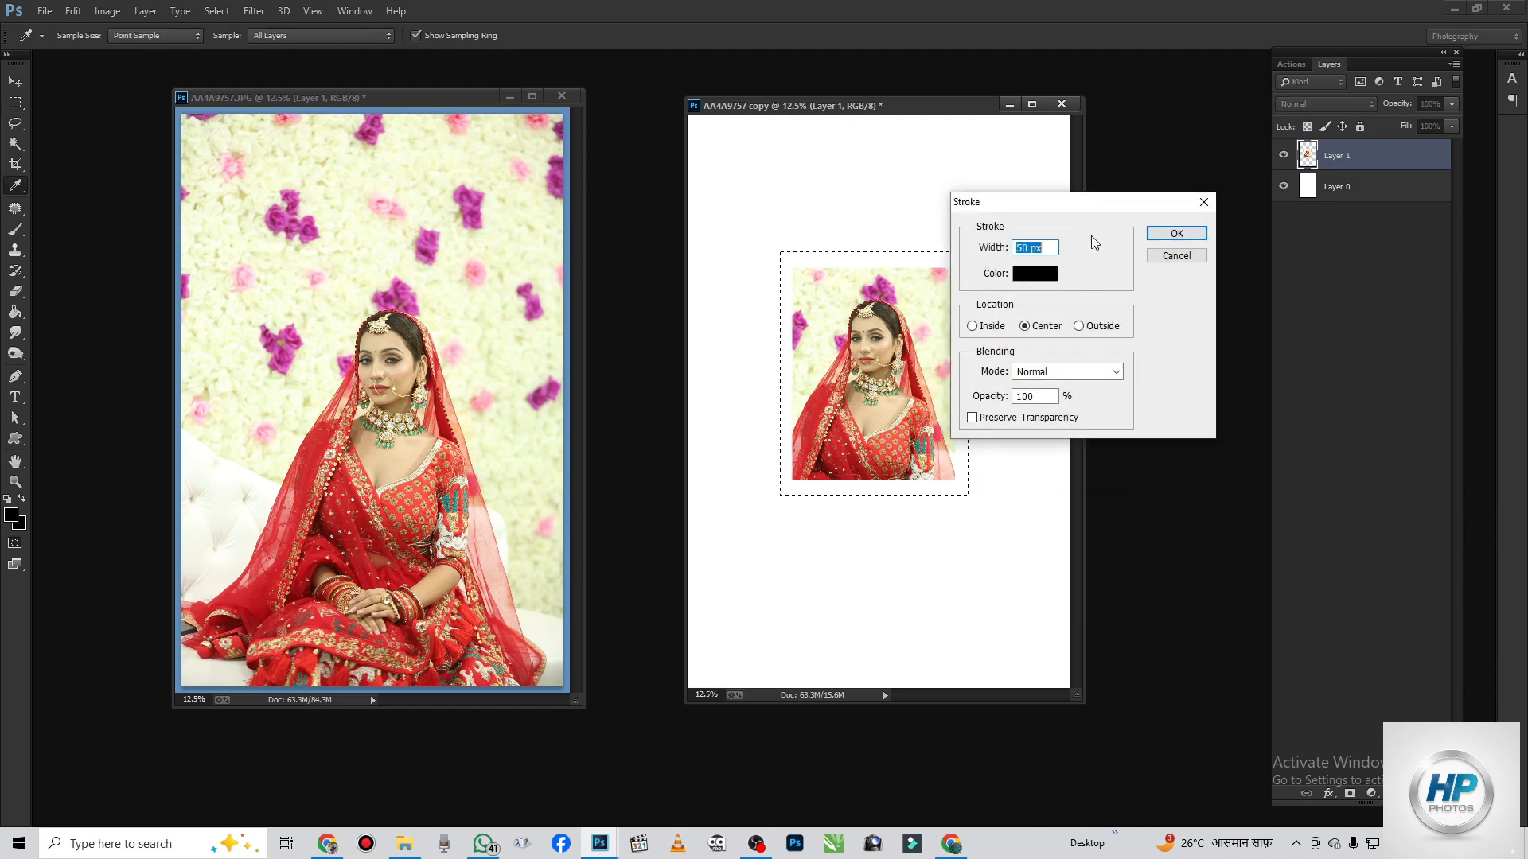
left_click(1171, 236)
key("ctrl+d")
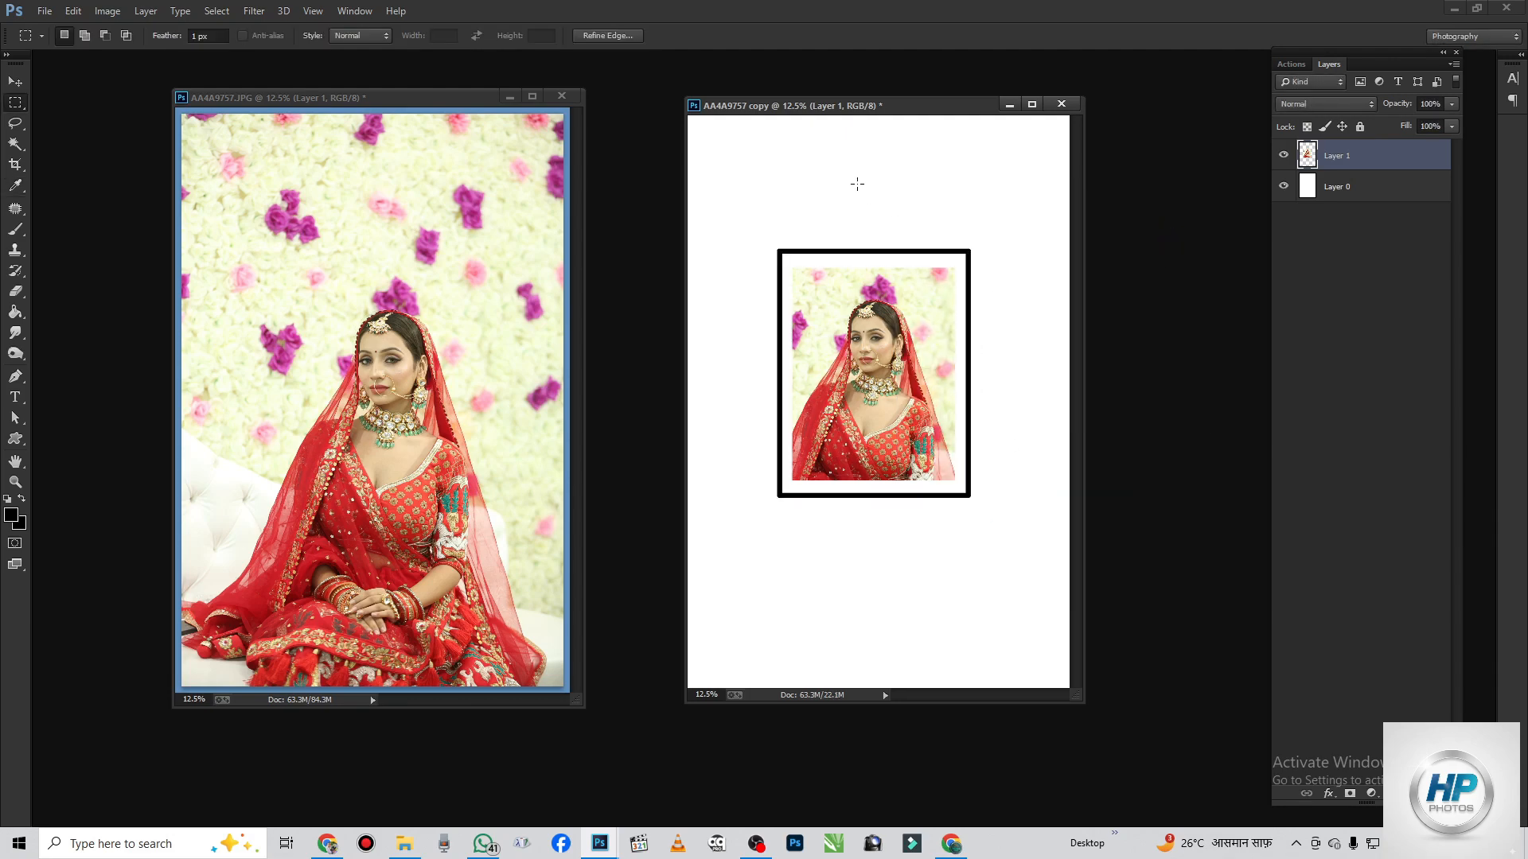
- Scale the framed portrait to about 70% and move it to the upper-left corner of the white canvas
key("ctrl+t")
left_click_drag(831, 353, 822, 295)
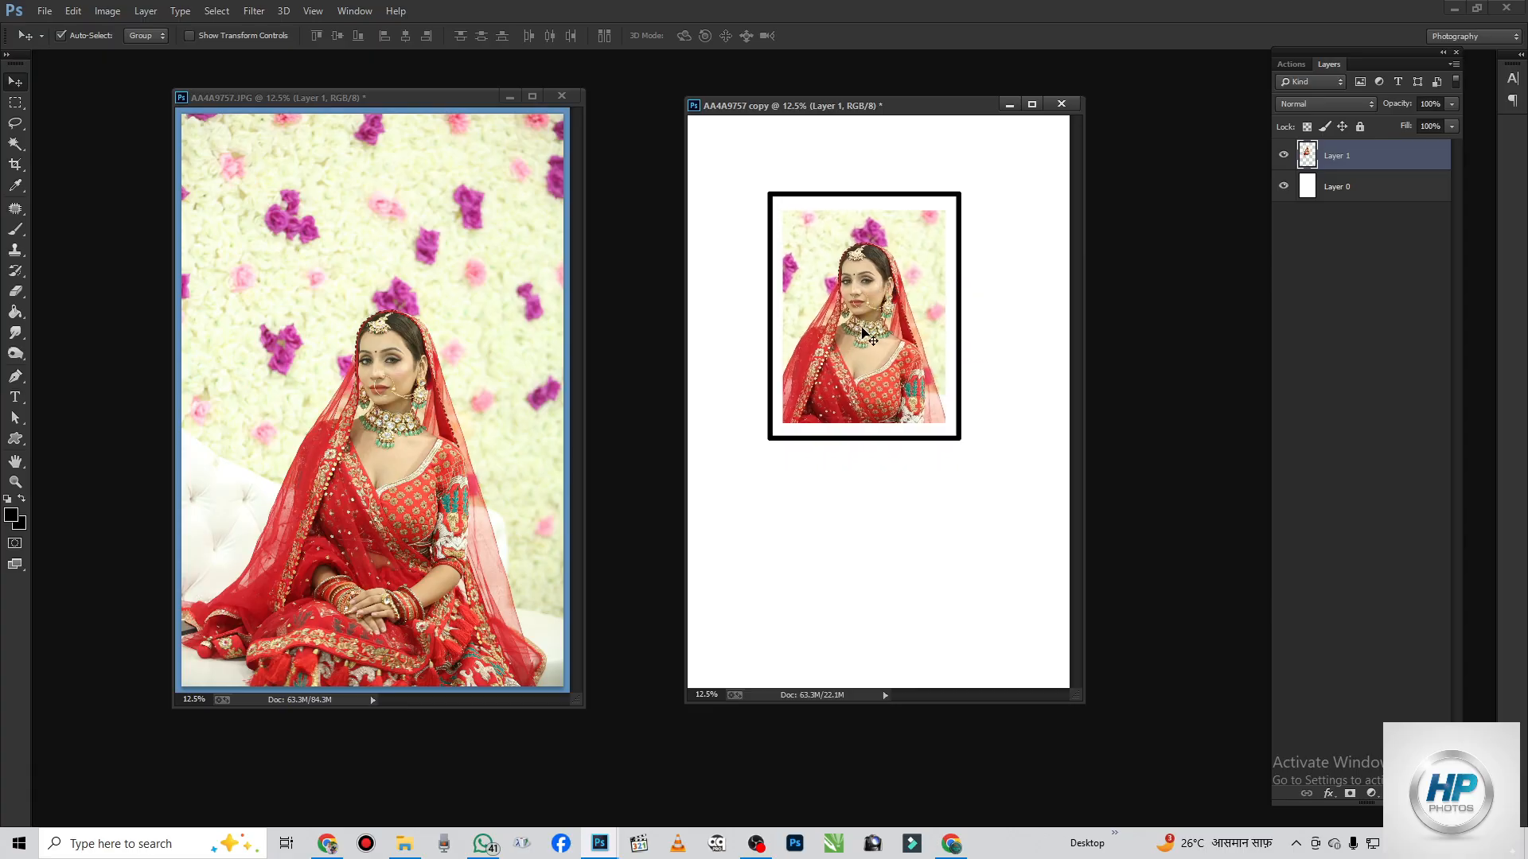
left_click_drag(961, 192, 932, 228)
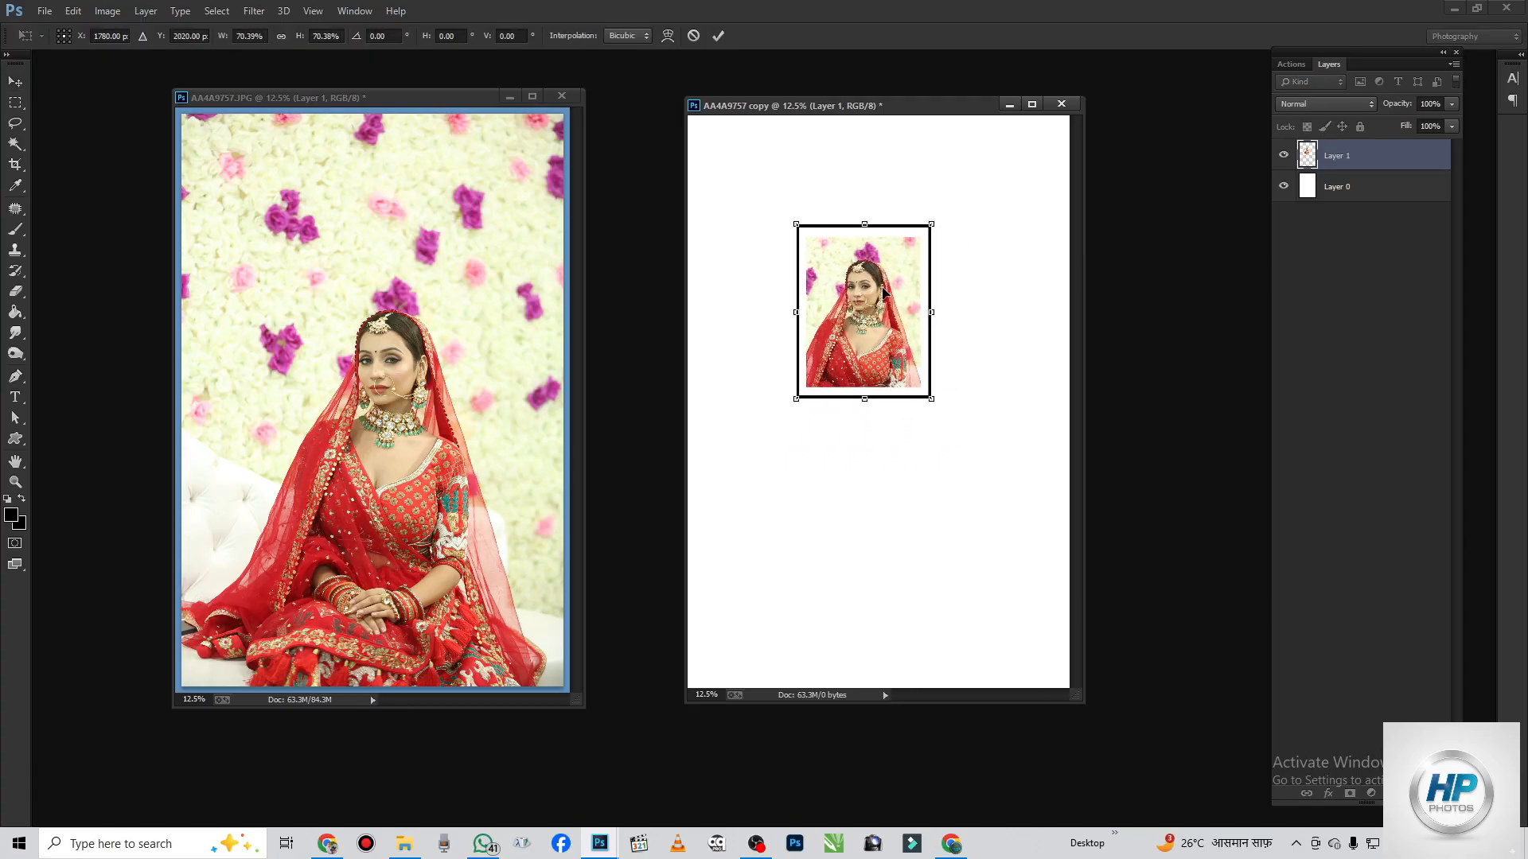
left_click_drag(886, 297, 800, 211)
key("Return")
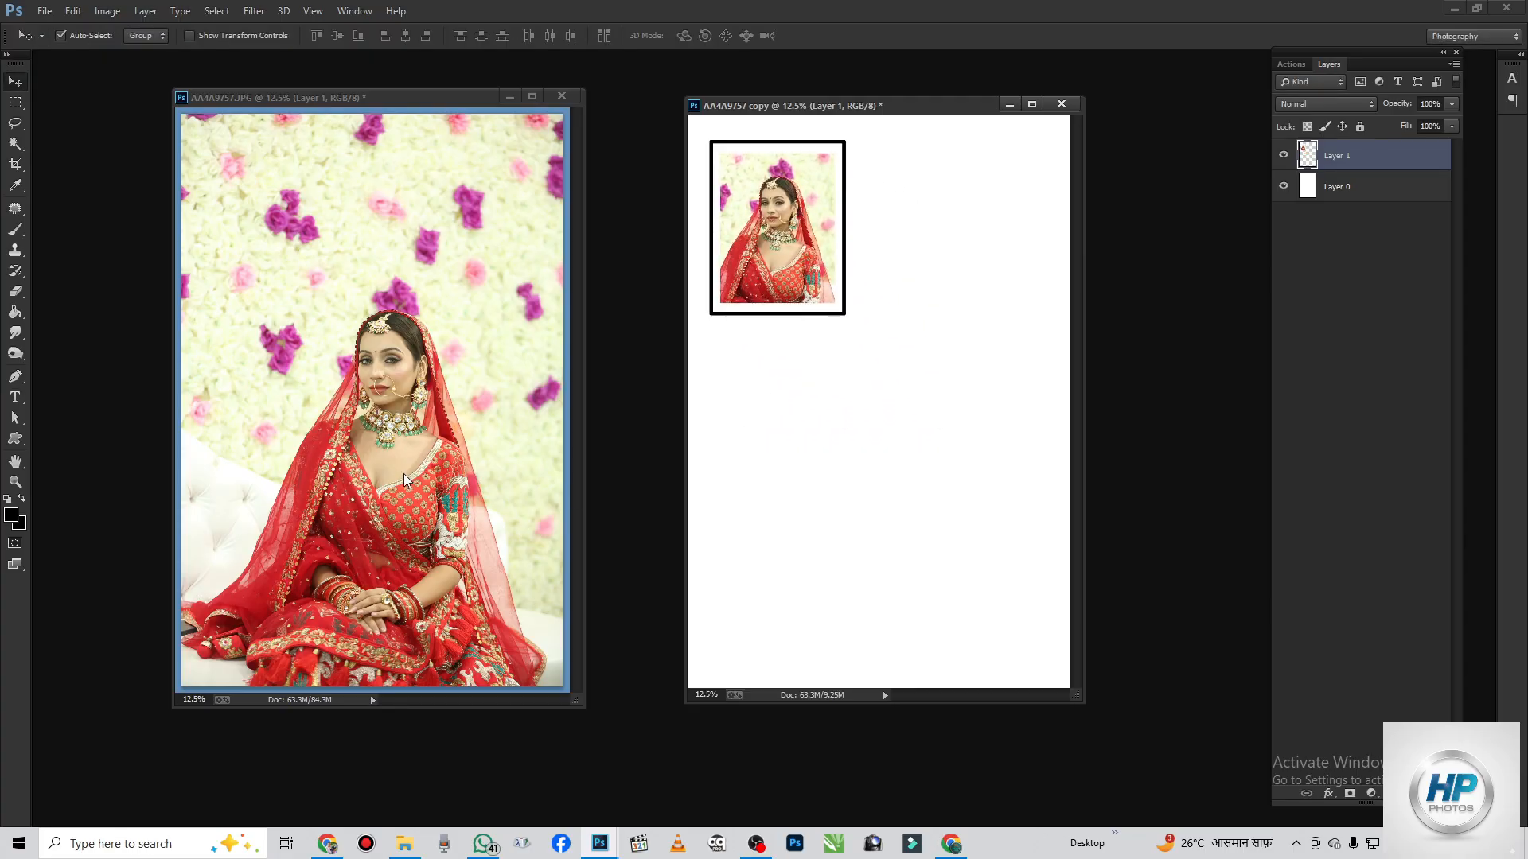
- Select everything outside a rectangle around the bride in the original photo and feather the selection by 100 pixels
left_click(15, 103)
left_click_drag(283, 262, 471, 560)
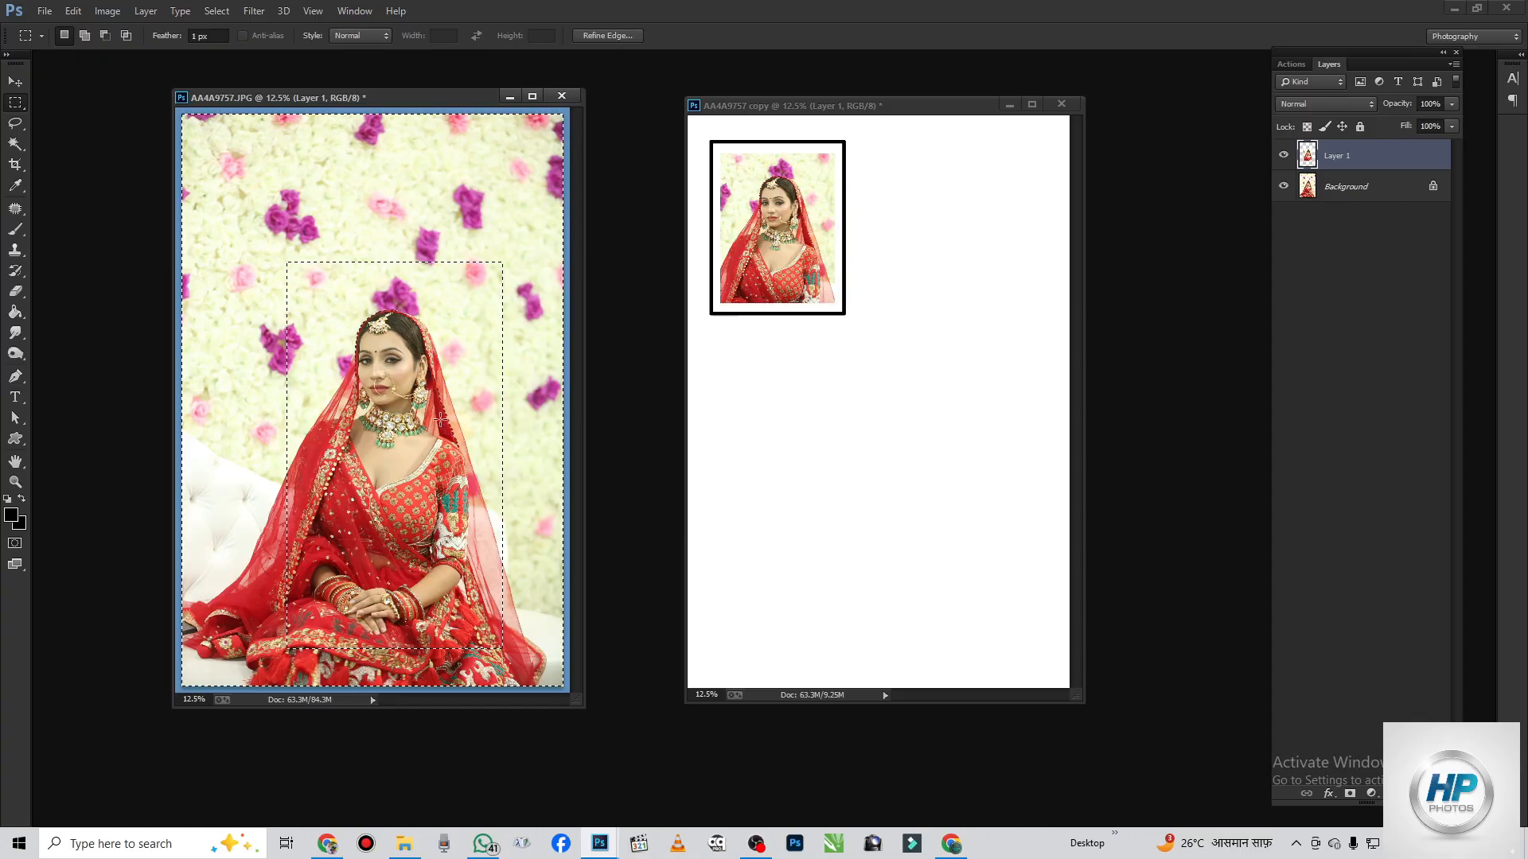
right_click(436, 328)
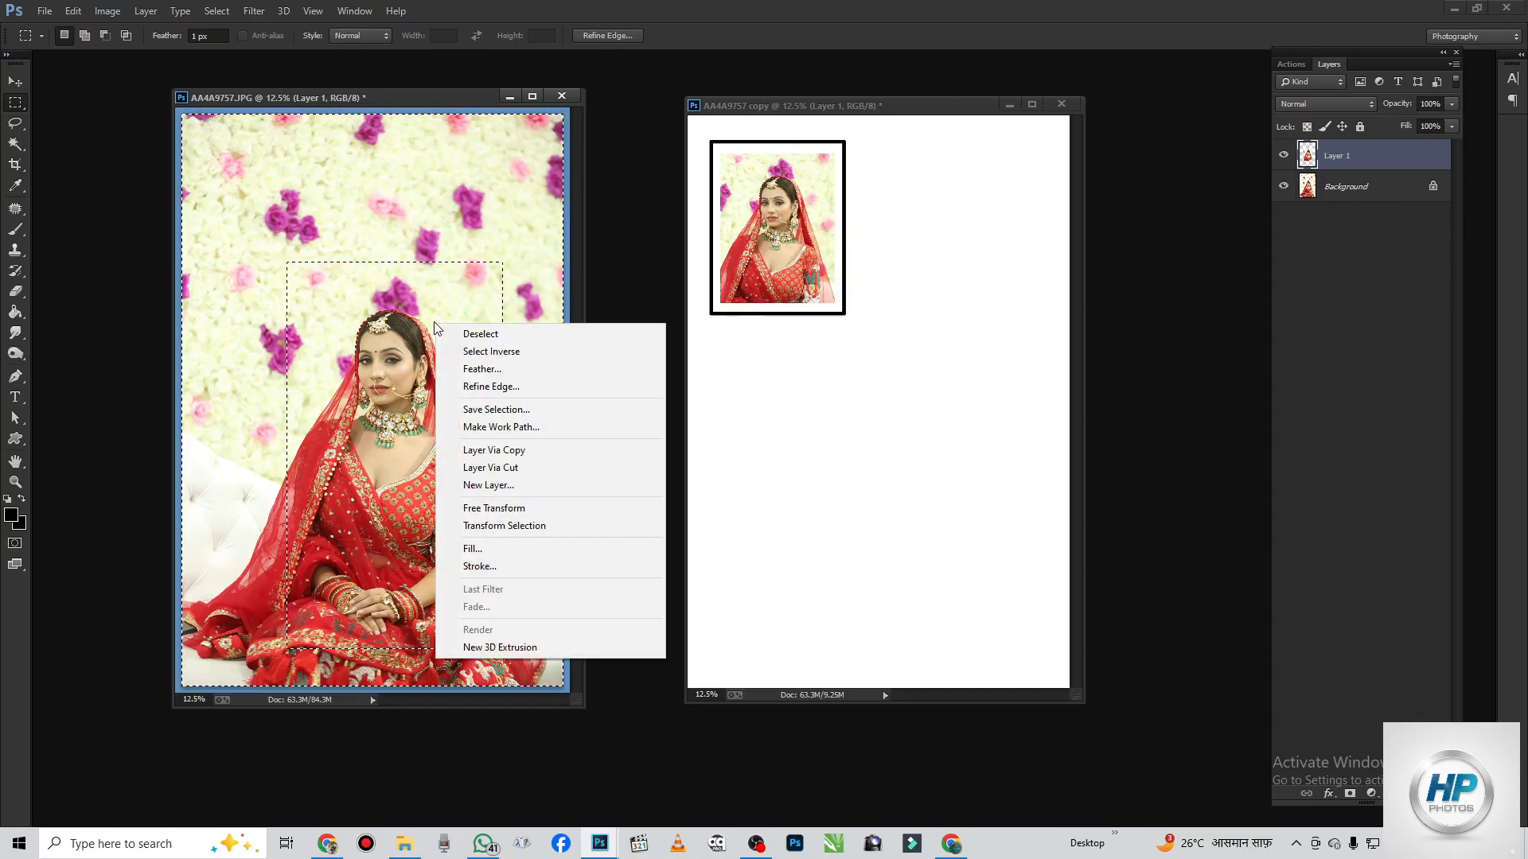
left_click(481, 368)
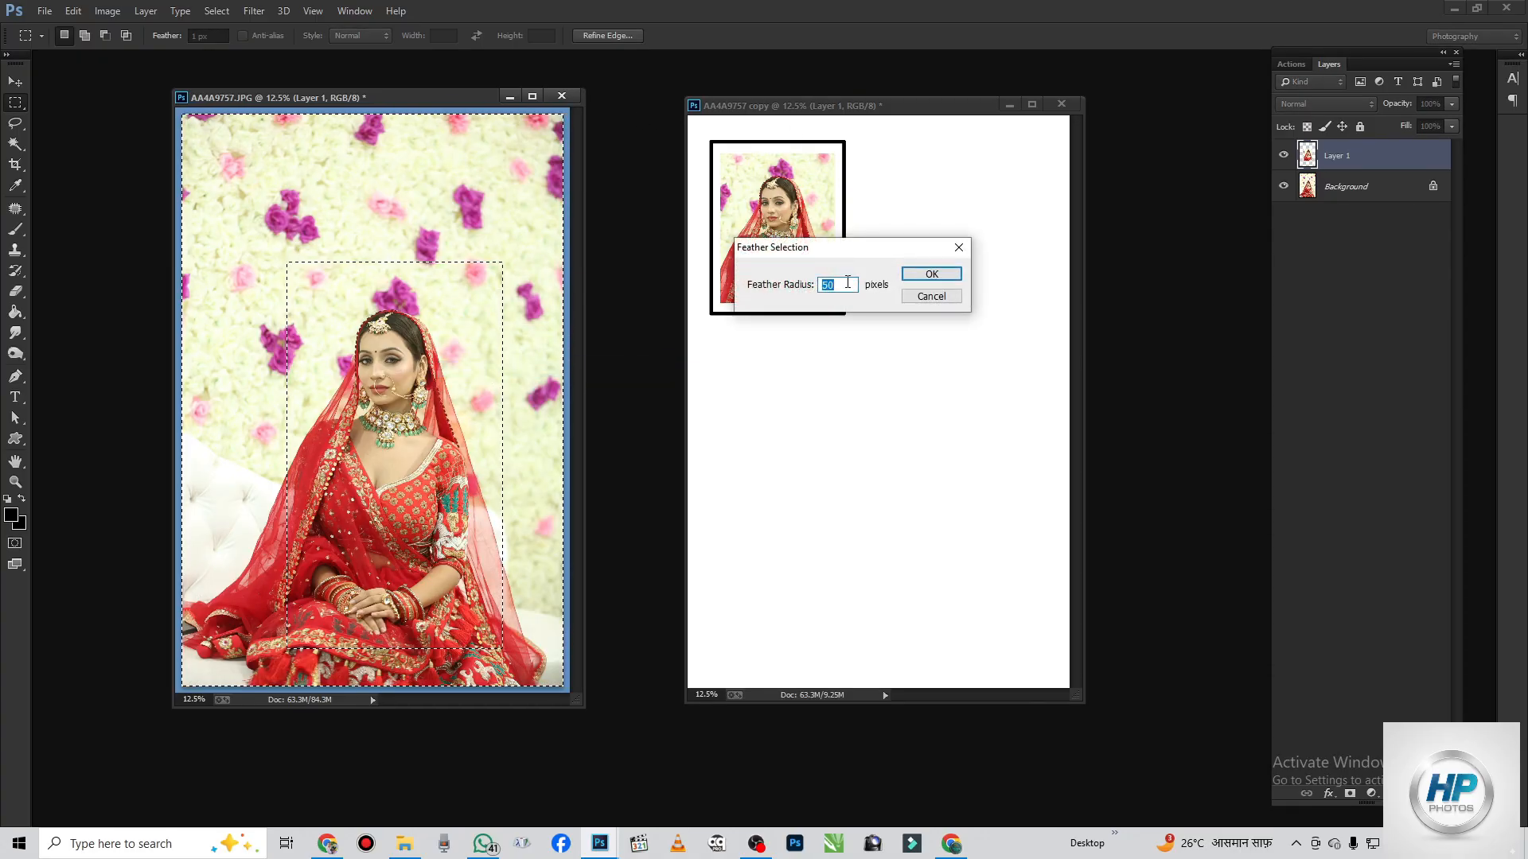
type("100")
key("Return")
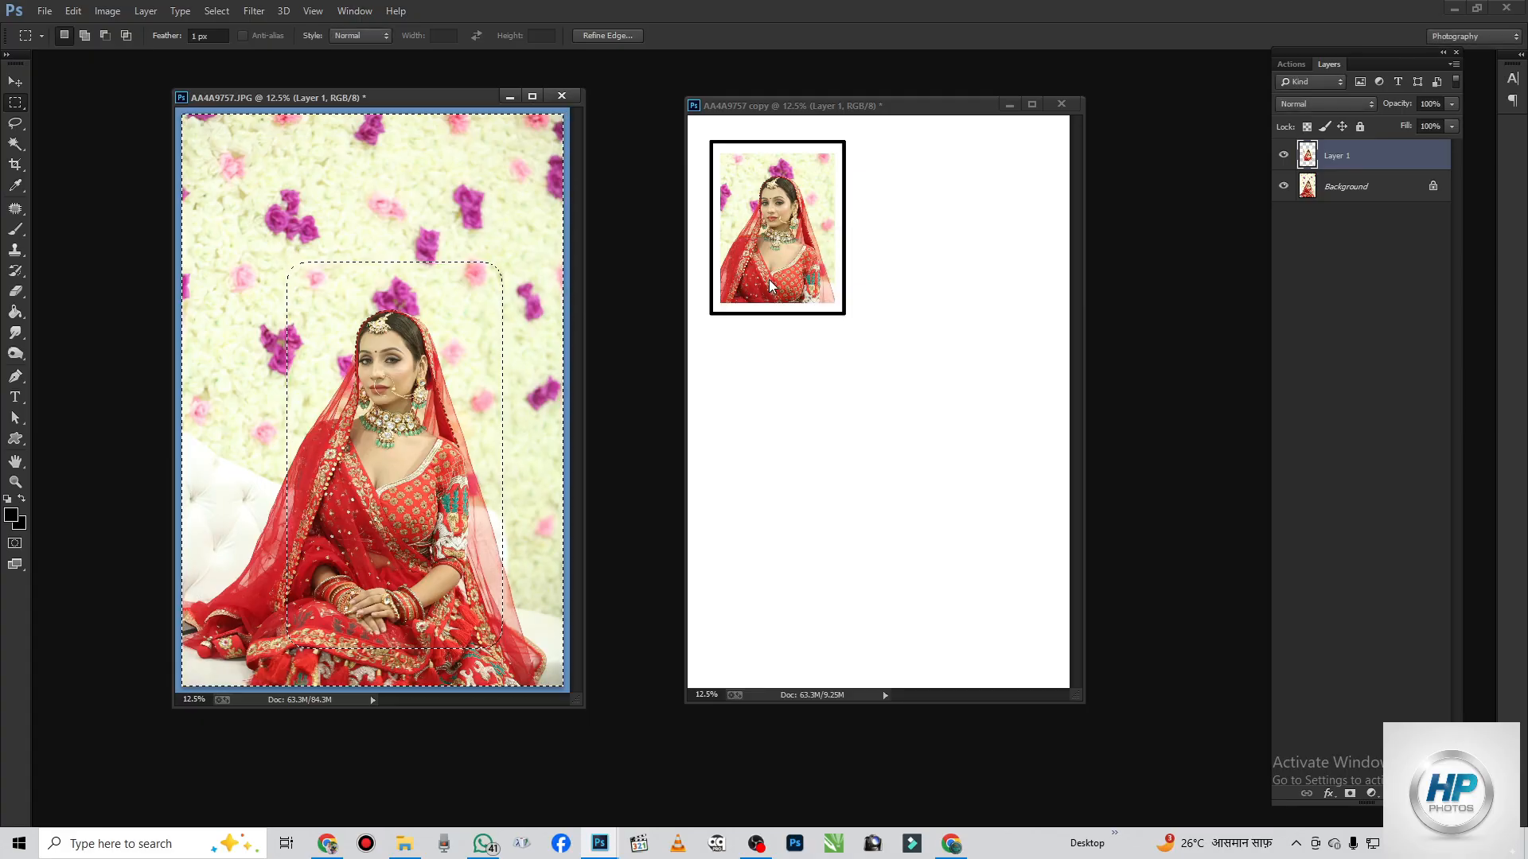
- Hide Layer 1 and make the Background layer of the original photo active
right_click(323, 157)
key("Escape")
left_click(1330, 185)
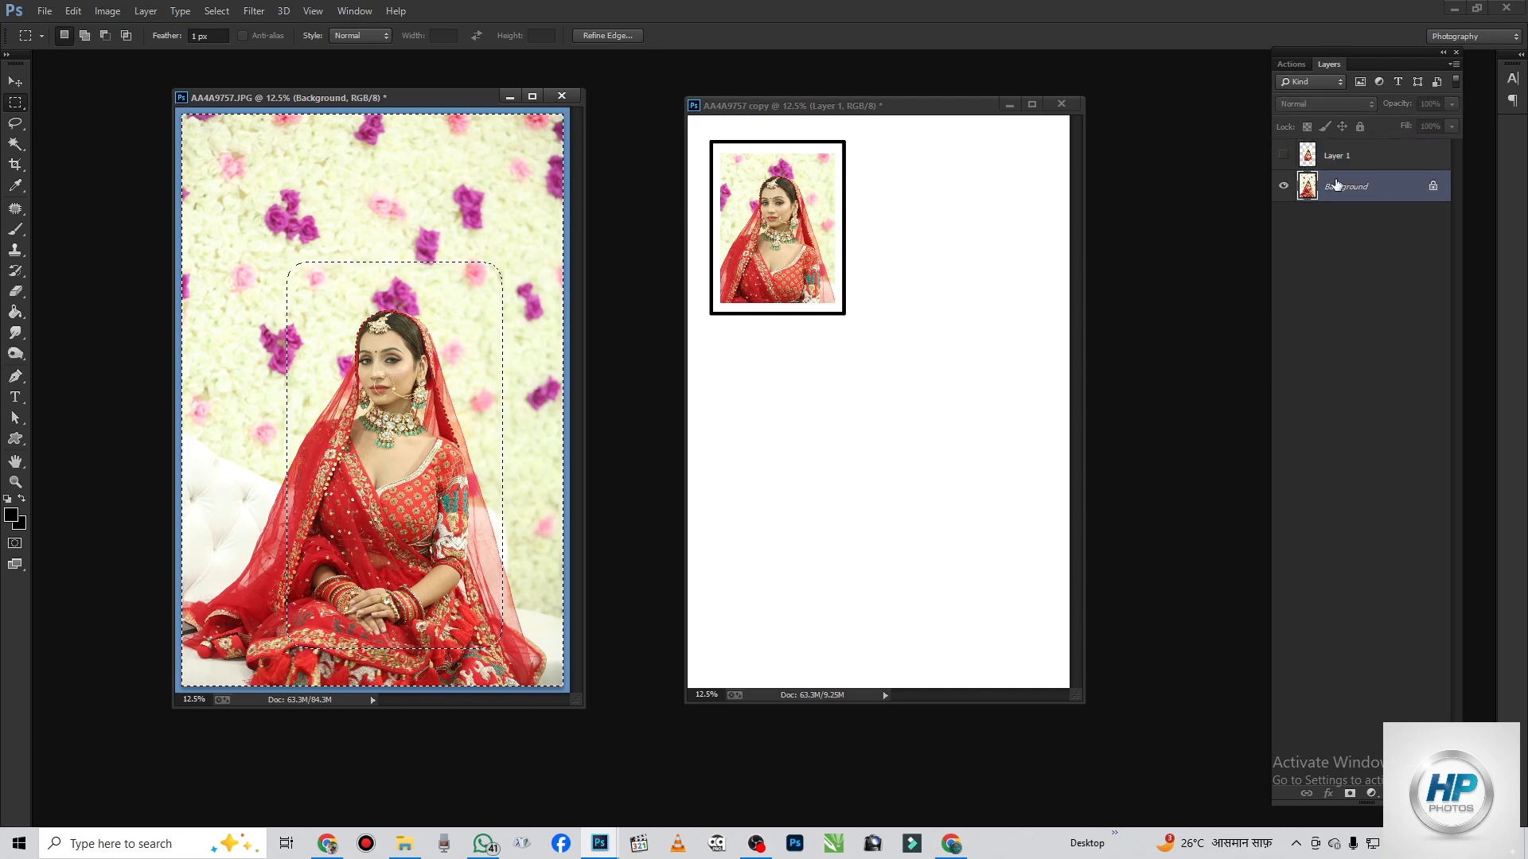
- Convert the Background to a regular layer and delete the feathered area surrounding the bride
double_click(1386, 194)
left_click(904, 577)
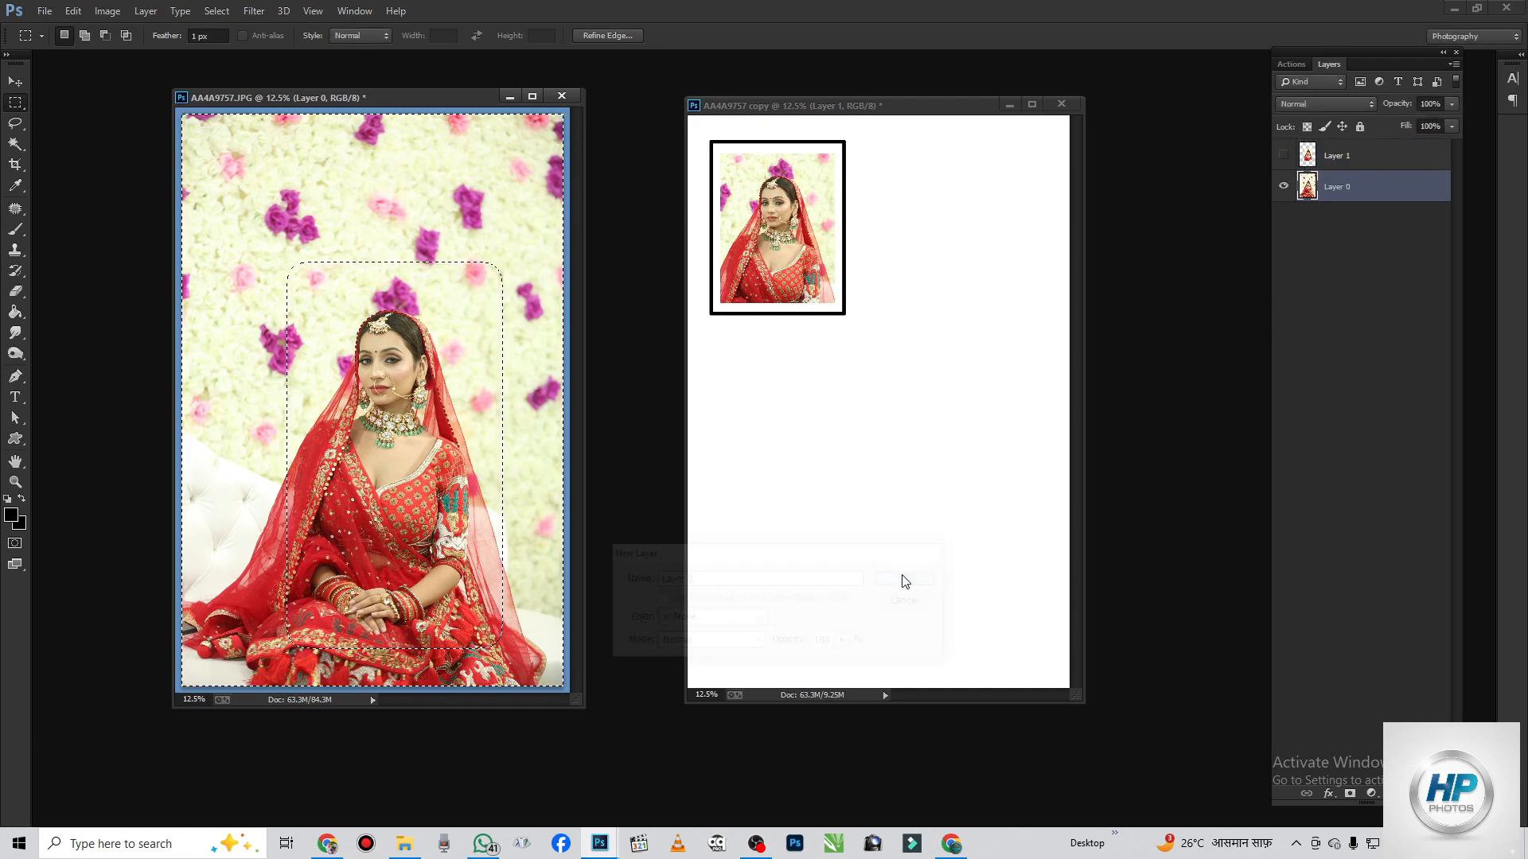
key("Delete")
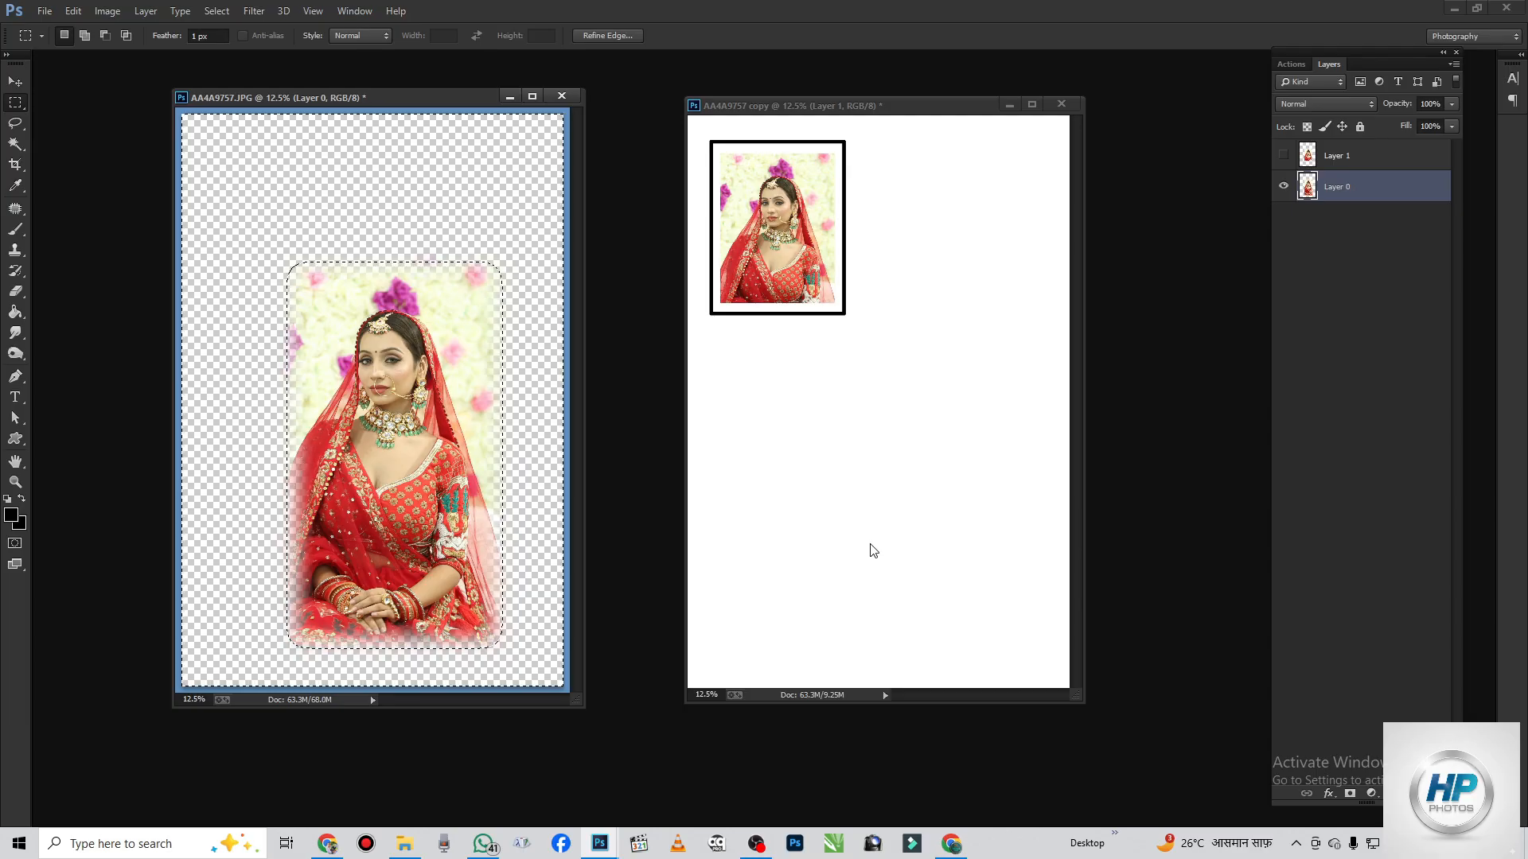
- Deselect, move the soft-edged portrait toward the upper-left corner, and enlarge it to fill the canvas
key("v")
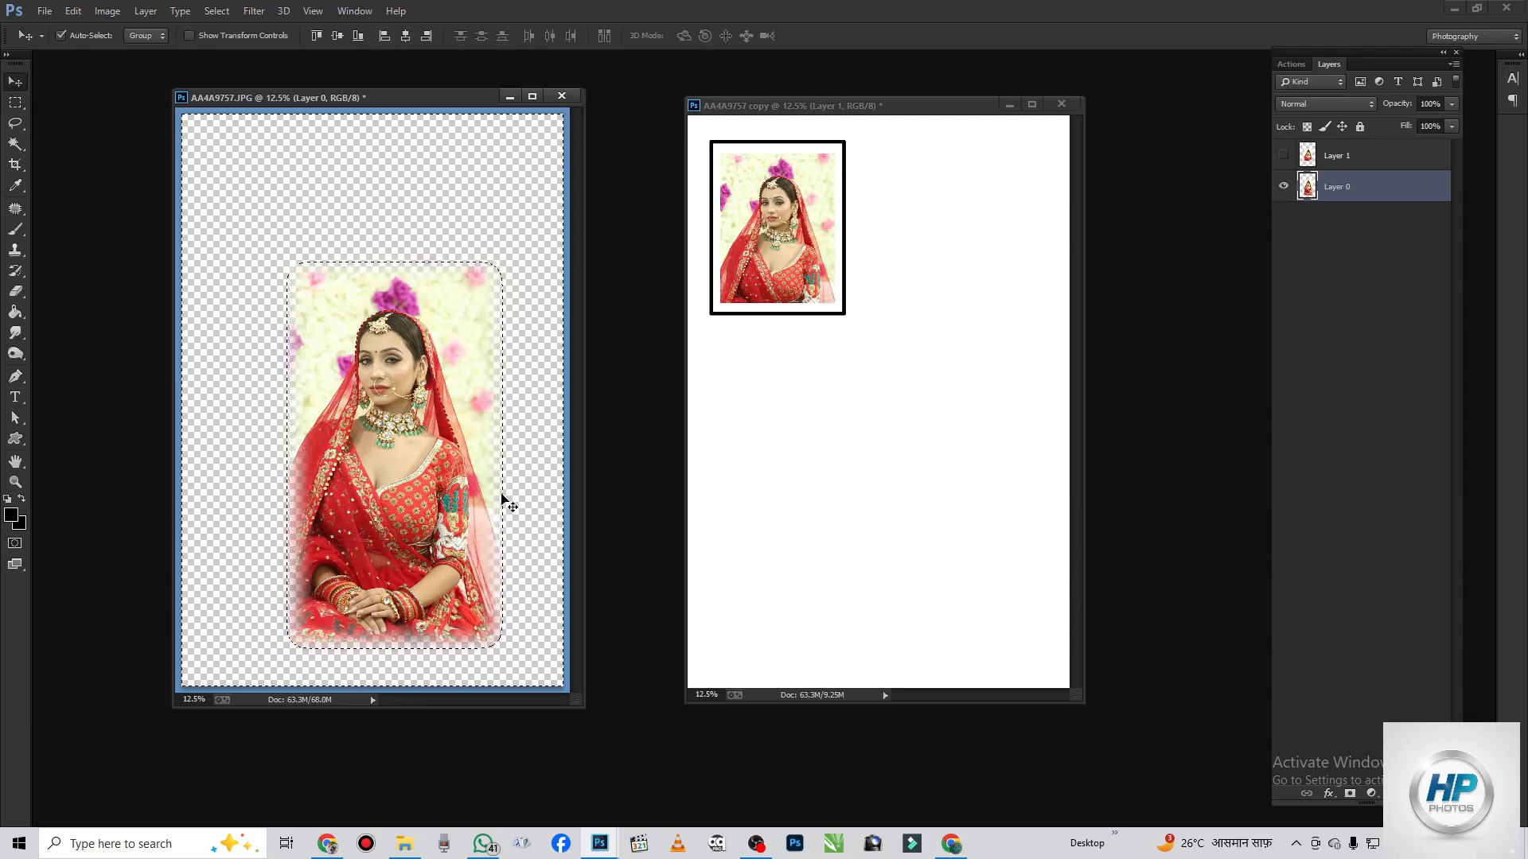
key("ctrl+d")
left_click_drag(422, 433, 318, 282)
key("ctrl+t")
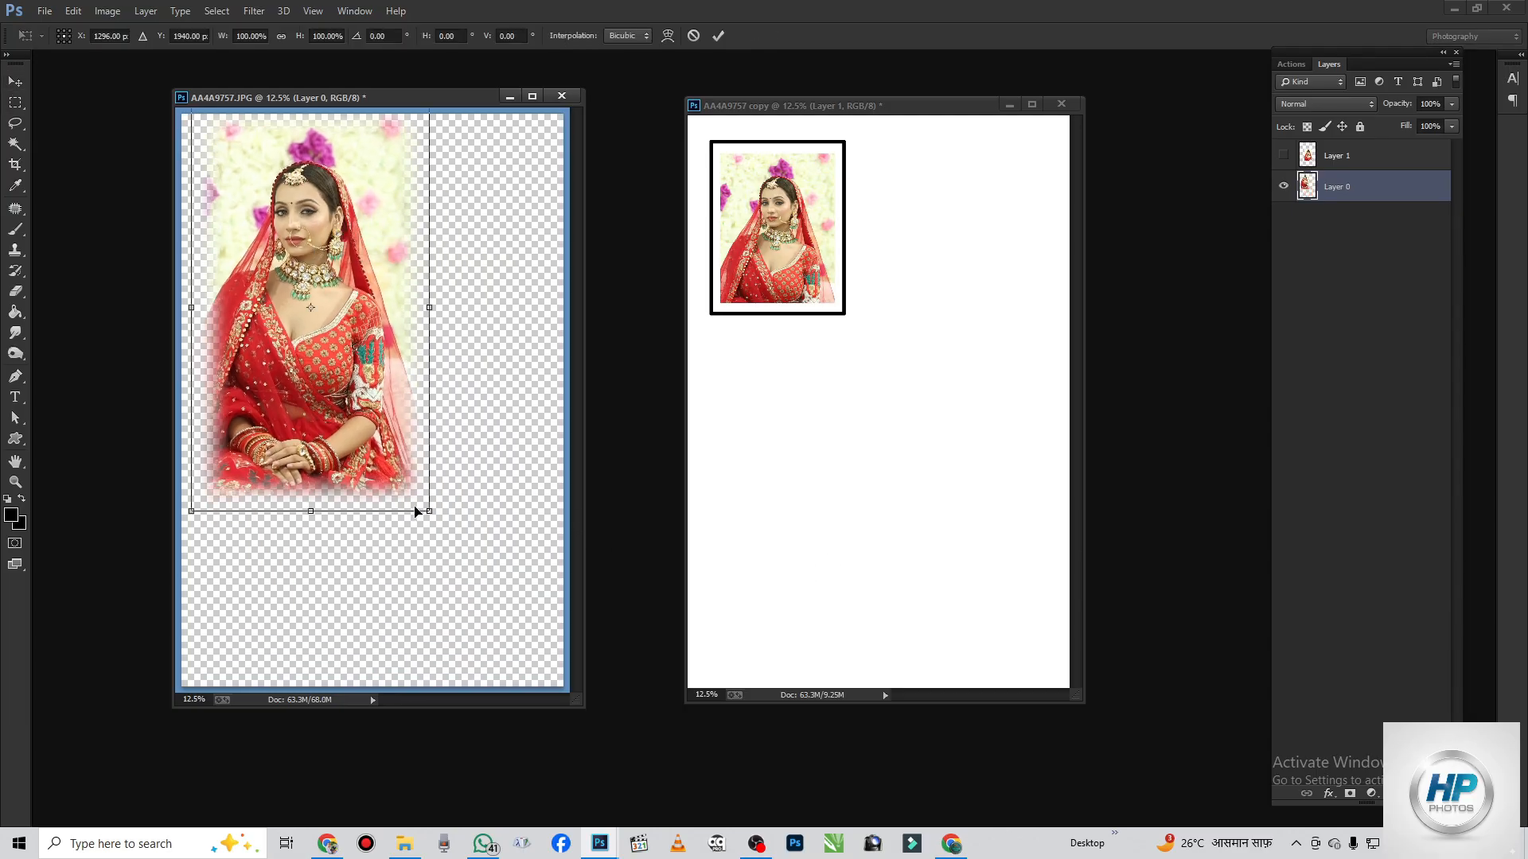
left_click_drag(427, 512, 585, 716)
left_click_drag(482, 487, 477, 477)
key("Return")
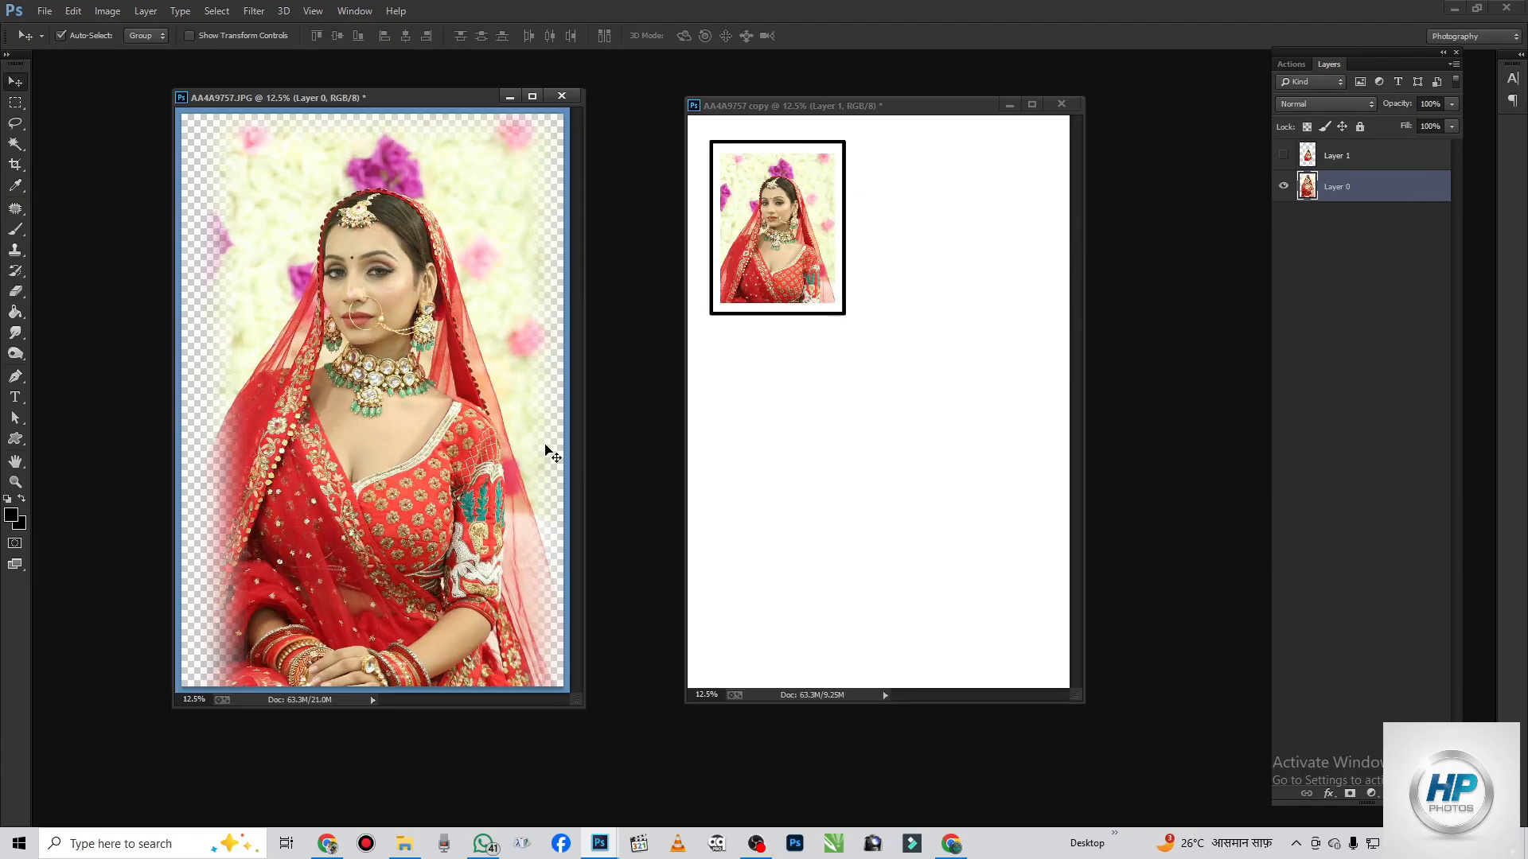
- Add a solid color fill of df8e8e and place it beneath the soft-edged portrait layer
left_click(1371, 796)
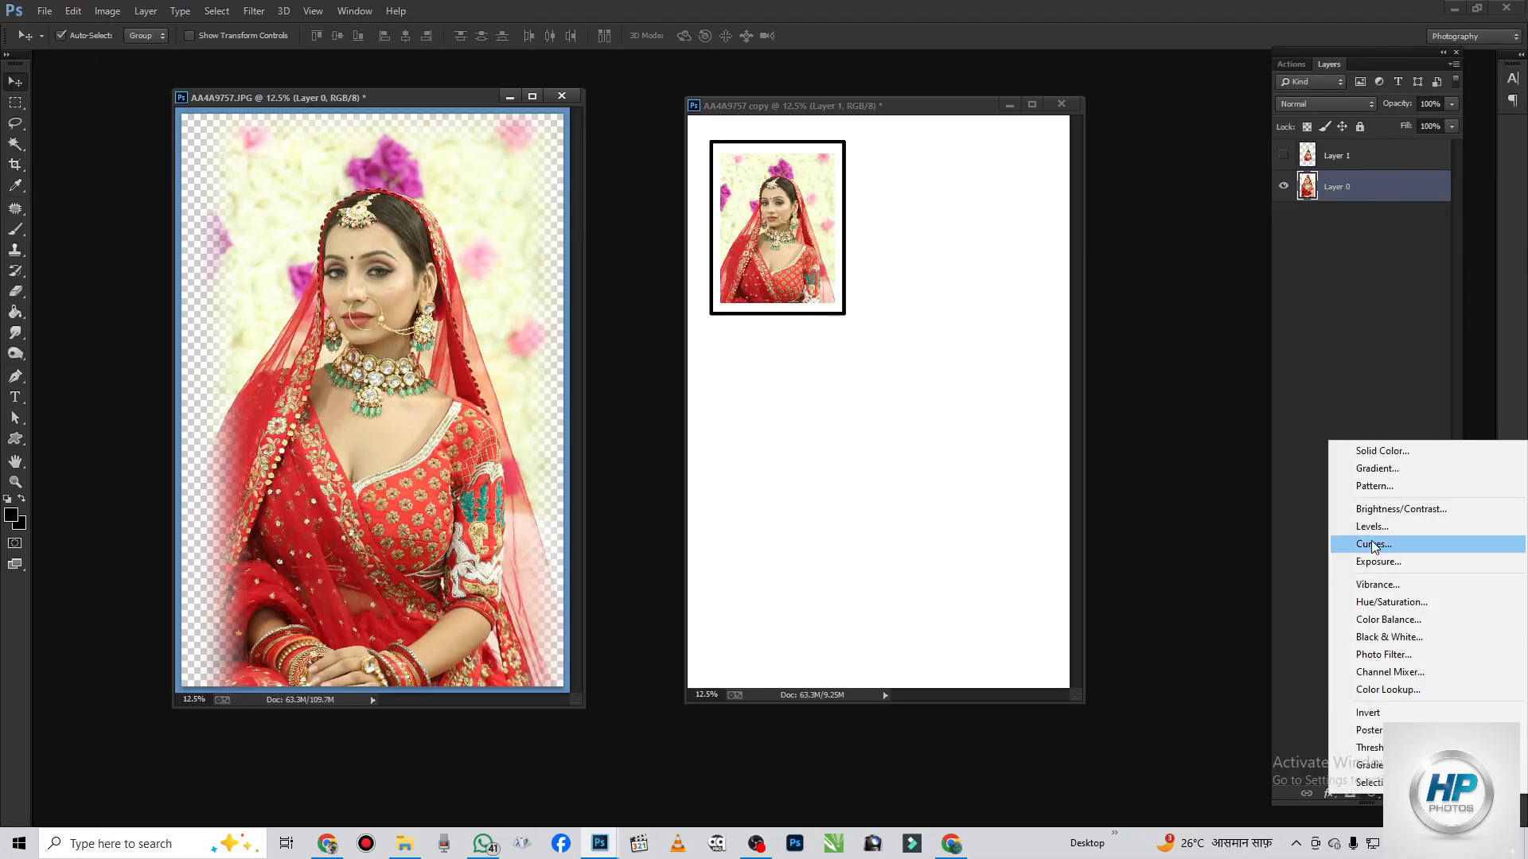
left_click(1370, 451)
left_click(1084, 233)
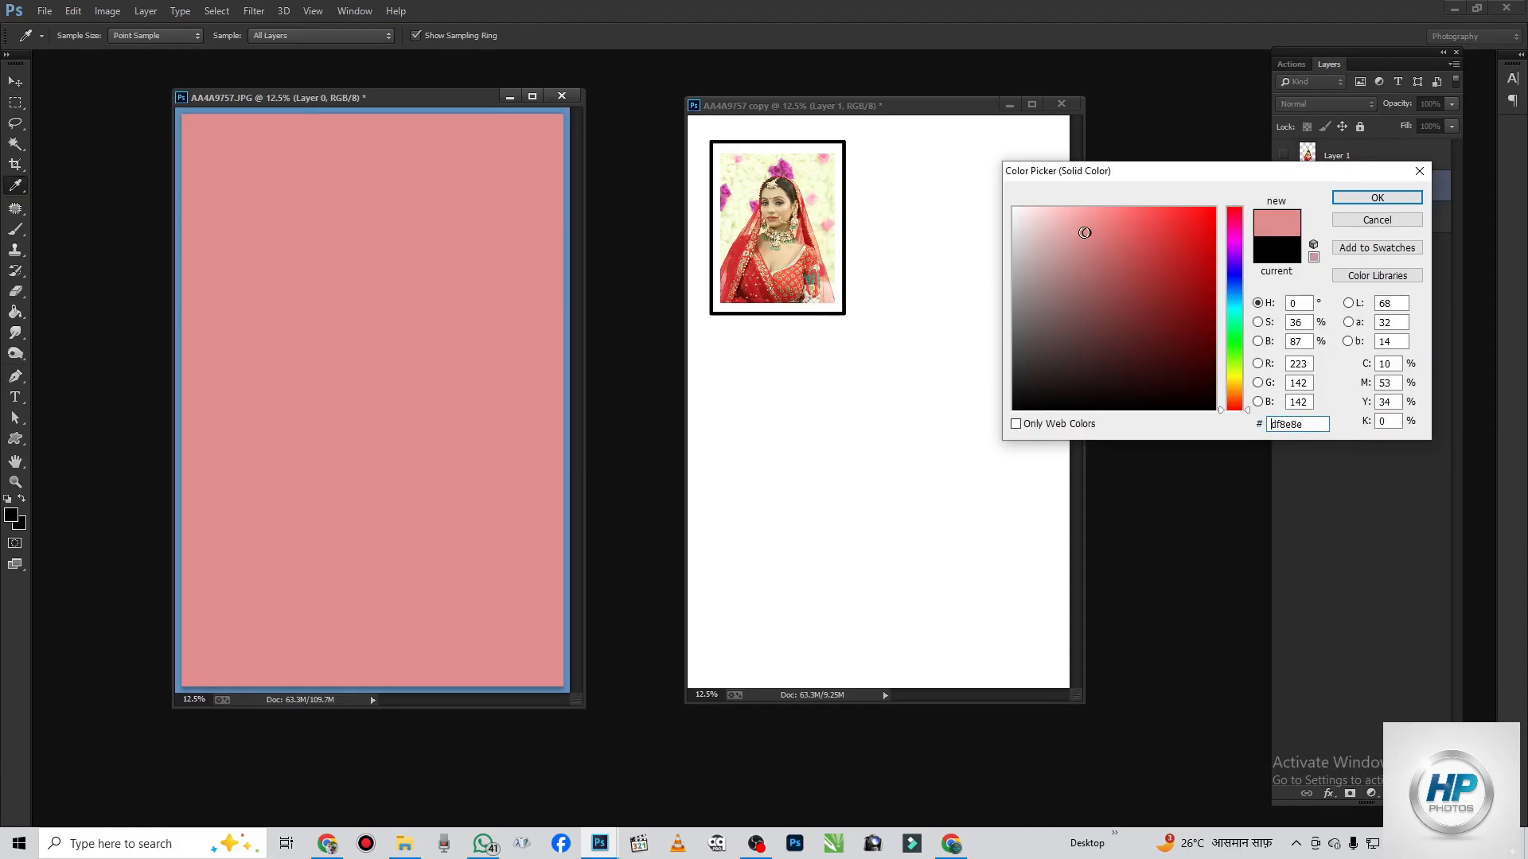
left_click(1372, 200)
key("ctrl+[")
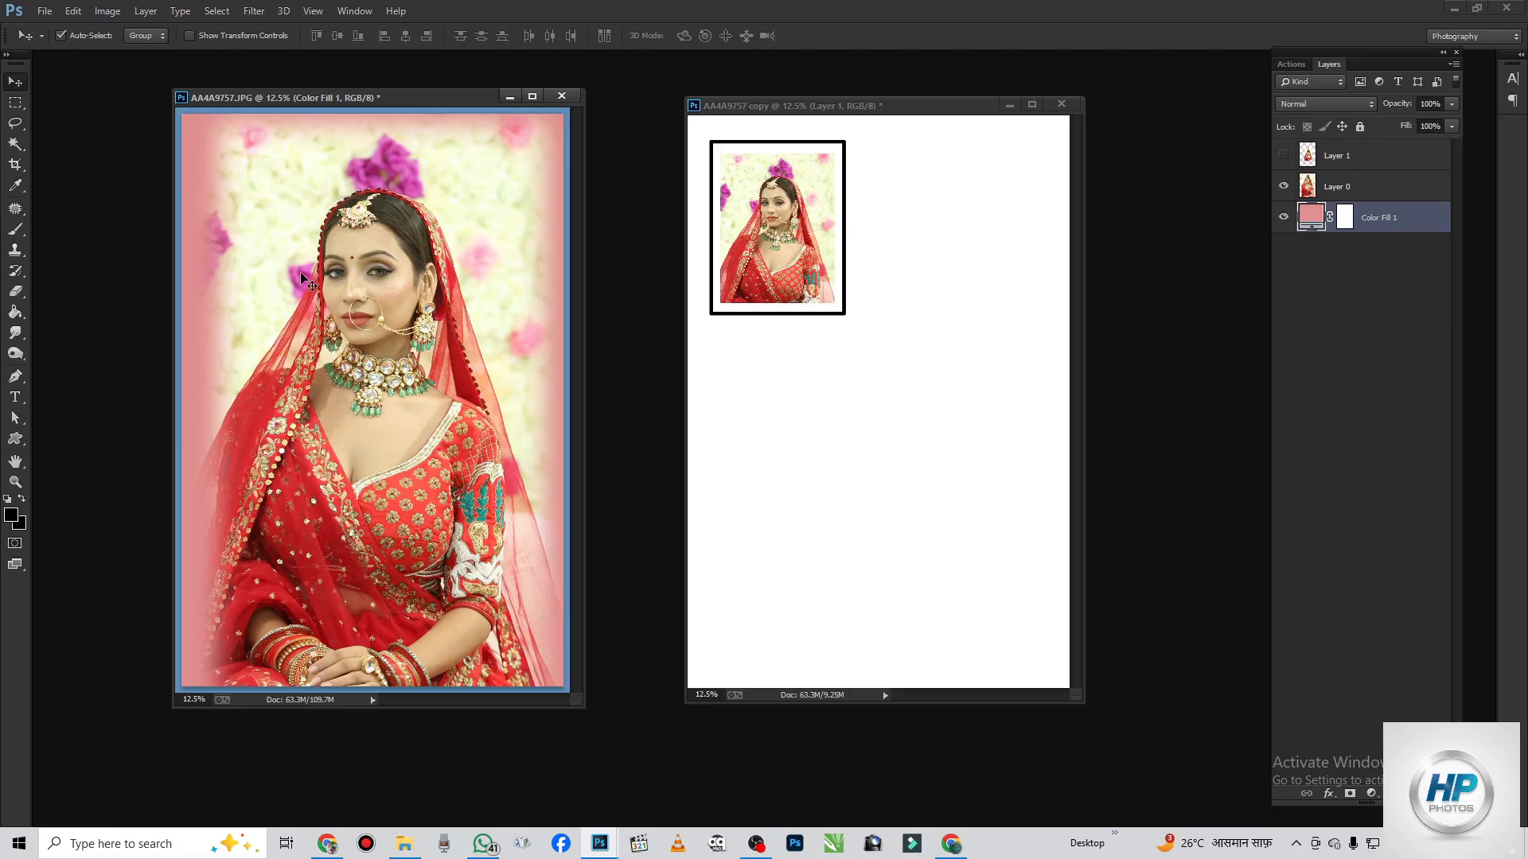
- Undo the soft-edge portrait edits and copy a rectangular patch of the upper flower wall to a new layer
left_click_drag(358, 278, 339, 299)
key("ctrl+z")
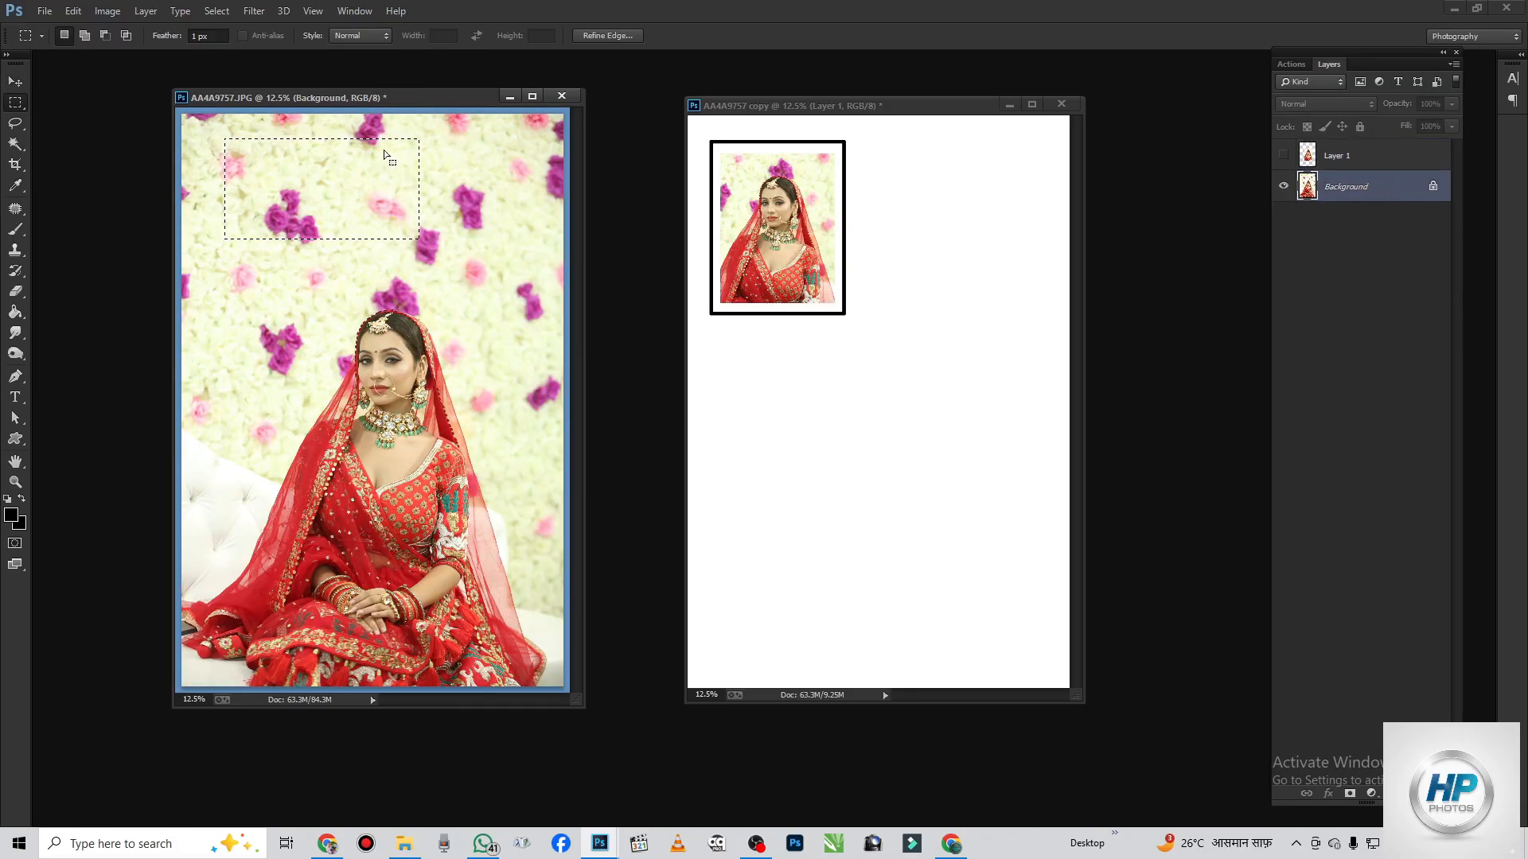
right_click(377, 150)
left_click(446, 277)
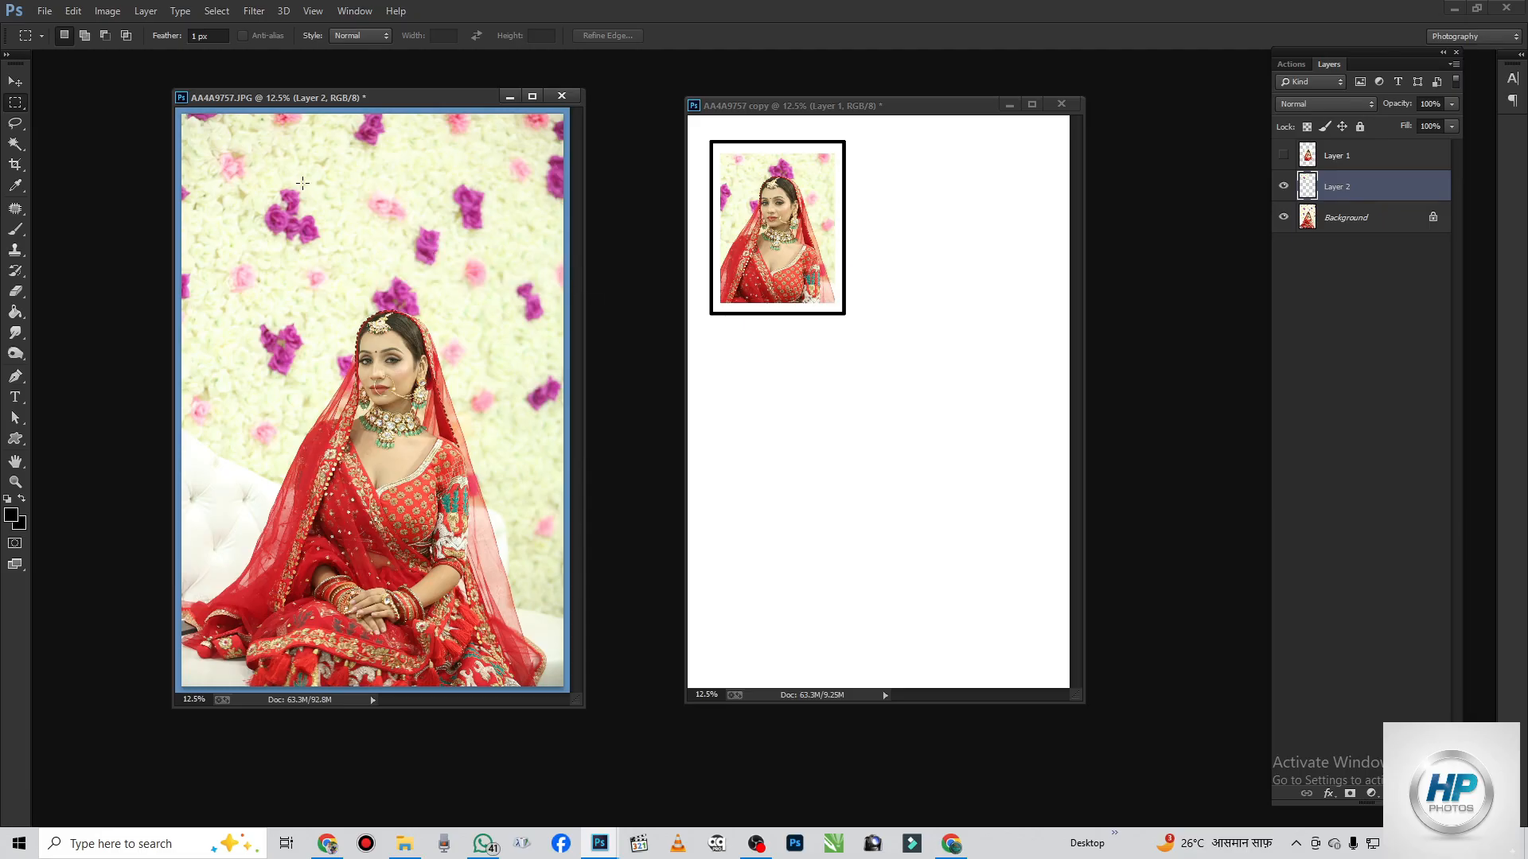
- Move the copied flower patch over the photo and enlarge it until it covers the whole canvas
key("v")
left_click_drag(314, 175, 358, 315)
key("ctrl+t")
left_click_drag(467, 276, 511, 168)
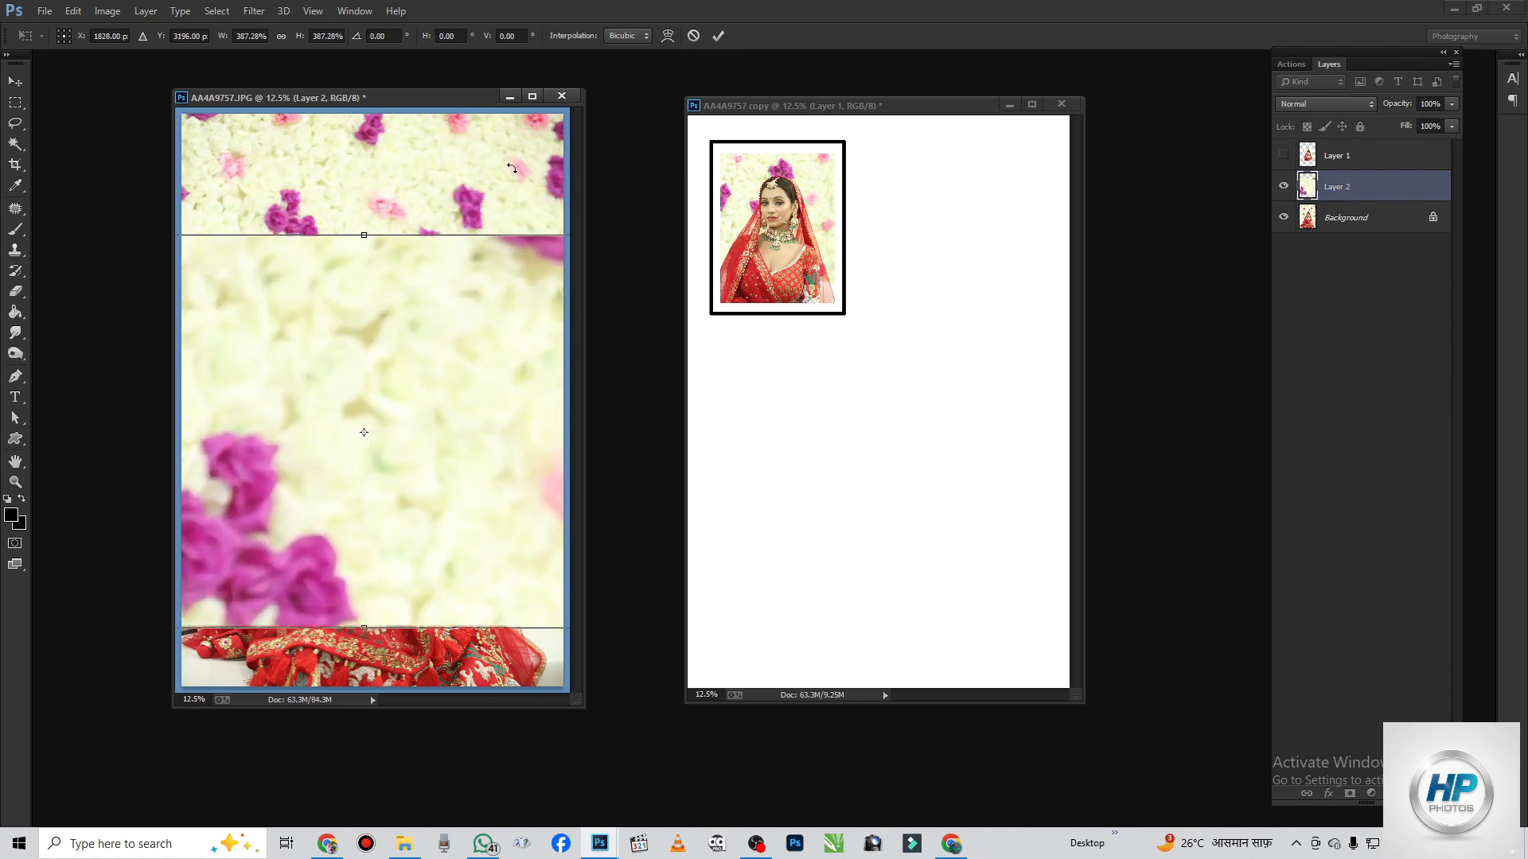
left_click(532, 96)
left_click_drag(378, 261, 44, 75)
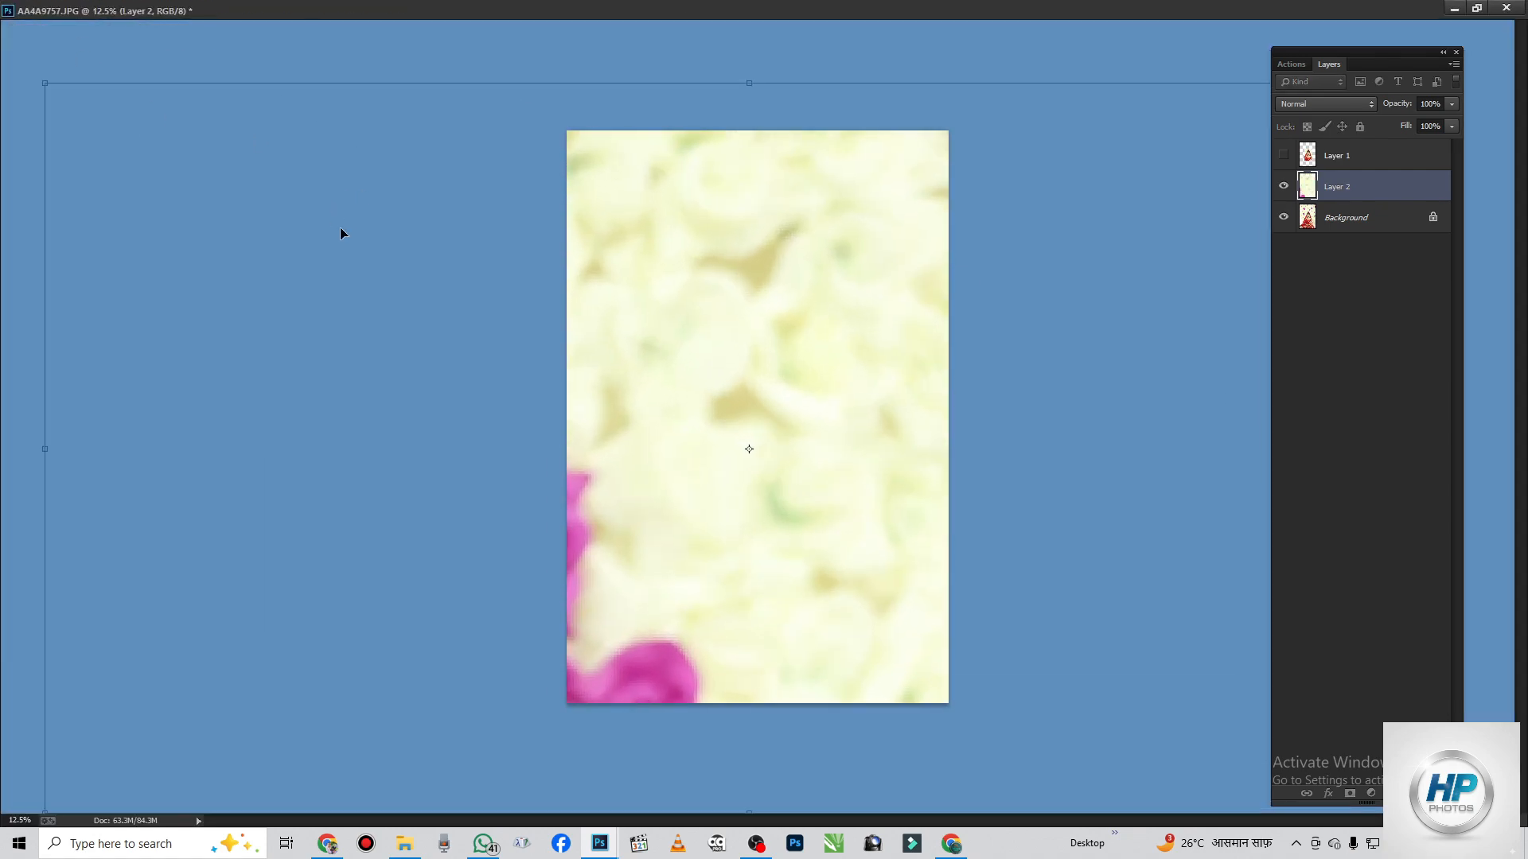
key("Return")
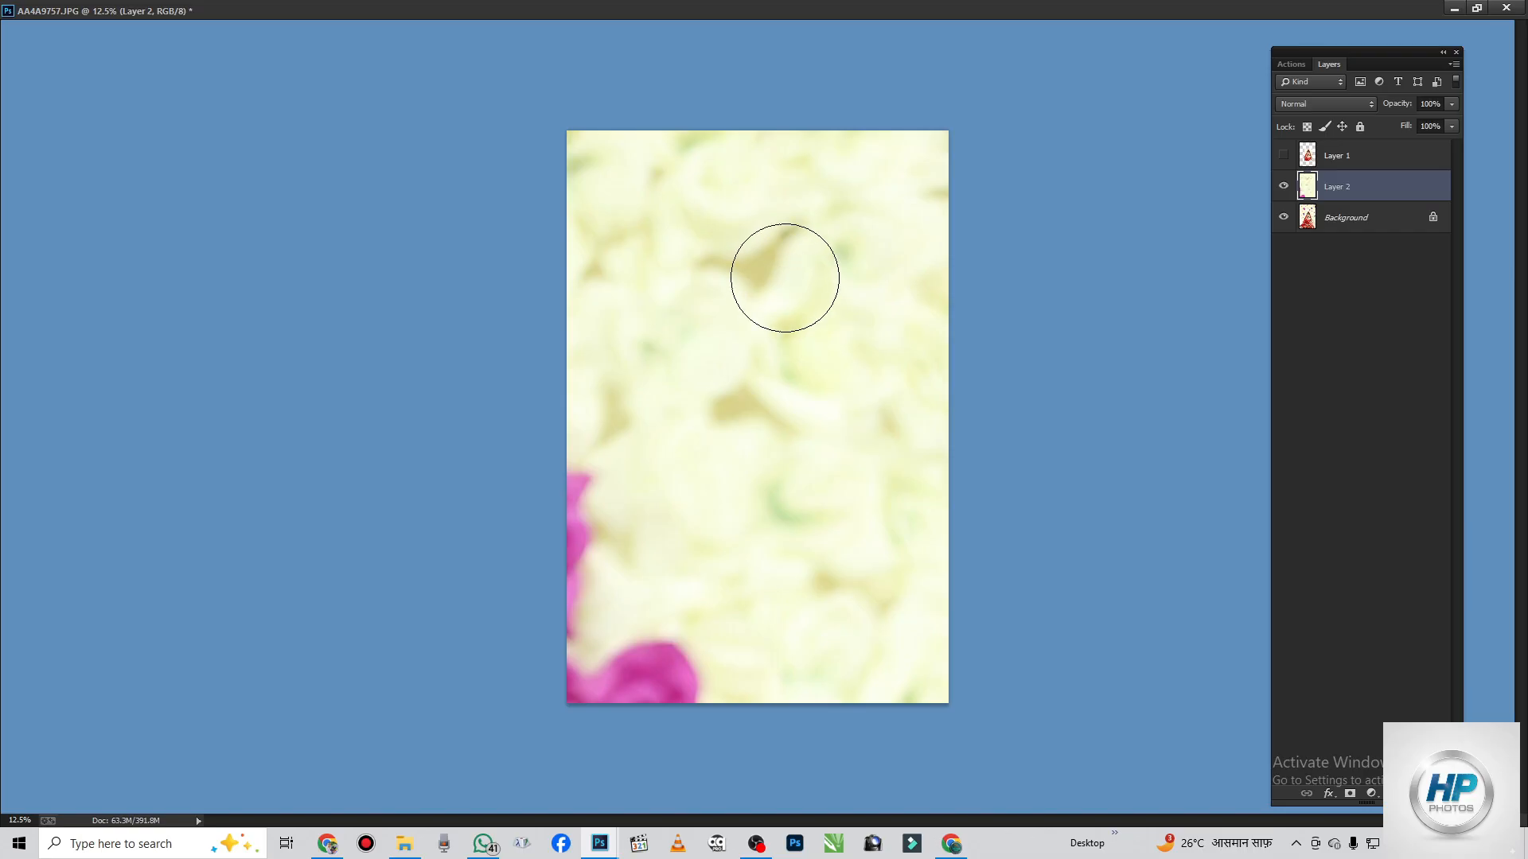
- Erase the center of the enlarged flower layer with a large soft brush to reveal the bride
key("bracketright")
key("bracketright")
key("bracketright")
key("bracketright")
key("bracketright")
key("bracketright")
mouse_move(740, 358)
left_mouse_down()
mouse_move(748, 478)
mouse_move(748, 339)
mouse_move(821, 394)
mouse_move(727, 550)
mouse_move(767, 434)
mouse_move(733, 260)
mouse_move(723, 420)
mouse_move(875, 596)
mouse_move(960, 617)
left_mouse_up()
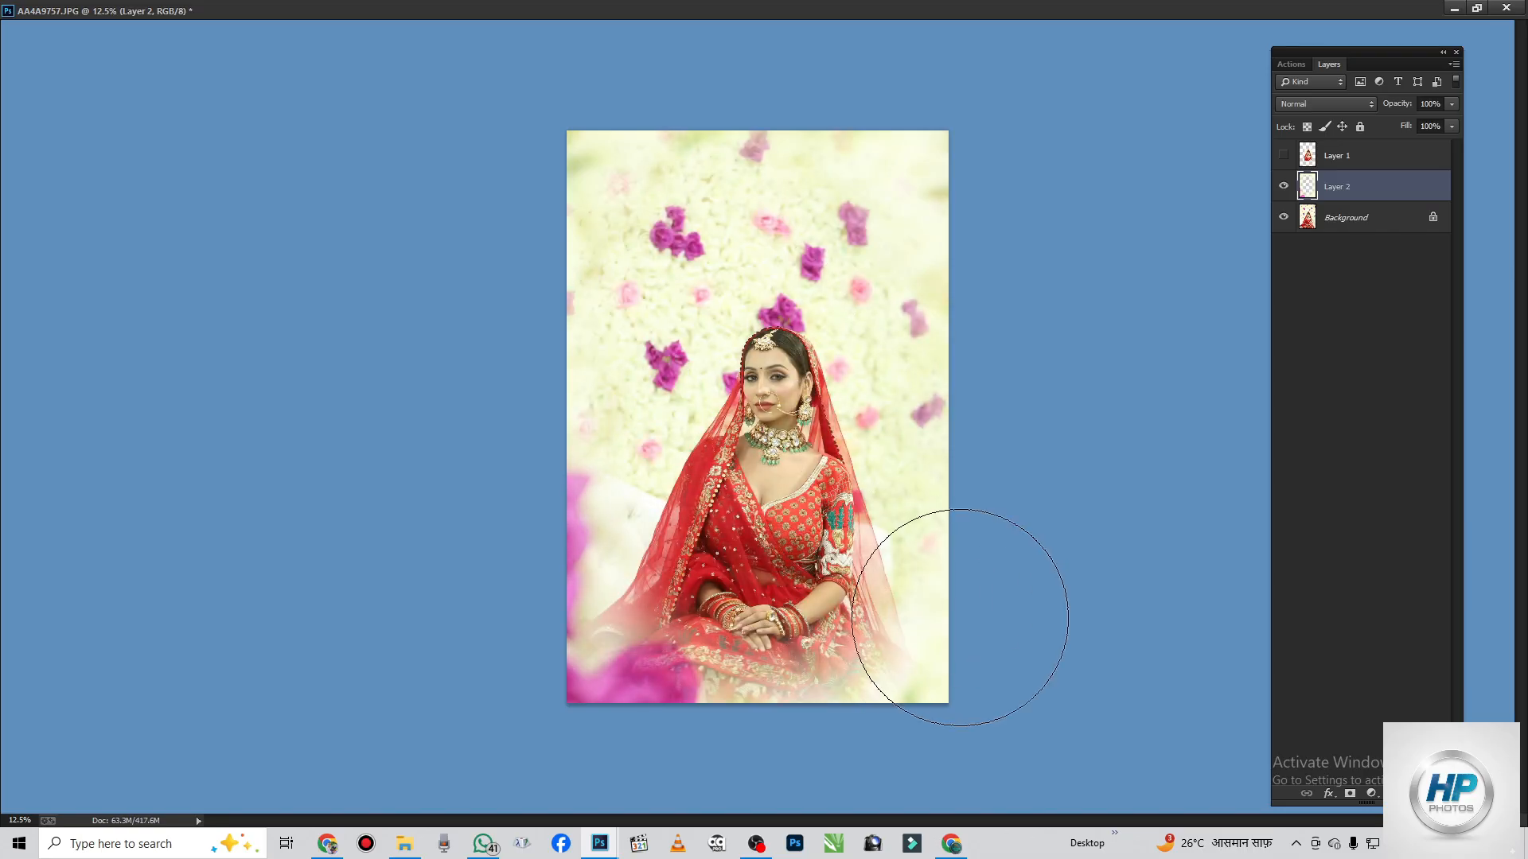
- Undo the erasing, enlargement and copying of the flower patch, and leave the full-screen view
key("ctrl+alt+z")
key("ctrl+alt+z")
key("ctrl+alt+z")
key("ctrl+alt+z")
key("ctrl+alt+z")
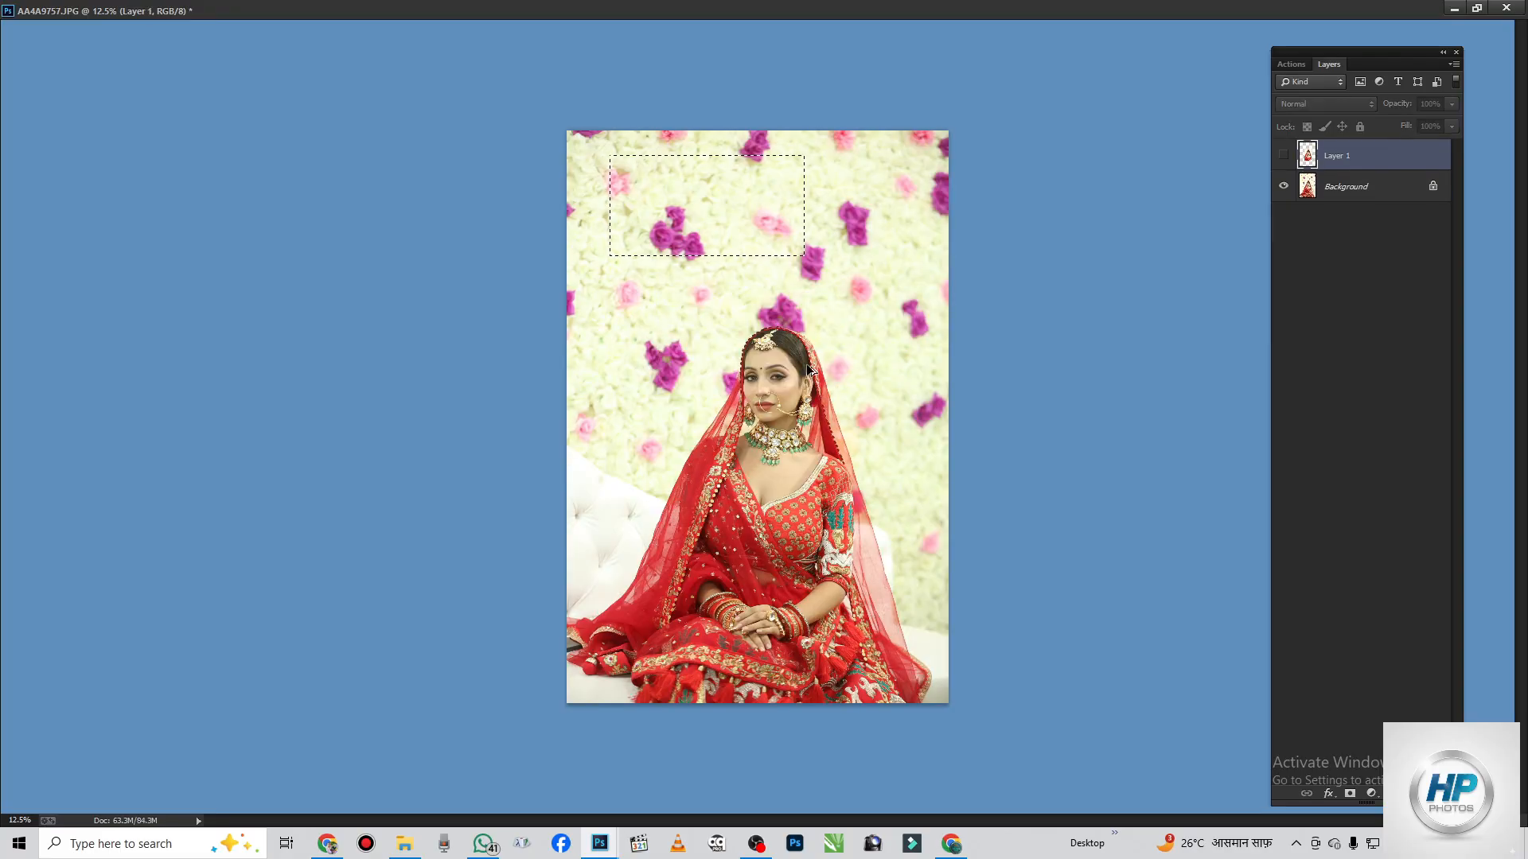
key("f")
- Copy the selected flower-wall rectangle to a new layer and place a copy below the framed portrait in the white document
right_click(302, 185)
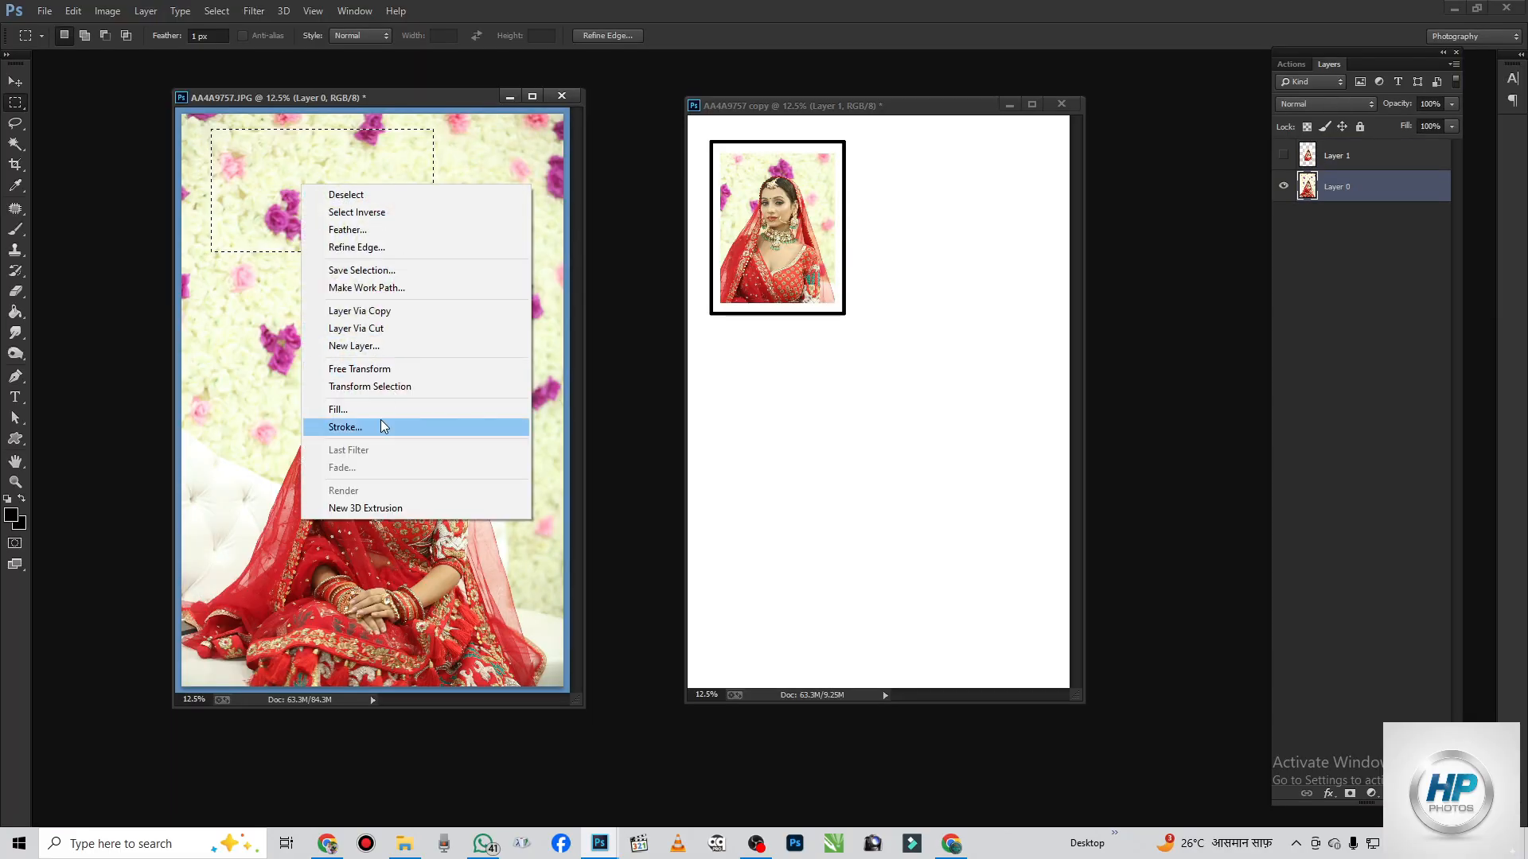
left_click(393, 312)
key("v")
left_click_drag(477, 326, 902, 430)
right_click(849, 409)
left_click(883, 415)
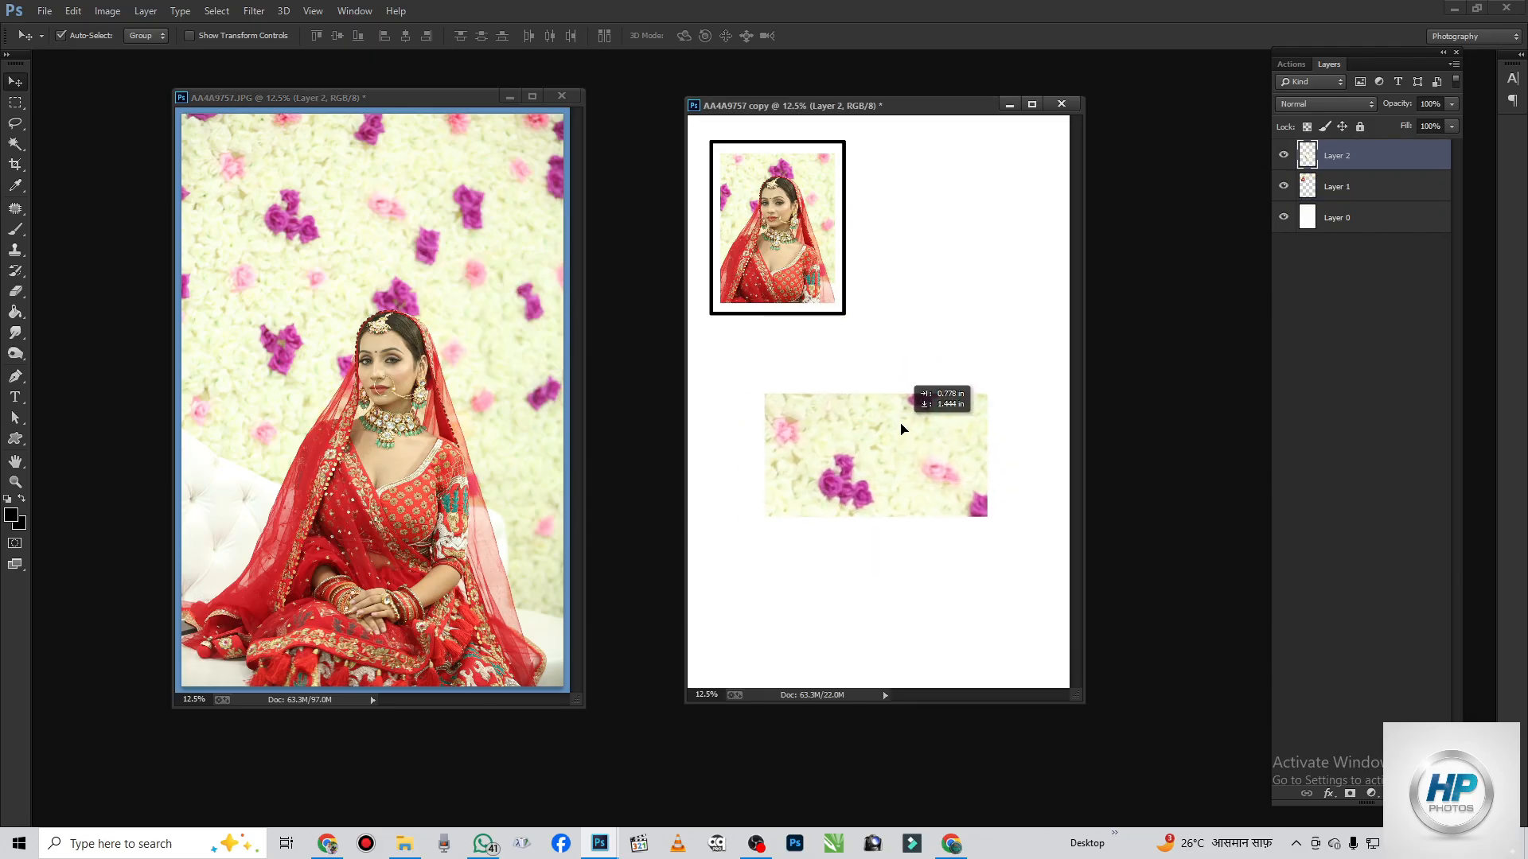
- Turn the flower rectangle solid black by setting its Hue/Saturation lightness to -100
key("ctrl+u")
left_click_drag(1234, 413, 1162, 413)
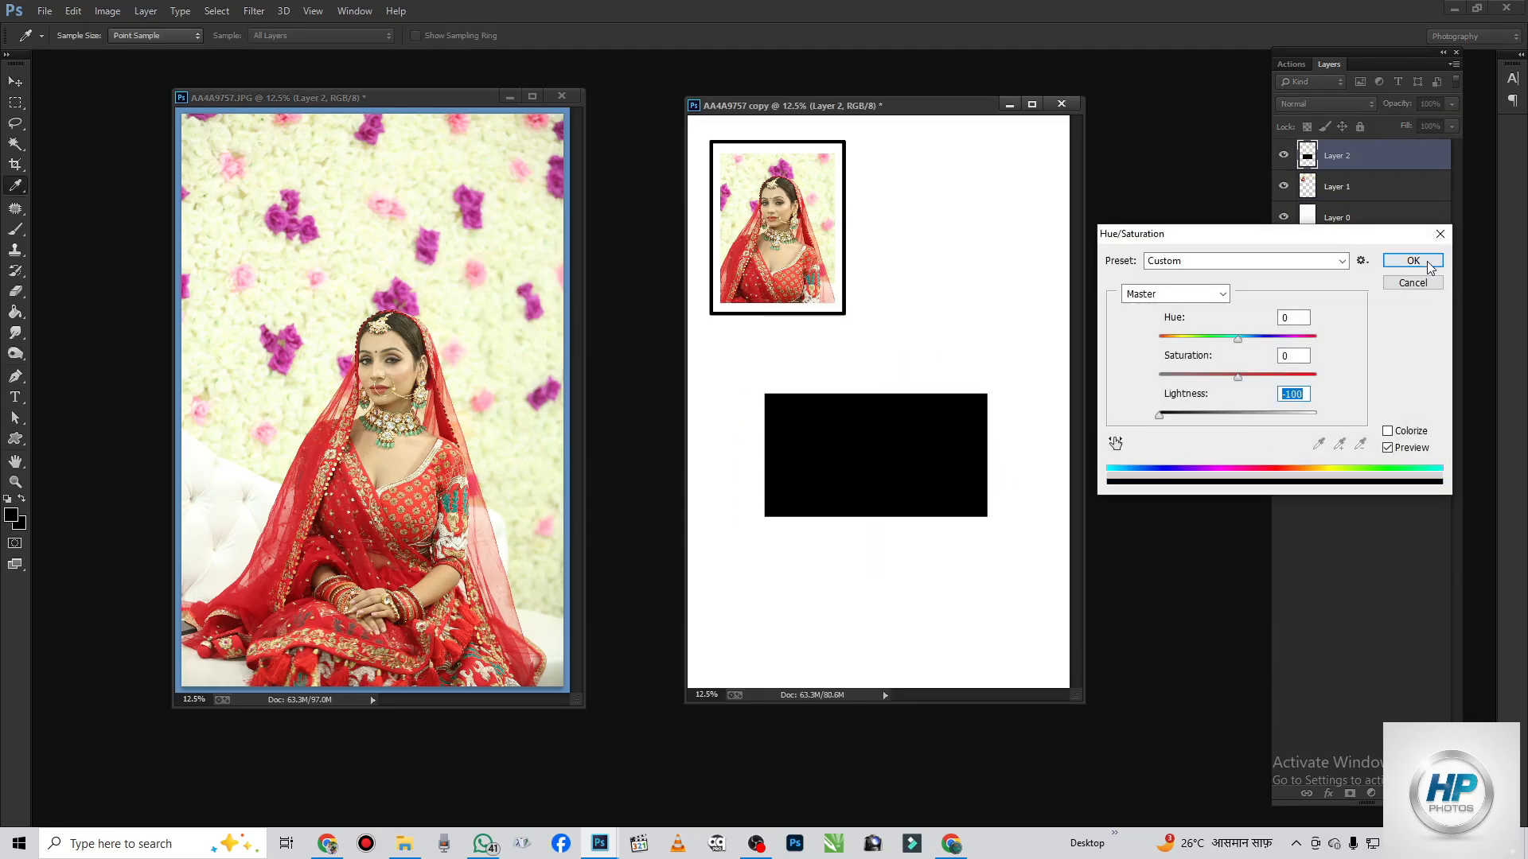
left_click(1413, 263)
key("ctrl+t")
left_click_drag(875, 516, 875, 589)
left_click_drag(873, 483, 839, 420)
left_click_drag(841, 527, 842, 551)
key("Escape")
- Bring the full bride photo into the copy document, clip it to the black rectangle, and reposition it inside
left_click(390, 366)
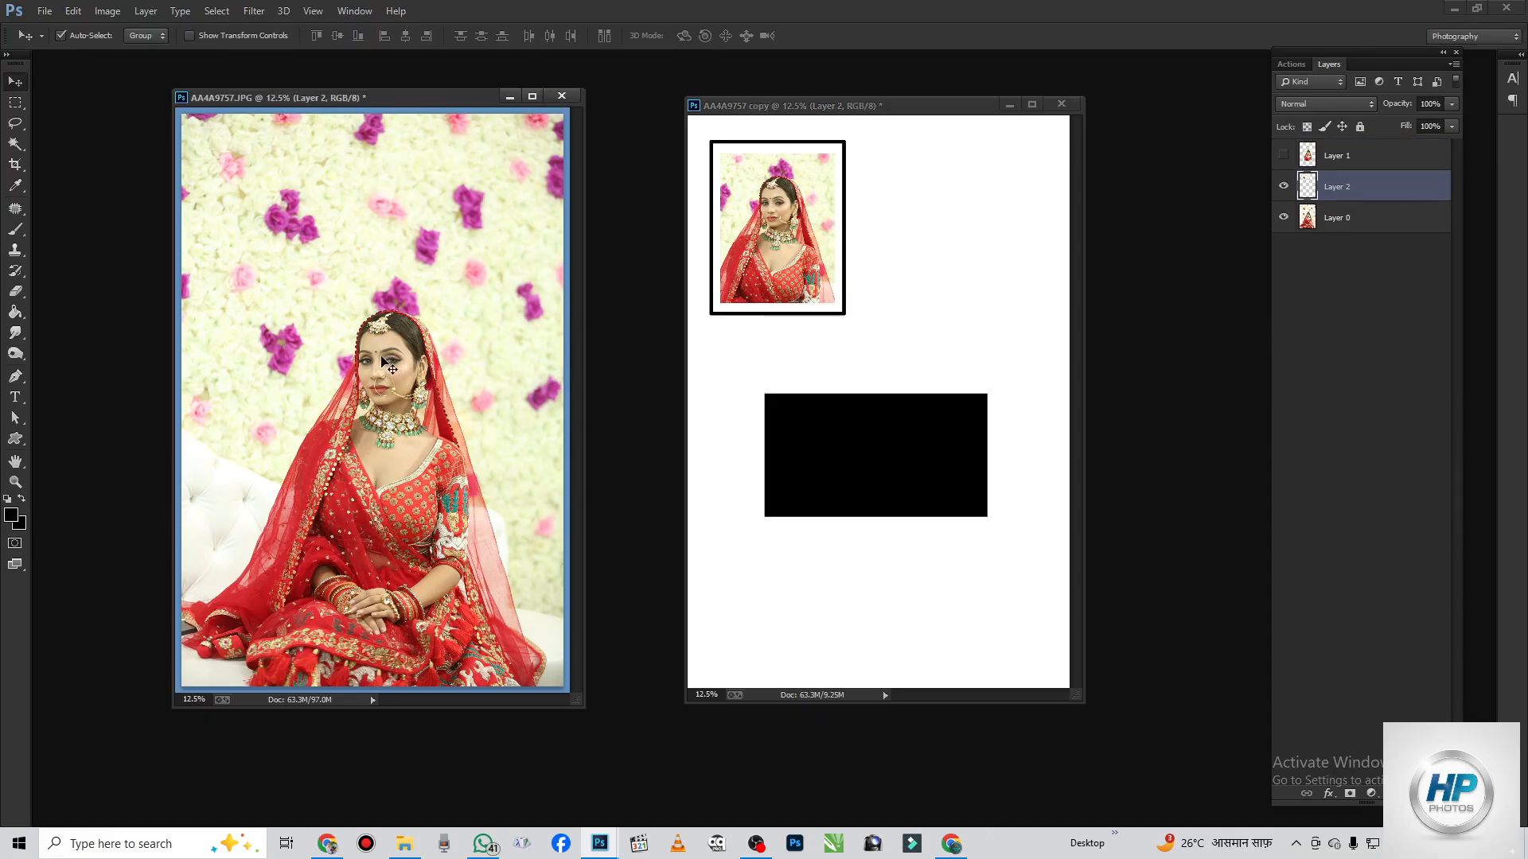
left_click_drag(572, 388, 604, 403)
left_click_drag(434, 355, 972, 409)
key("ctrl+alt+g")
left_click_drag(831, 499, 903, 457)
- Delete the clipped bride photo and the black rectangle from the copy document
key("Delete")
right_click(881, 420)
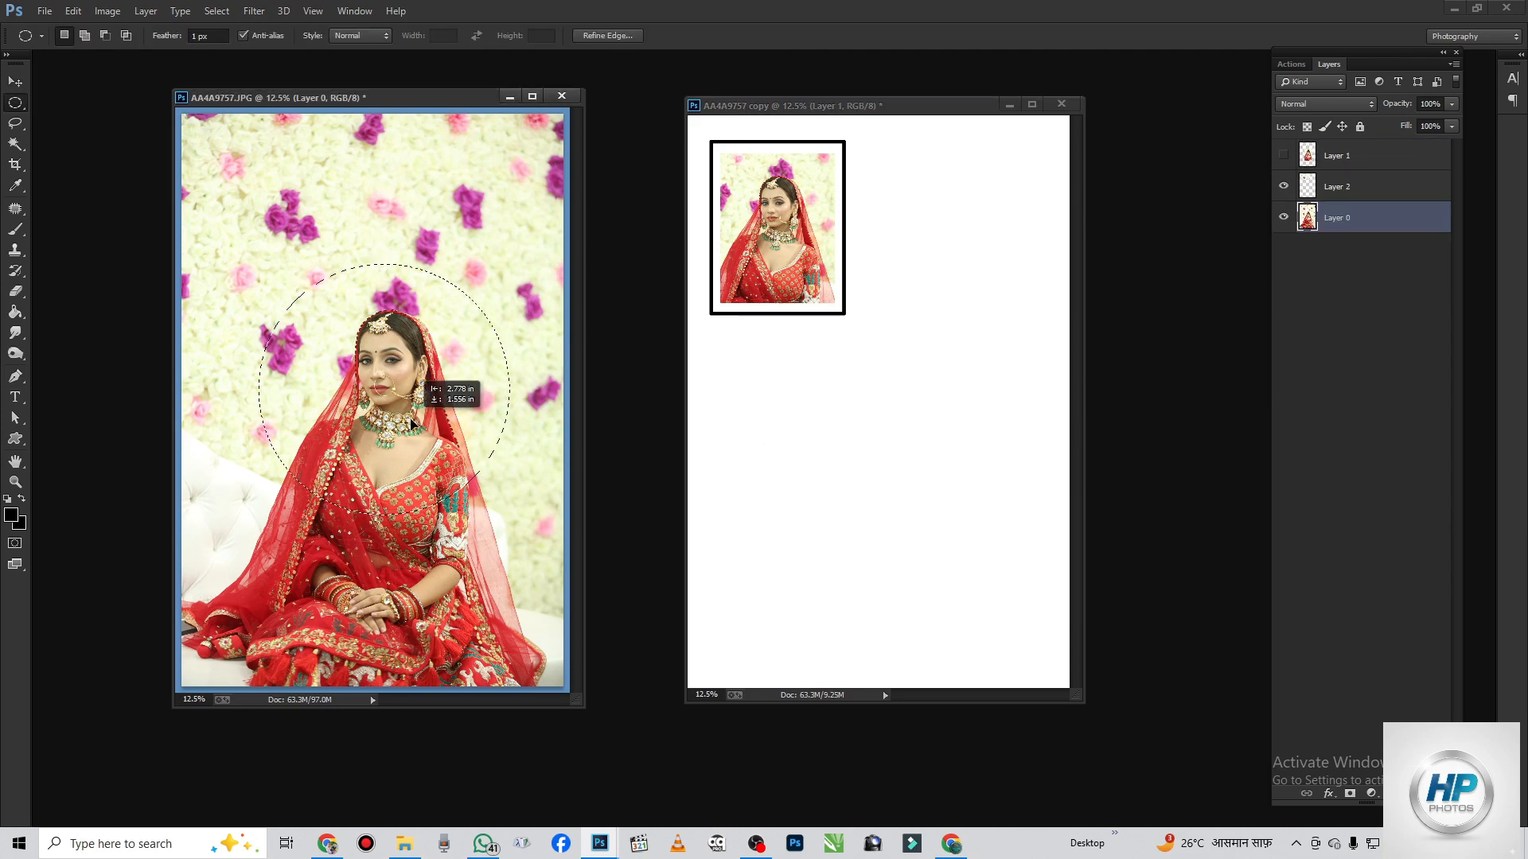
- Copy the circular selection around the bride's face to a new layer and bring it into the white copy document
mouse_move(436, 392)
left_mouse_down()
mouse_move(391, 387)
mouse_move(864, 385)
left_mouse_up()
right_click(389, 386)
left_click(429, 432)
key("v")
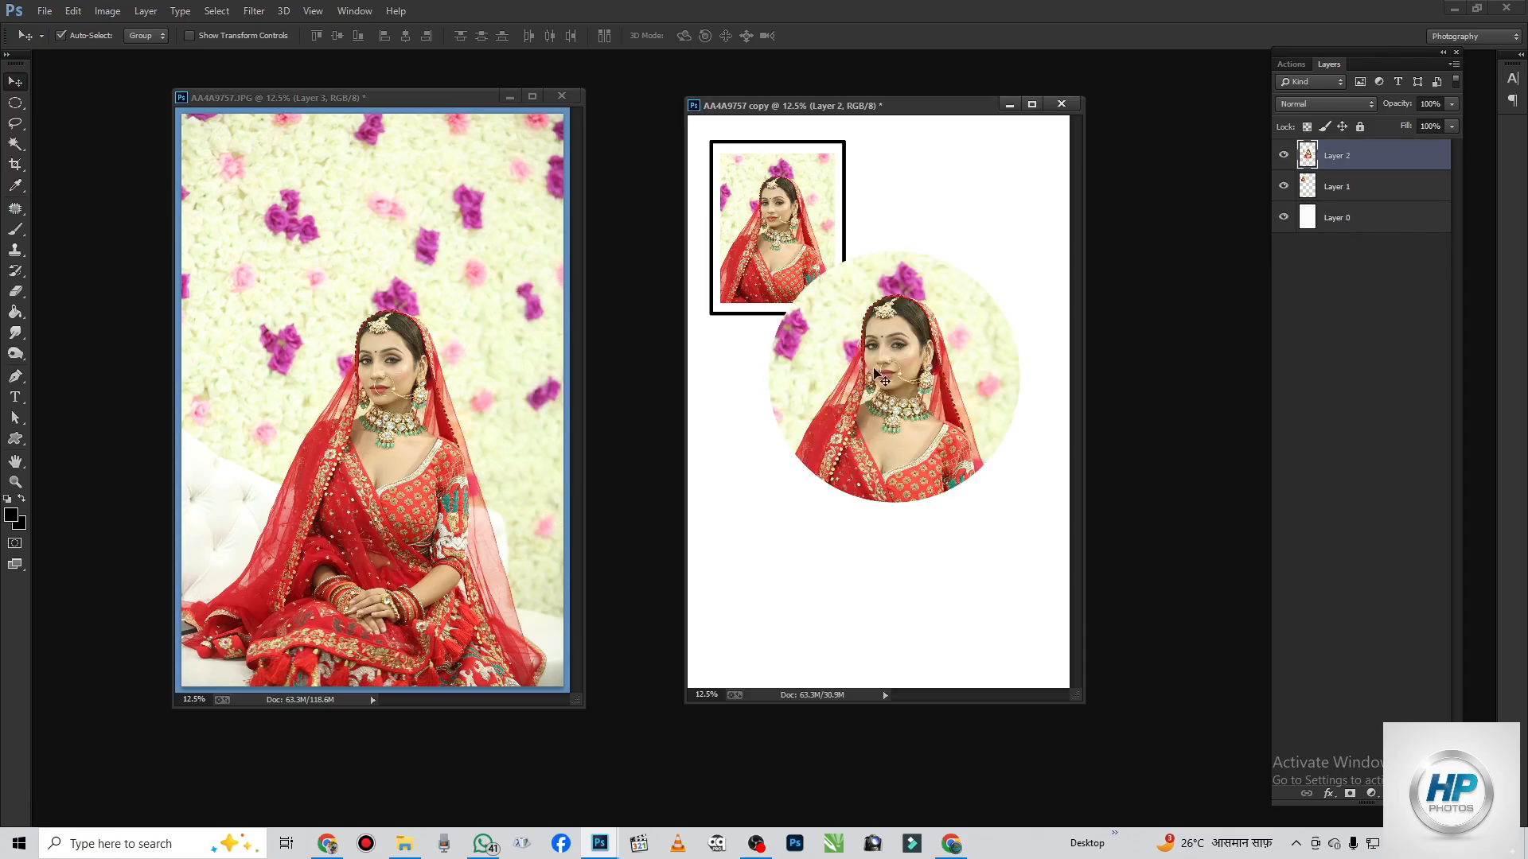
- Scale the circular portrait down proportionally and place it beside the framed portrait
key("ctrl+t")
left_click_drag(771, 255, 796, 278)
left_click_drag(848, 356, 915, 245)
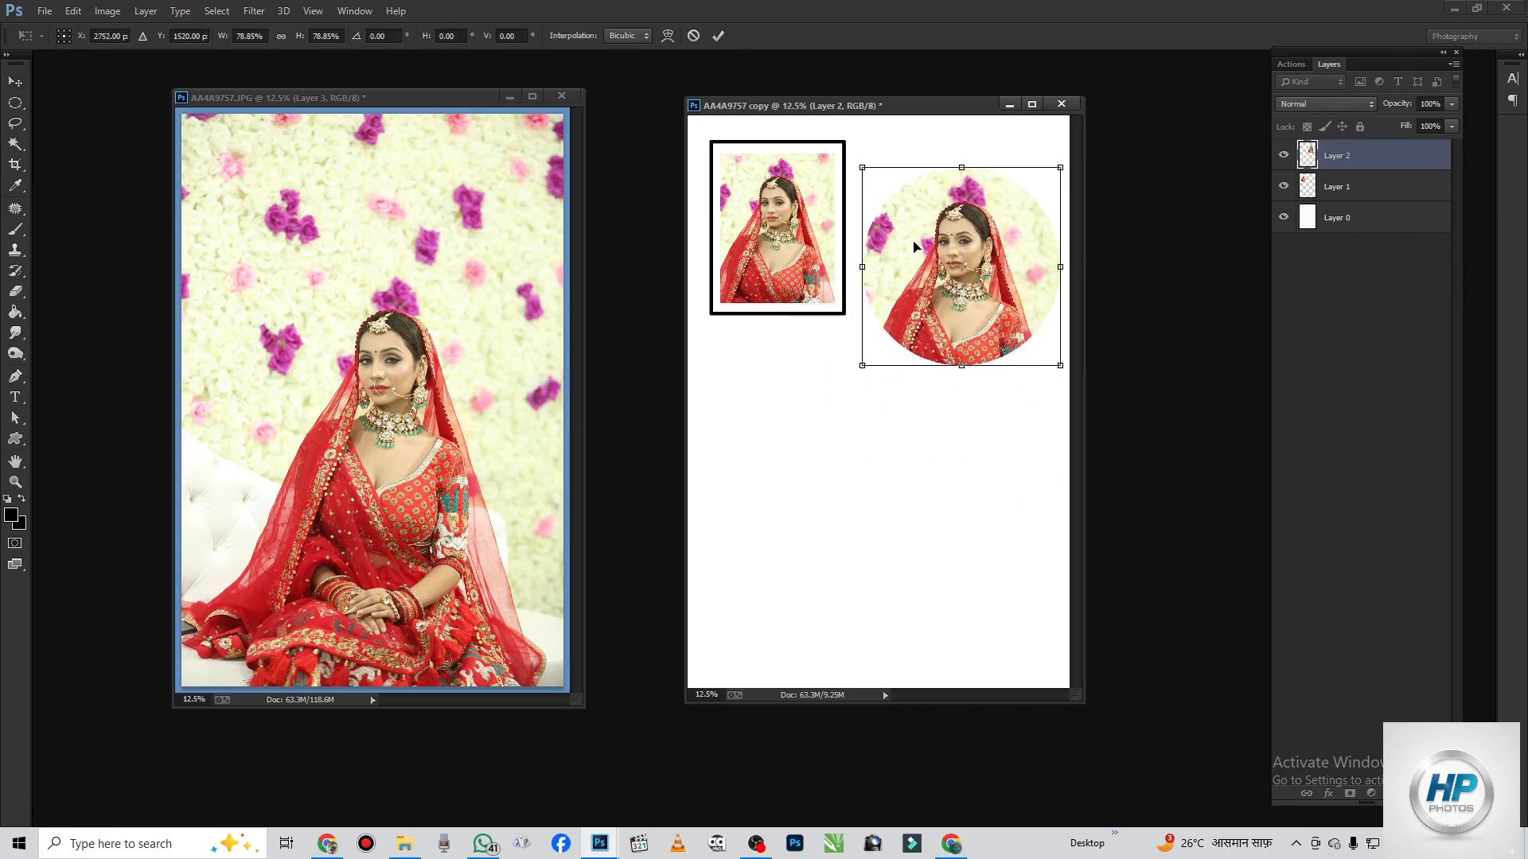
left_click_drag(863, 168, 876, 180)
left_click_drag(935, 256, 923, 222)
key("Return")
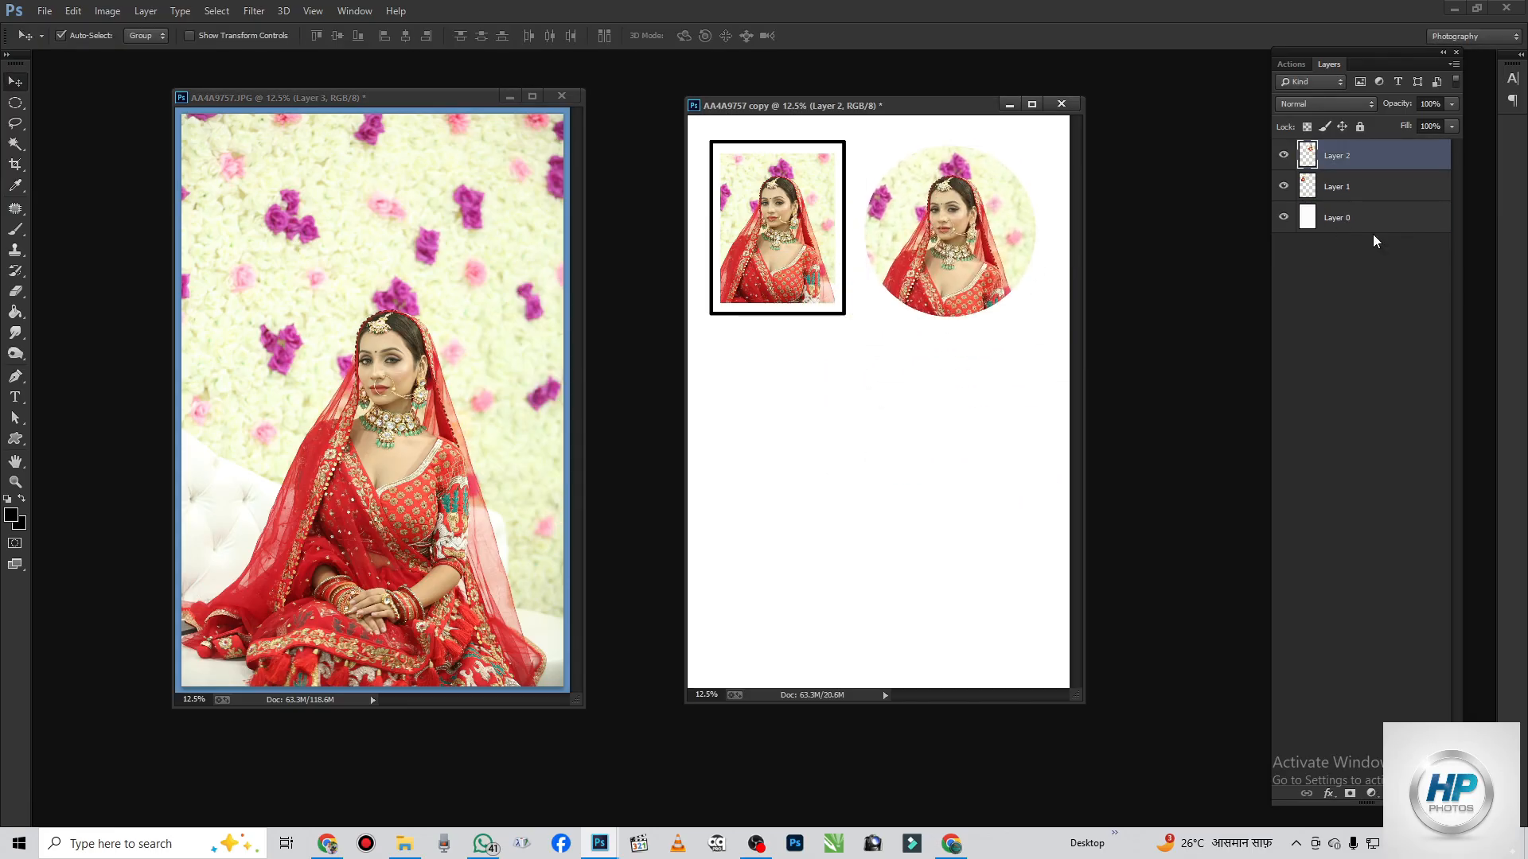
- Give the circular portrait a 57 px black stroke positioned Inside, and nudge it slightly toward the framed portrait
double_click(1421, 162)
left_click(1034, 267)
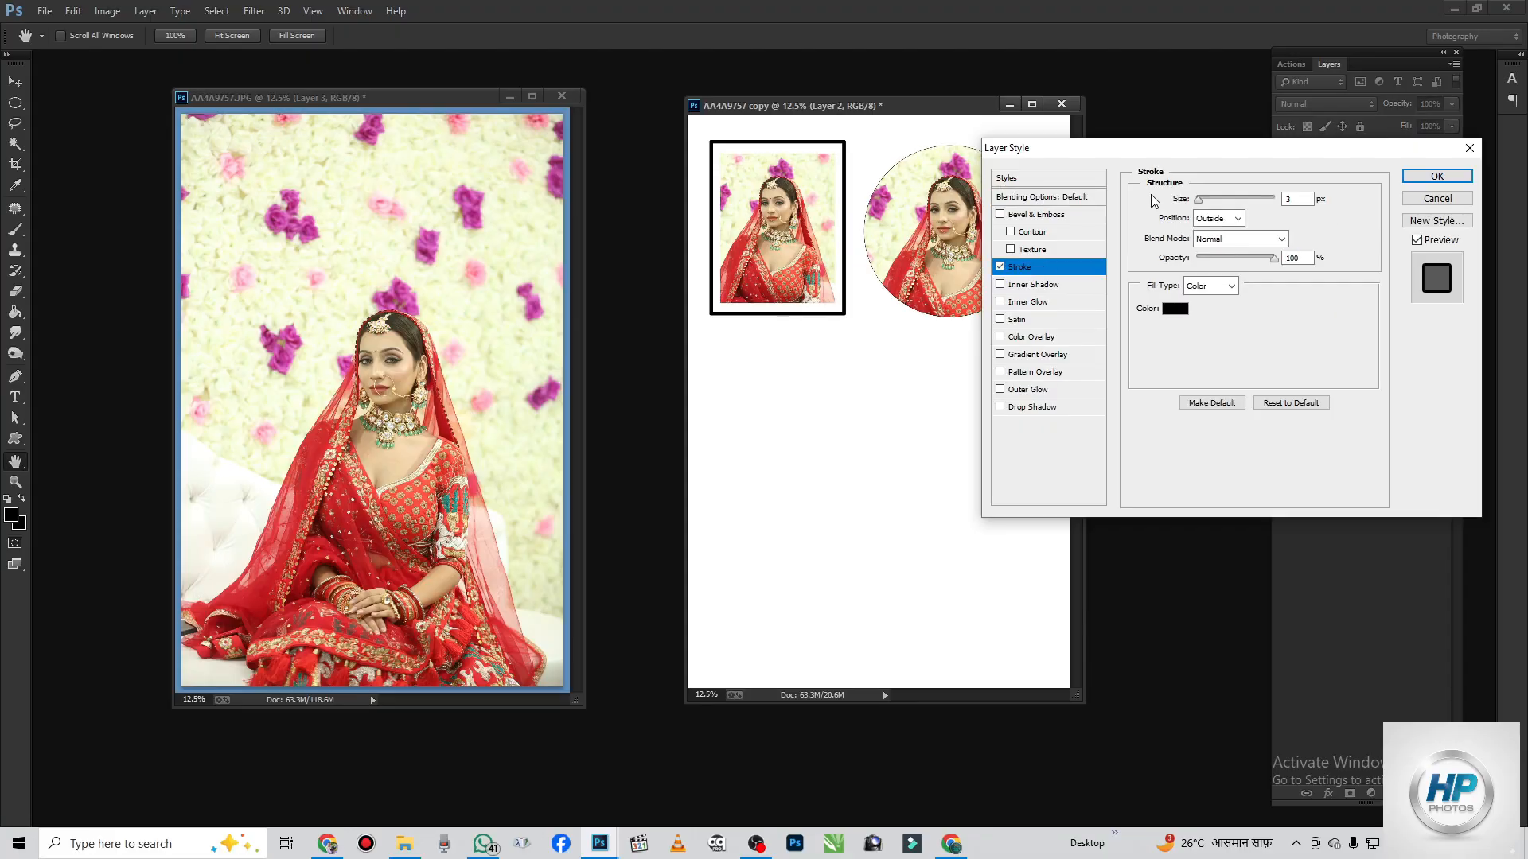
left_click_drag(1202, 206, 1219, 207)
left_click(1218, 218)
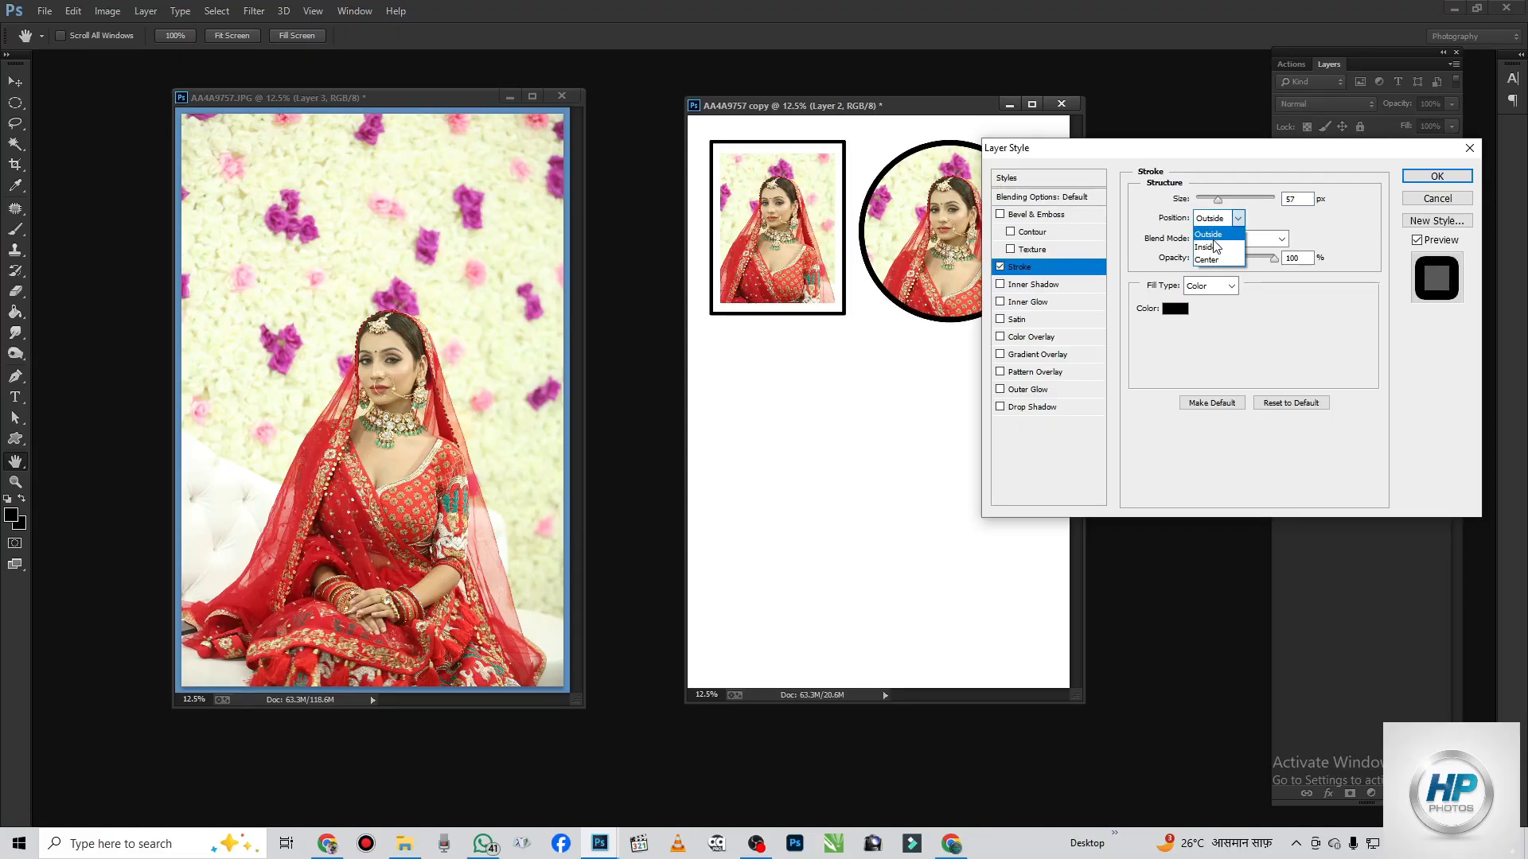
left_click(1214, 248)
left_click(1436, 176)
right_click(933, 217)
left_click(938, 227)
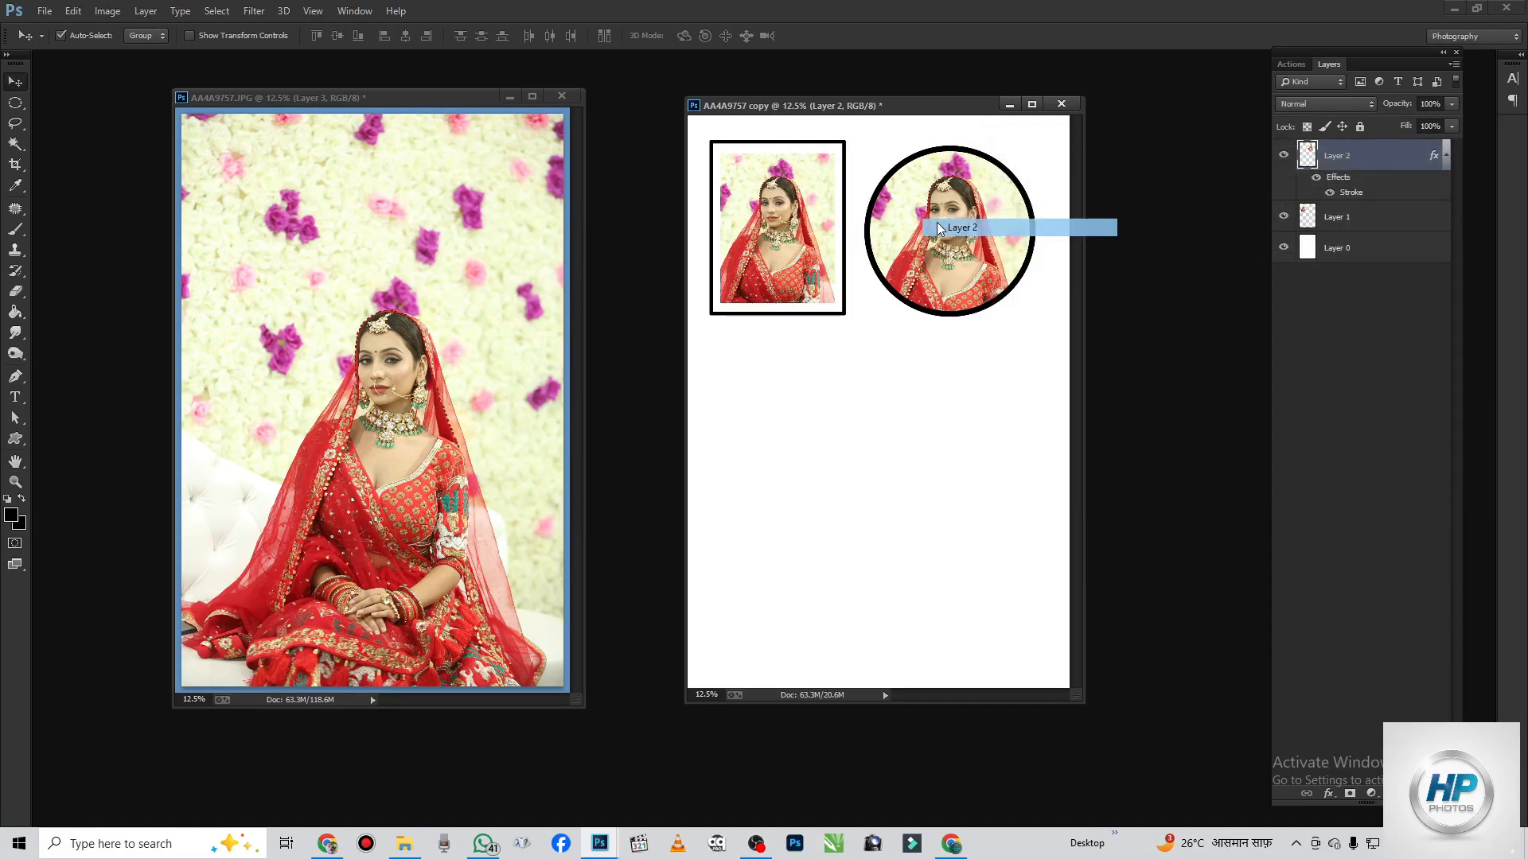
mouse_move(934, 221)
left_mouse_down()
mouse_move(944, 233)
mouse_move(931, 222)
mouse_move(930, 238)
left_mouse_up()
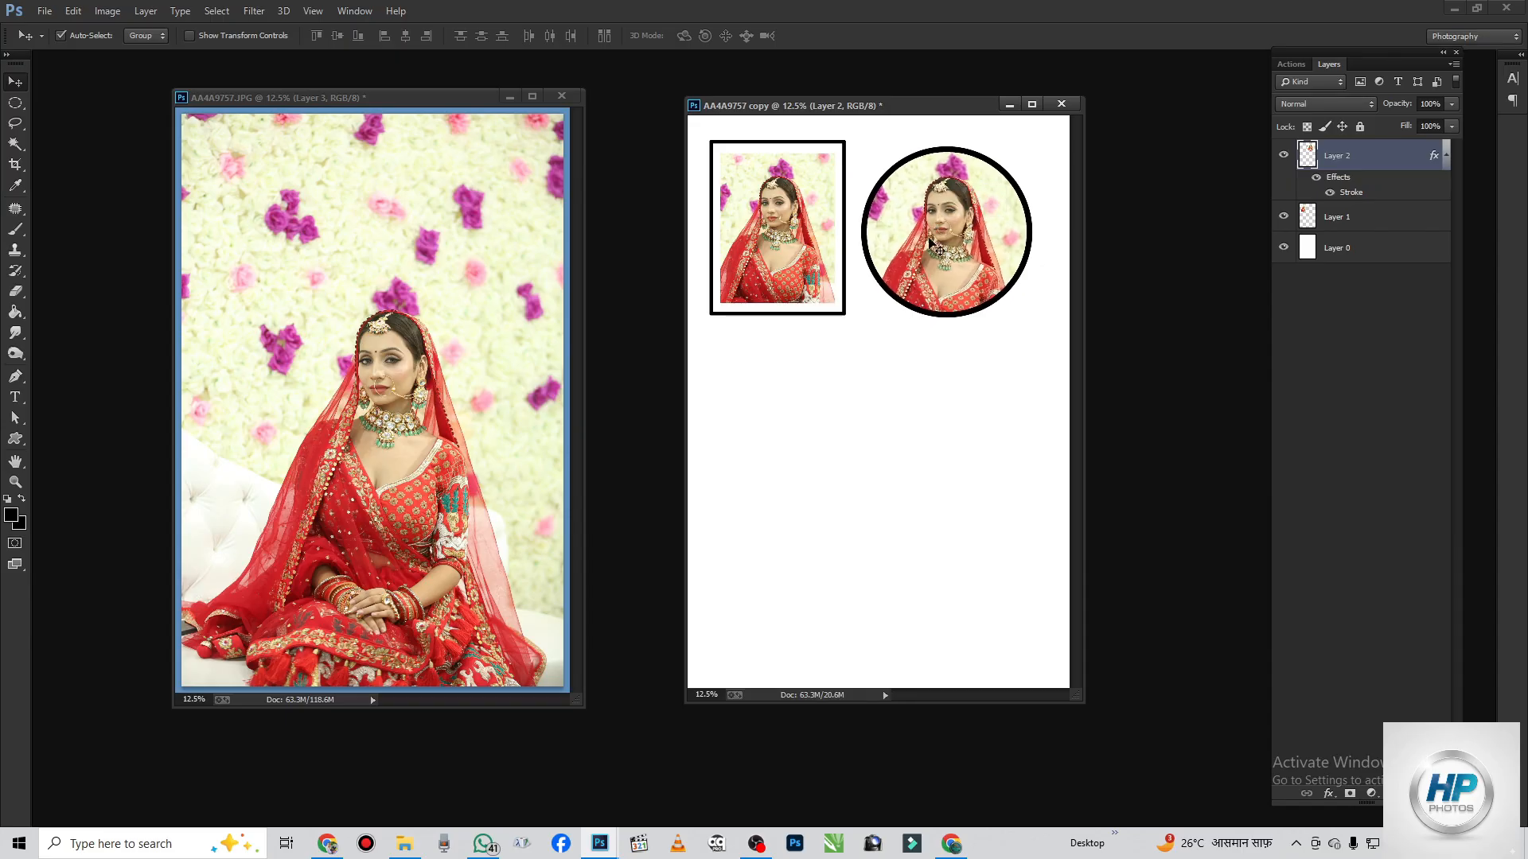
- Copy a tall oval selection of the bride from the original photo to a new layer and bring it into the copy document
right_click(14, 102)
left_click(95, 132)
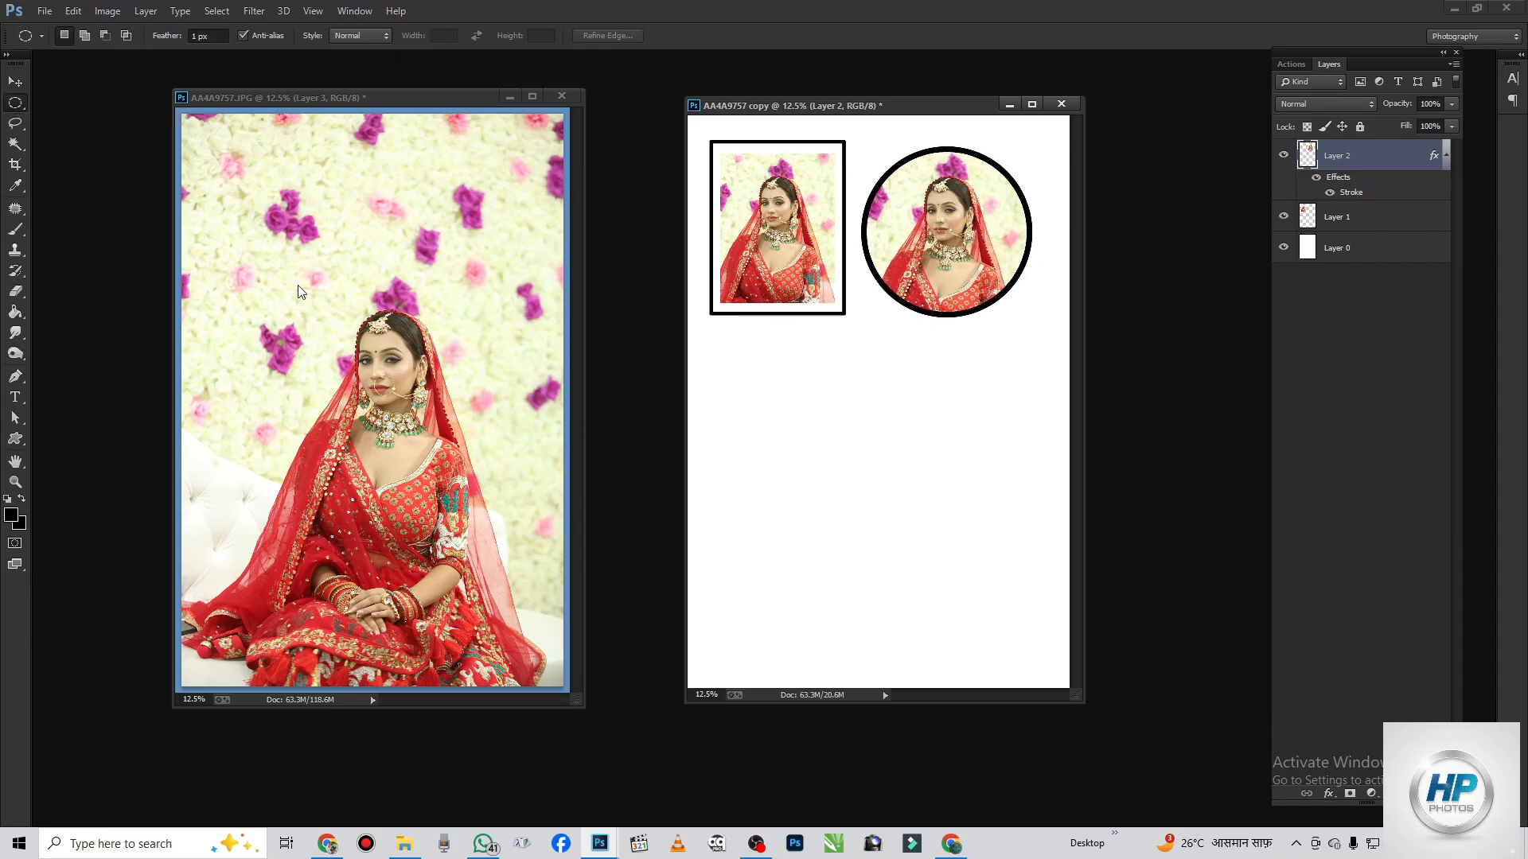
left_click(327, 418)
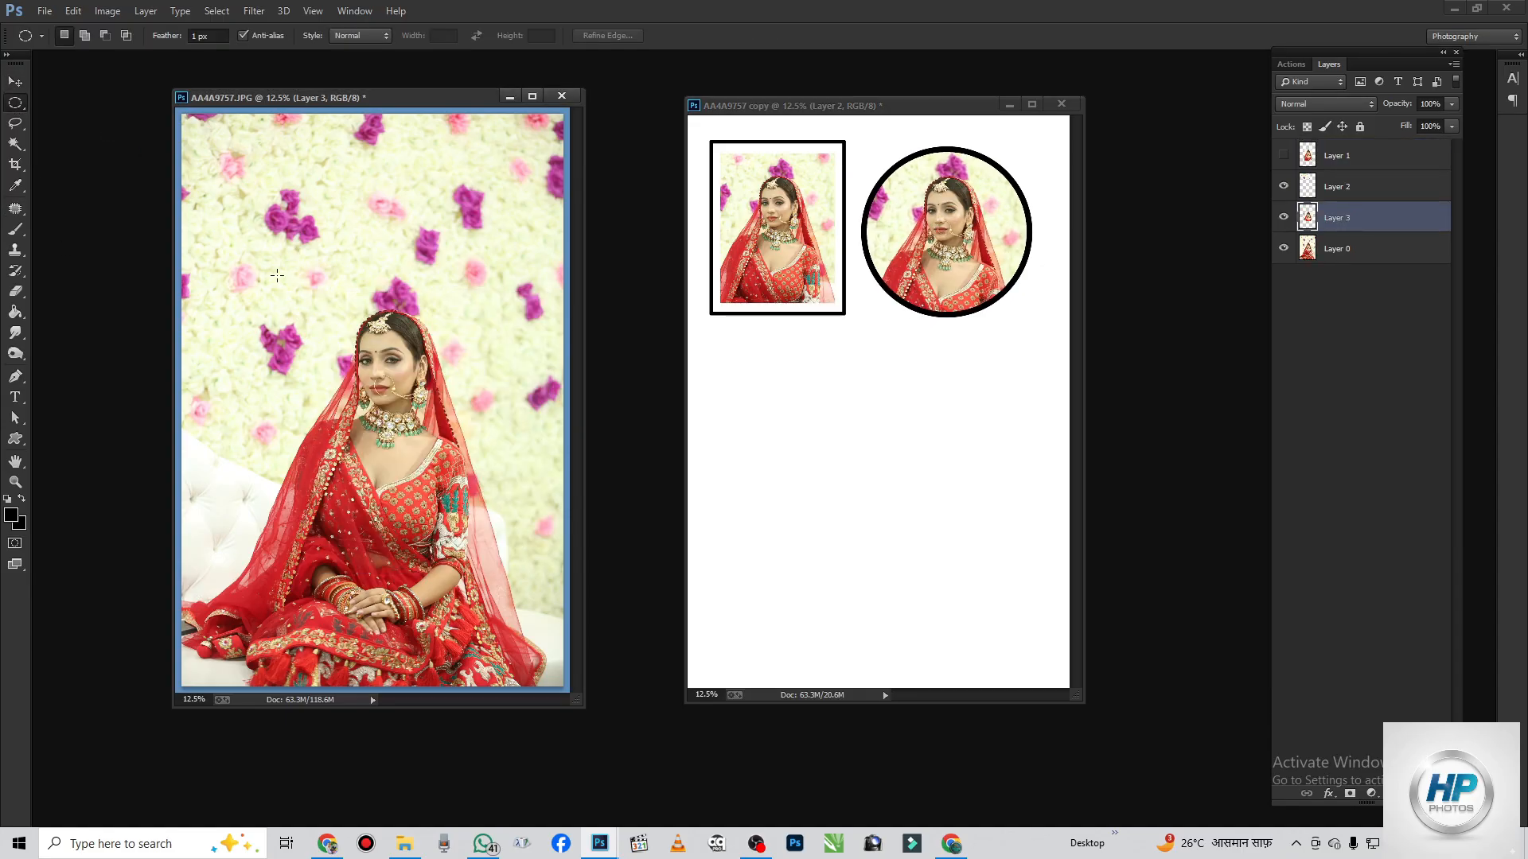
mouse_move(277, 275)
left_mouse_down()
mouse_move(478, 644)
mouse_move(519, 636)
left_mouse_up()
left_click_drag(427, 532, 423, 533)
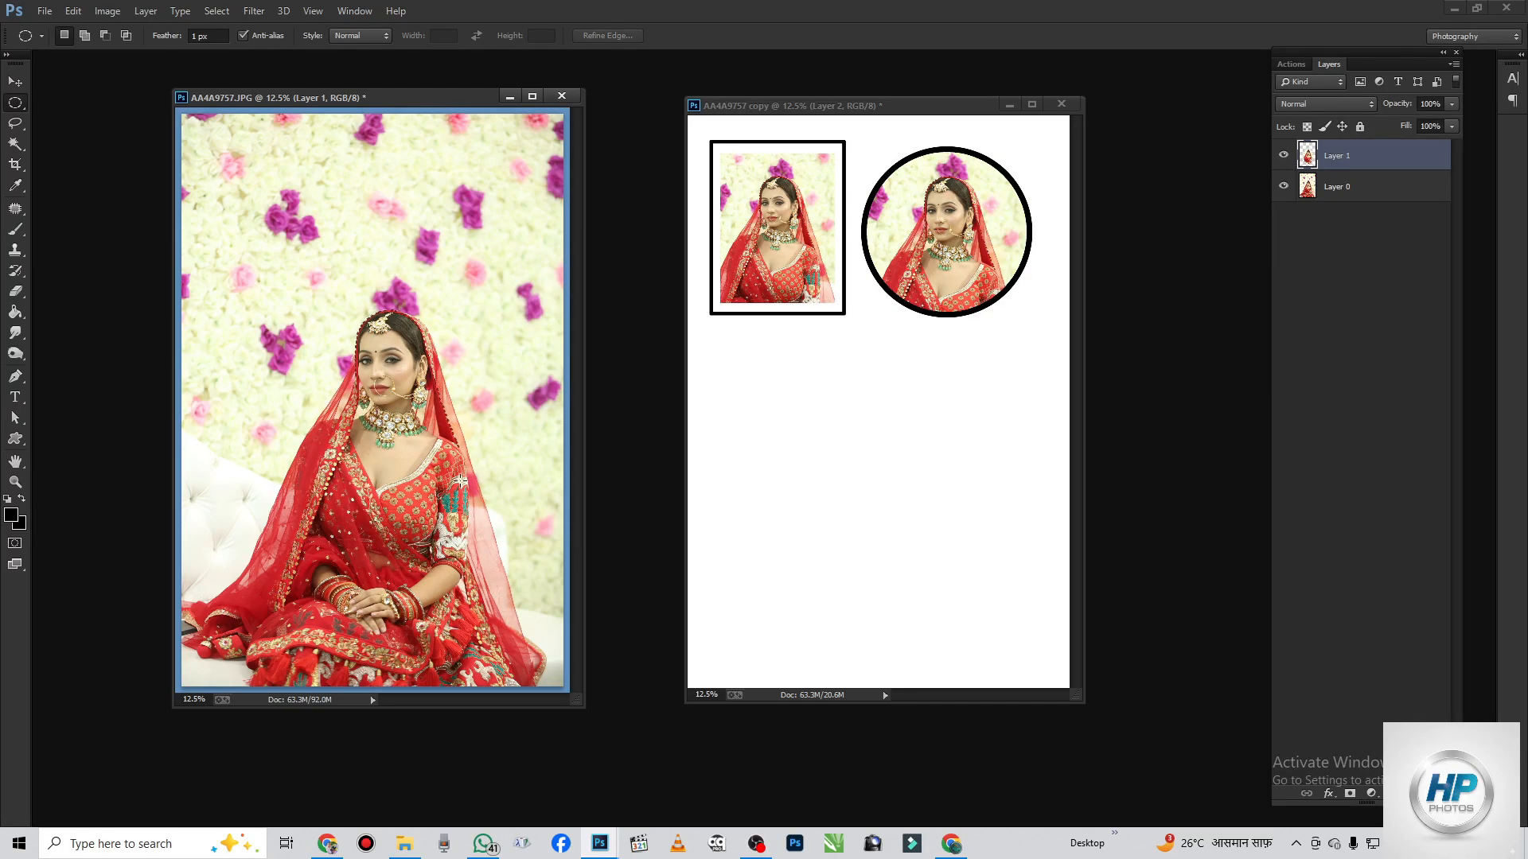
key("v")
left_click_drag(416, 429, 885, 436)
- Scale the oval portrait down proportionally and centre it below the two upper portraits
key("ctrl+t")
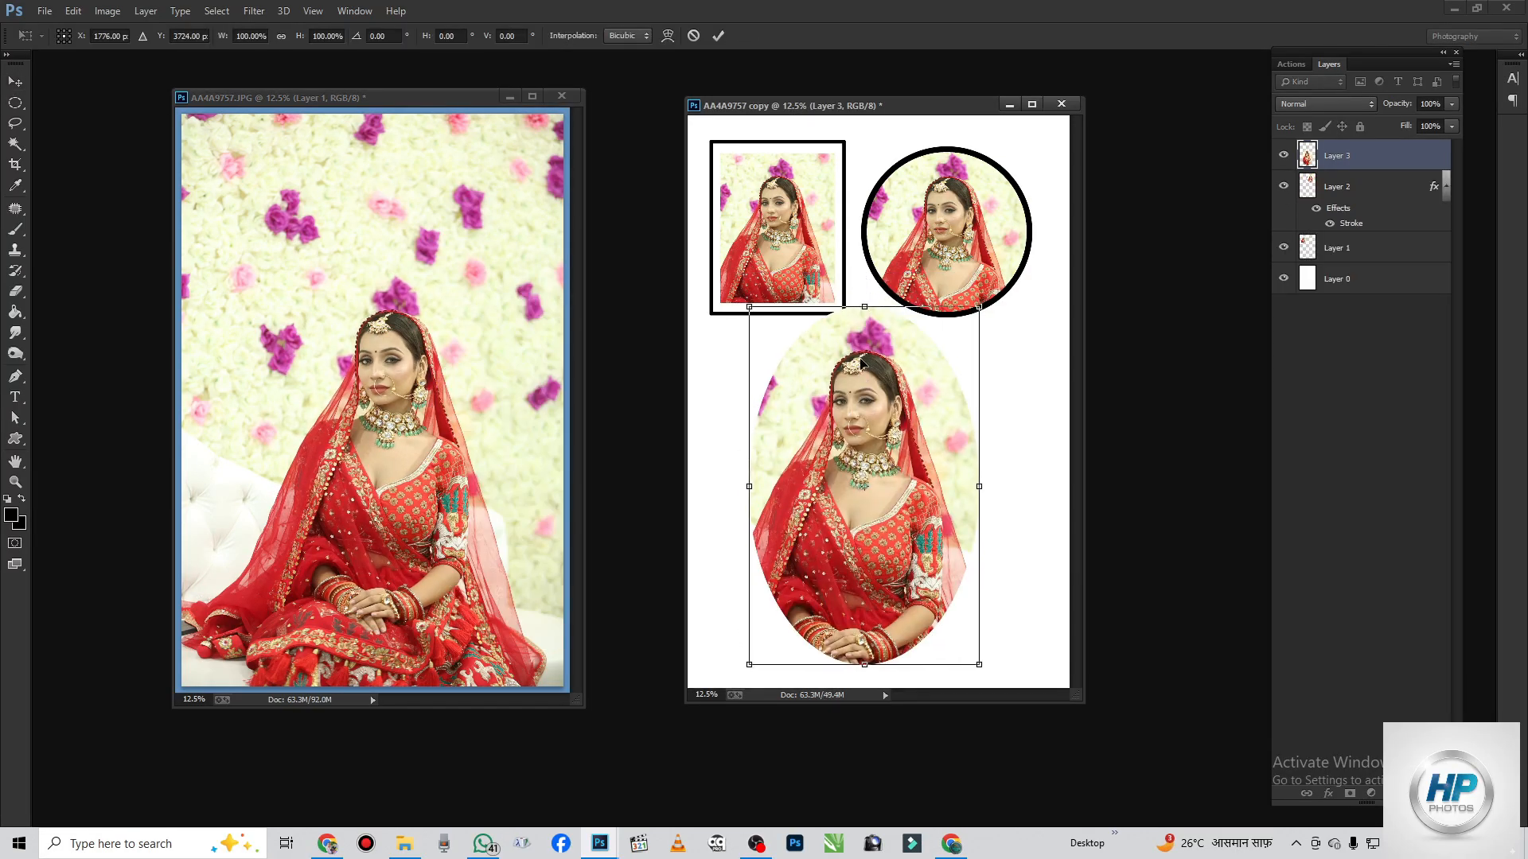
left_click_drag(750, 307, 780, 342)
left_click_drag(824, 441, 841, 442)
key("Return")
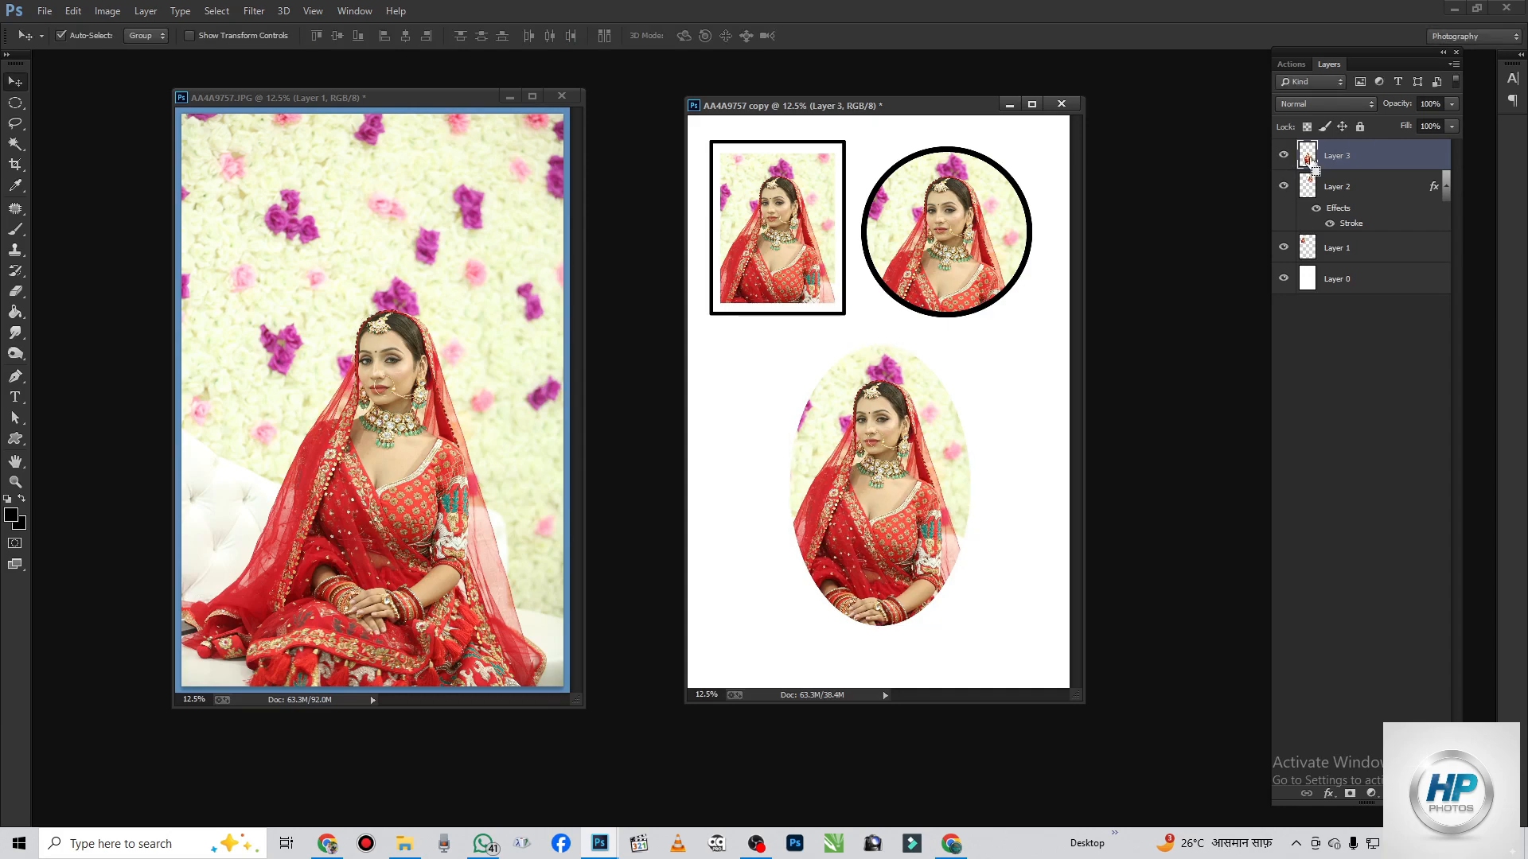
- Load and clear a selection of the oval portrait's outline, and add a layer mask to its layer
right_click(875, 431)
left_click(905, 436)
right_click(1311, 235)
left_click(883, 403)
right_click(860, 395)
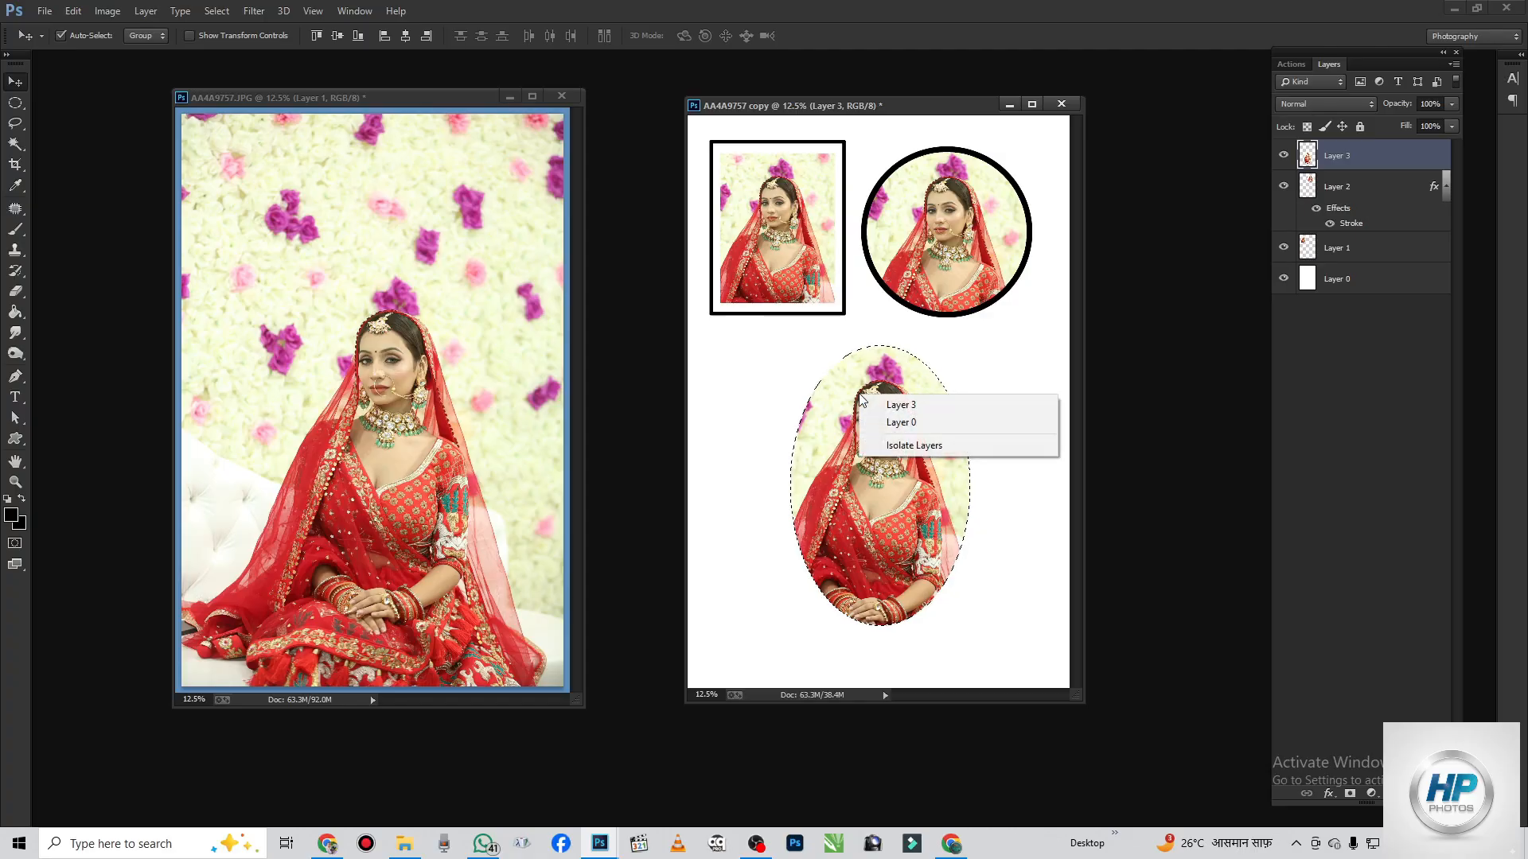
left_click(864, 384)
right_click(864, 384)
left_click(1397, 192)
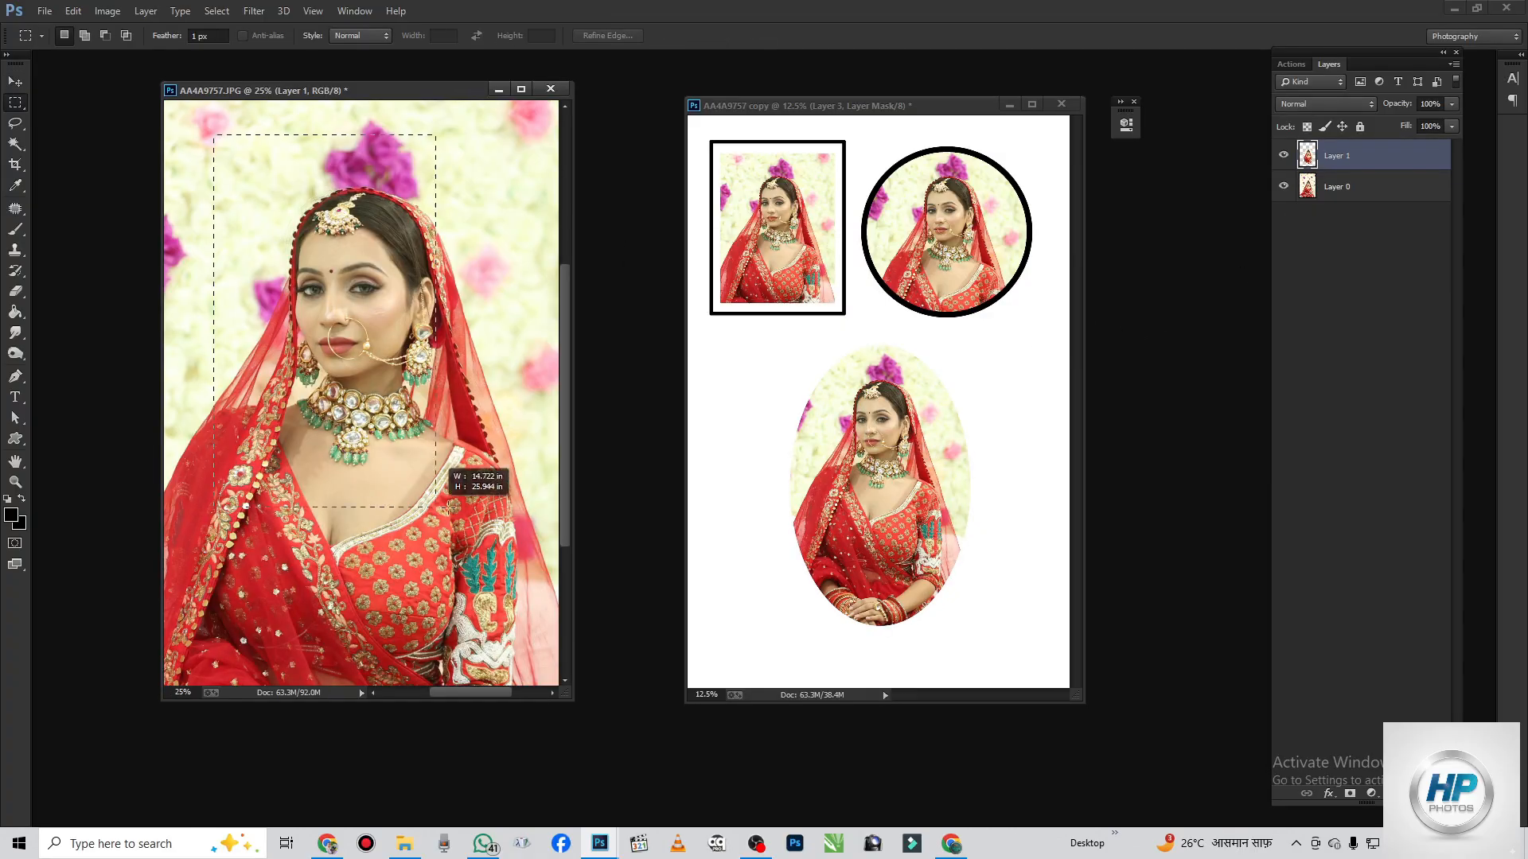
- Outline a rectangular selection around the bride's head and chest in the original photo with a 50 px black centred stroke on a new layer
left_click_drag(449, 507, 483, 547)
left_click_drag(432, 368, 443, 377)
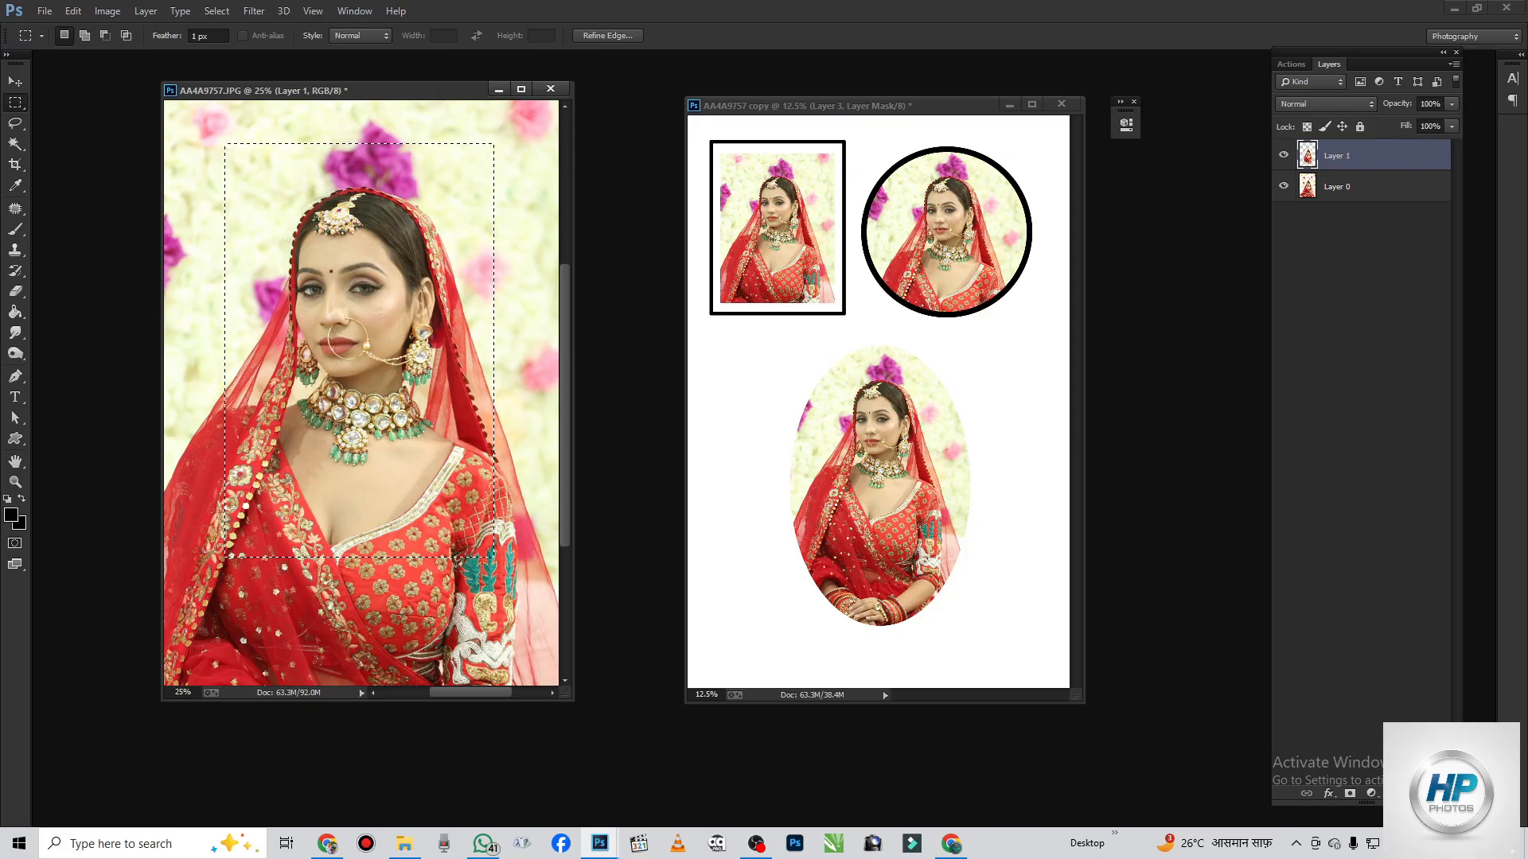
left_click(1415, 794)
right_click(319, 233)
left_click(436, 475)
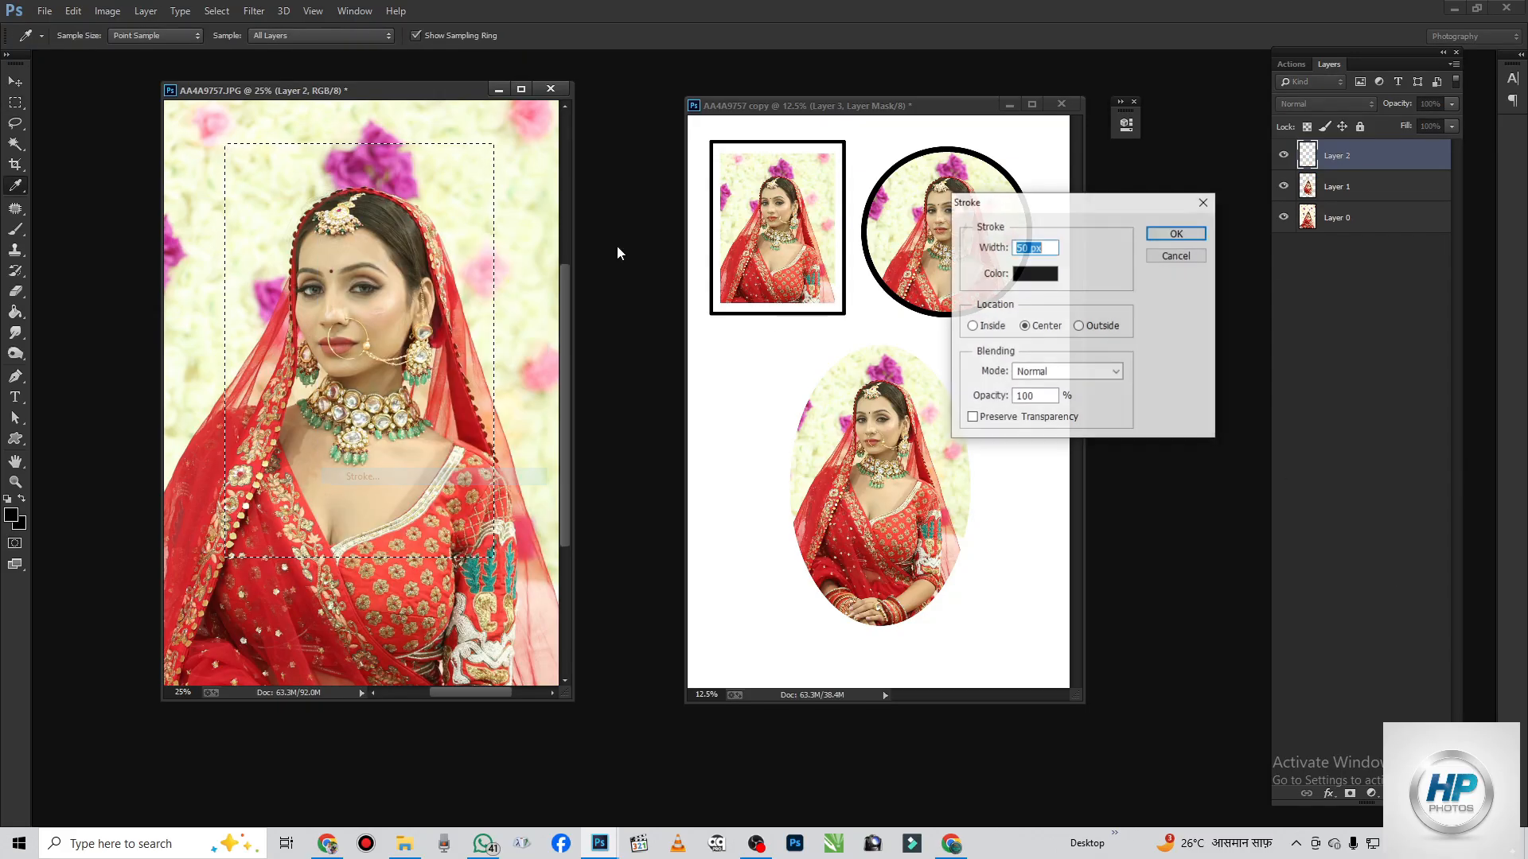
left_click(1173, 231)
key("ctrl+d")
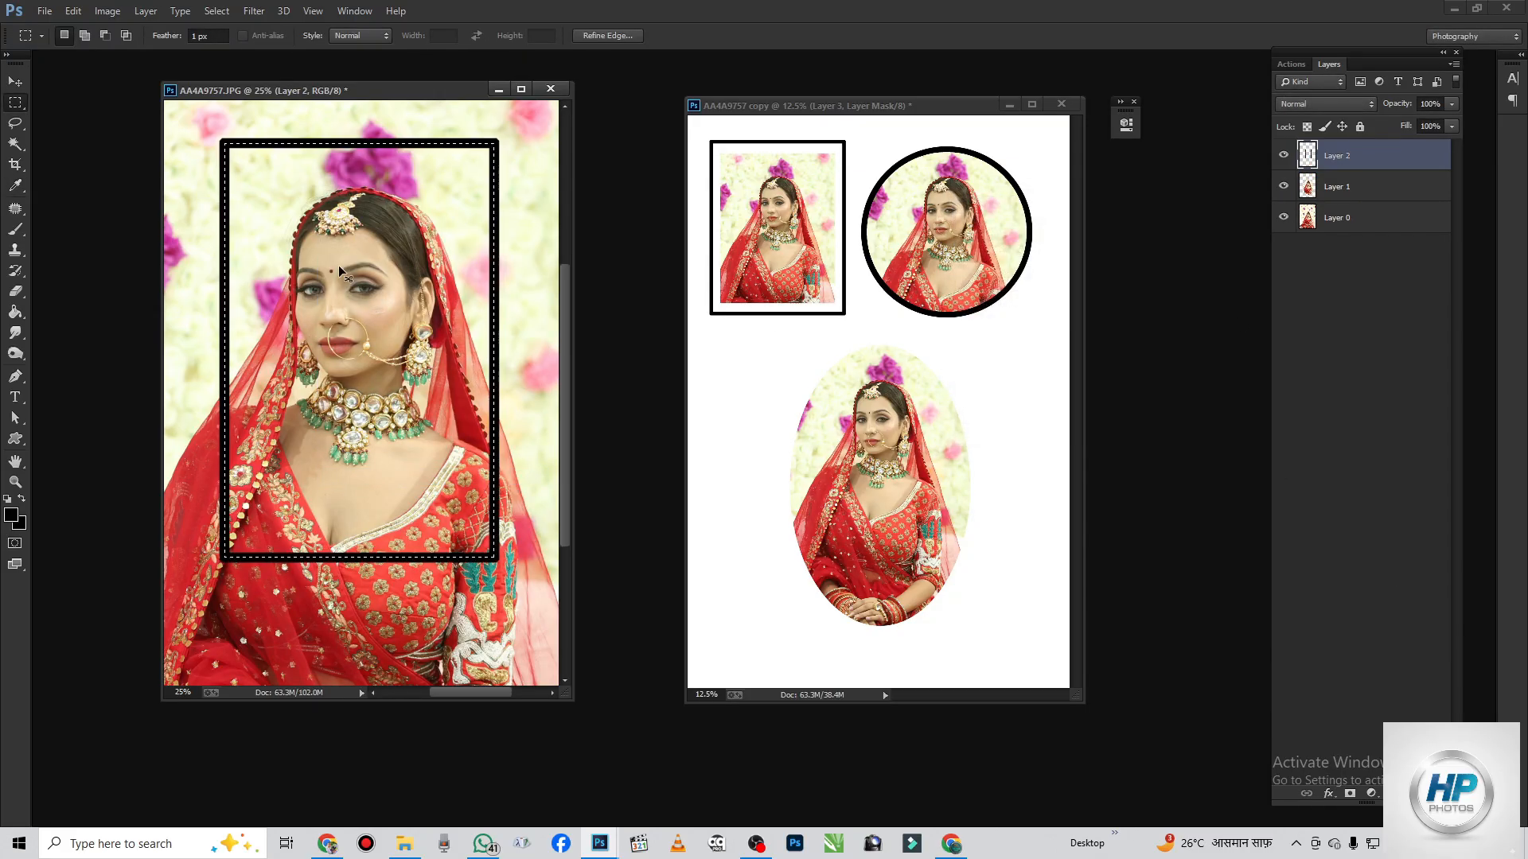
- Shift the bride photo under the black frame, and scale the frame down to fit around her face and necklace
key("v")
left_click_drag(338, 265, 348, 269)
right_click(327, 144)
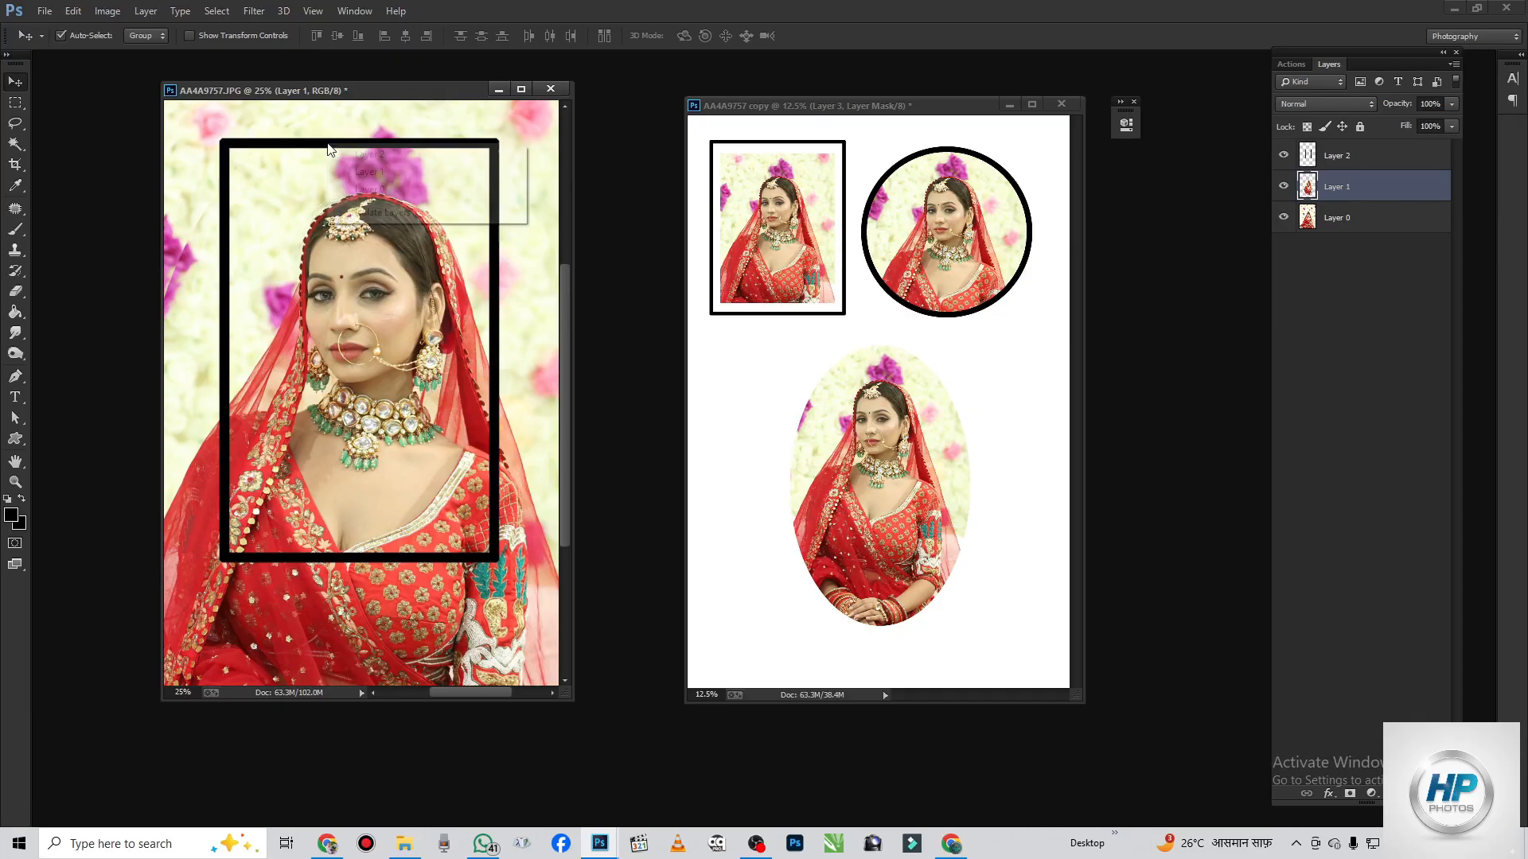
left_click(358, 157)
key("ctrl+t")
left_click_drag(499, 561, 452, 494)
left_click_drag(413, 397, 422, 360)
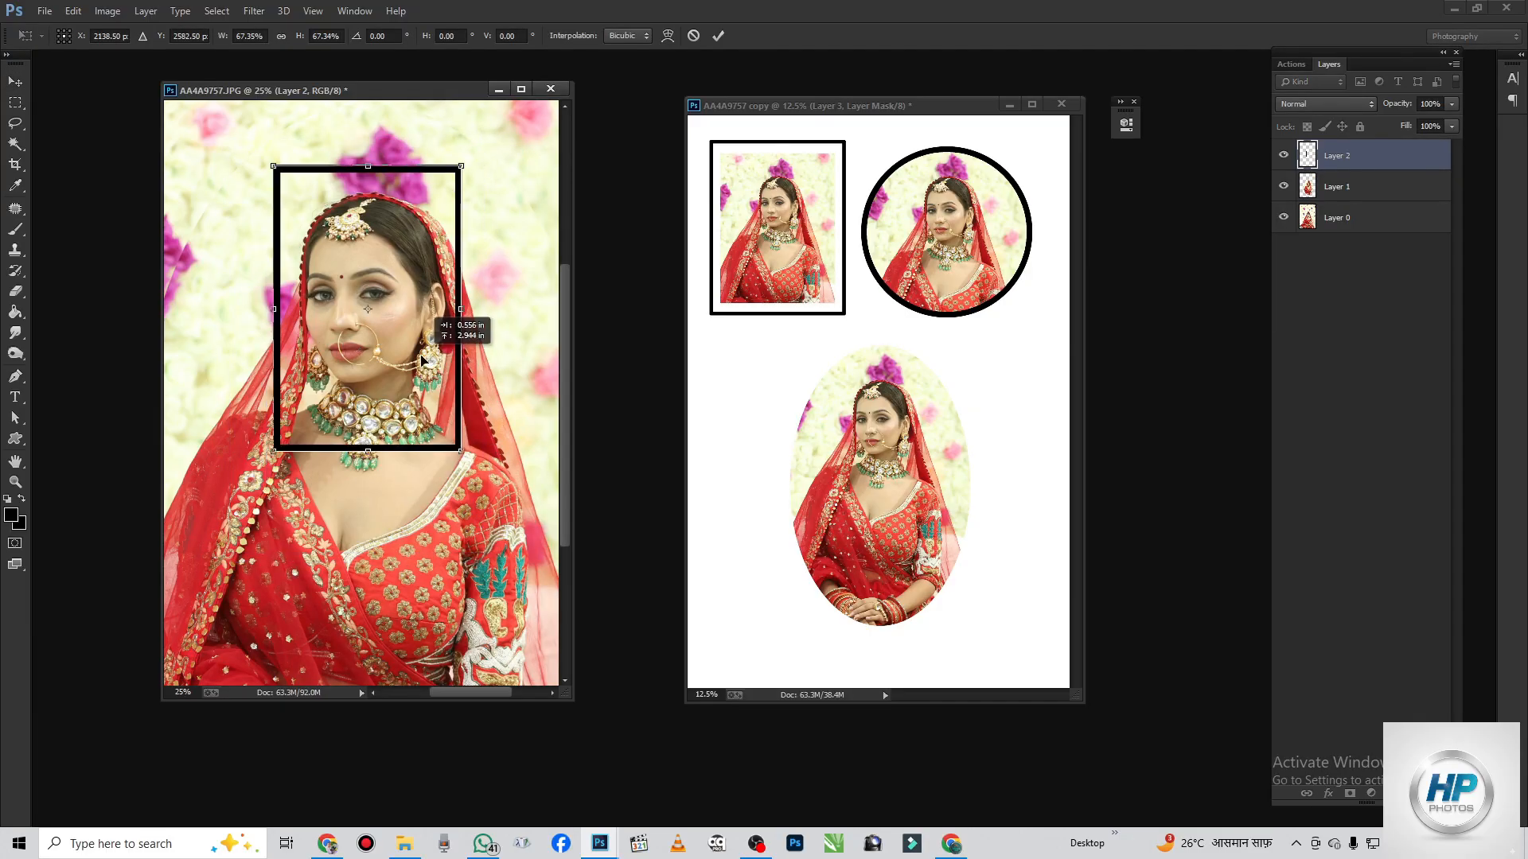
left_click_drag(465, 452, 499, 505)
left_click_drag(456, 411, 362, 306)
key("Return")
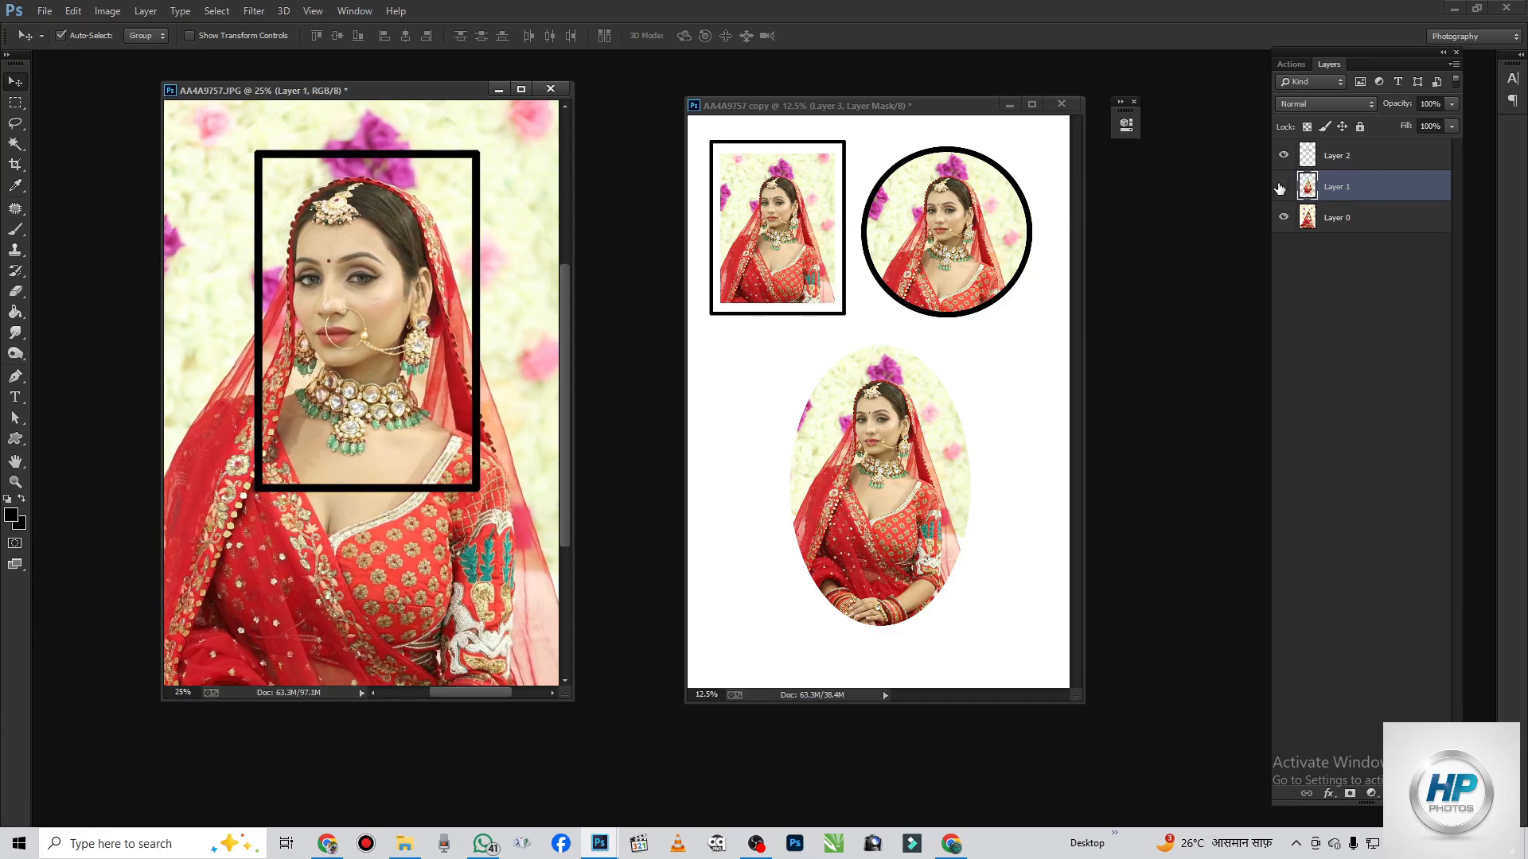
- Try moving the frame and bride photo layers together, and undo back to the full-size frame
left_click(1282, 155)
left_click(1282, 155)
left_click(1308, 156, "shift")
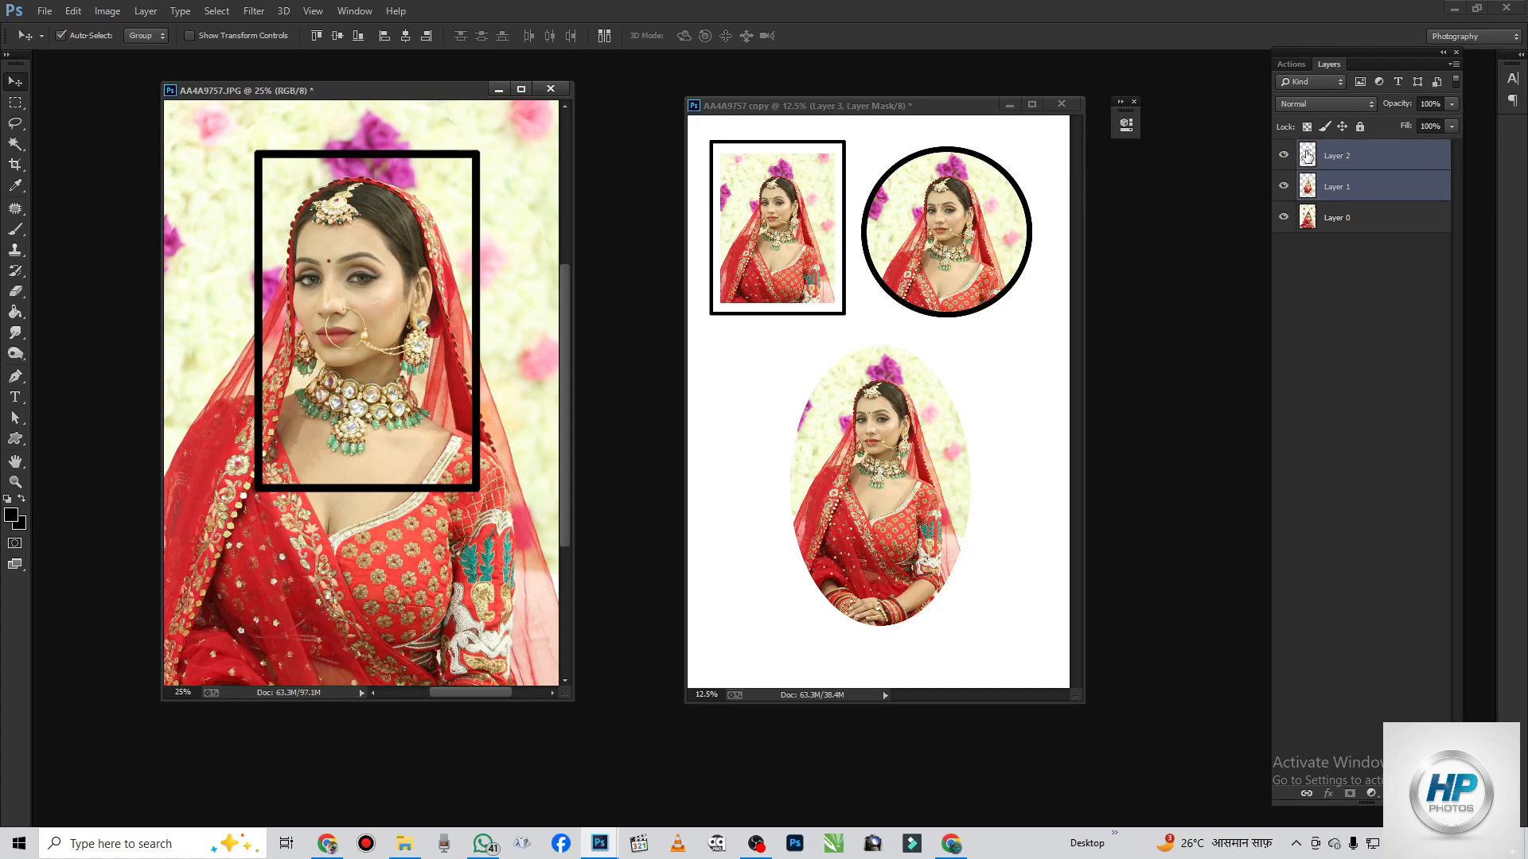
left_click_drag(467, 165, 482, 567)
key("ctrl+alt+z")
key("ctrl+alt+z")
key("ctrl+alt+z")
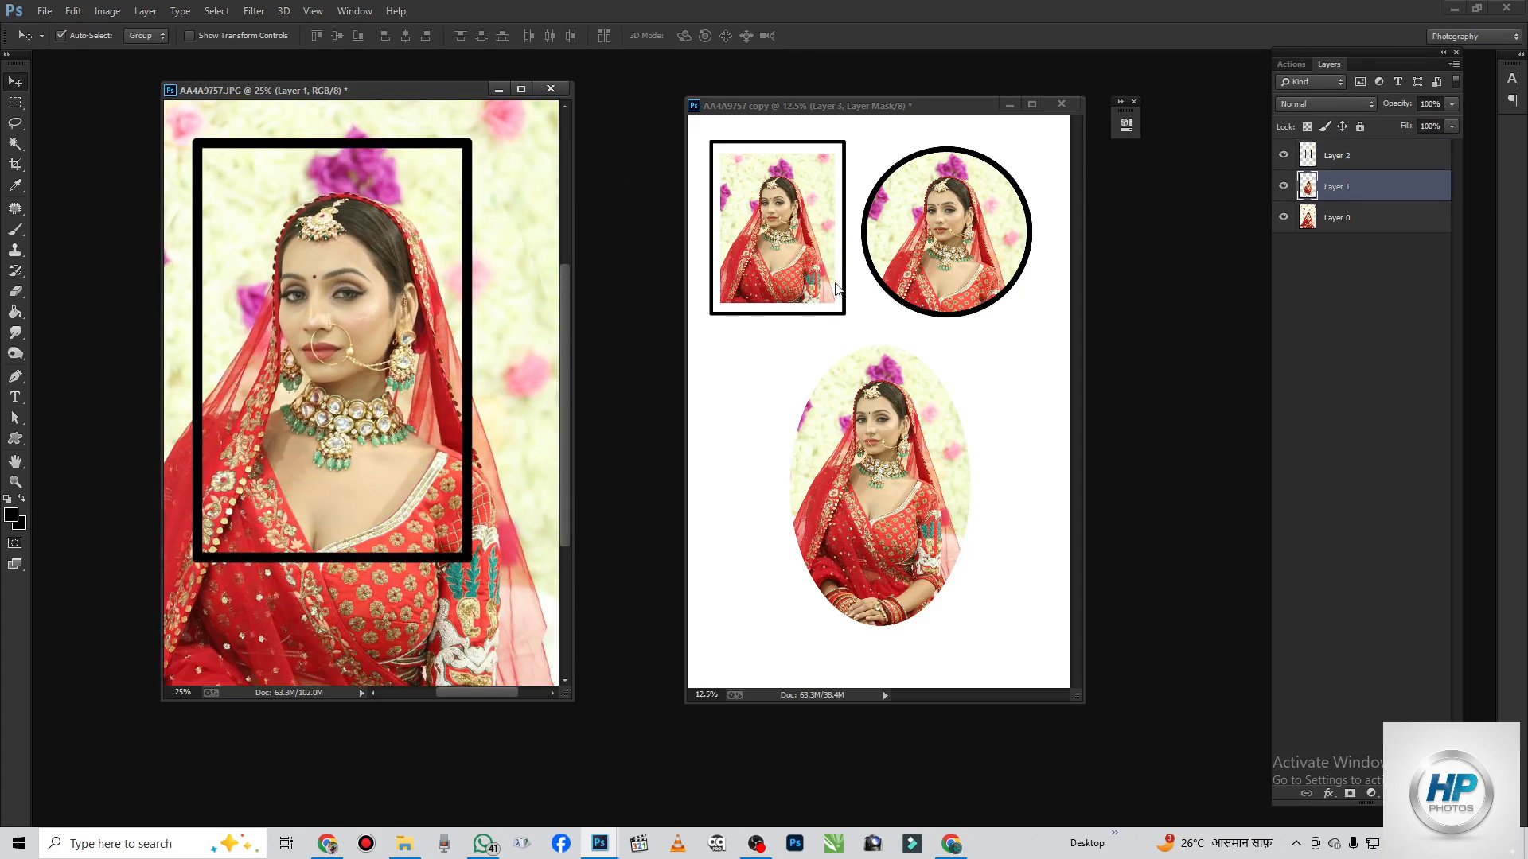
- Close the original bride photo and move the copy document to the middle of the workspace
left_click(552, 87)
left_click(774, 319)
left_click_drag(959, 109, 743, 108)
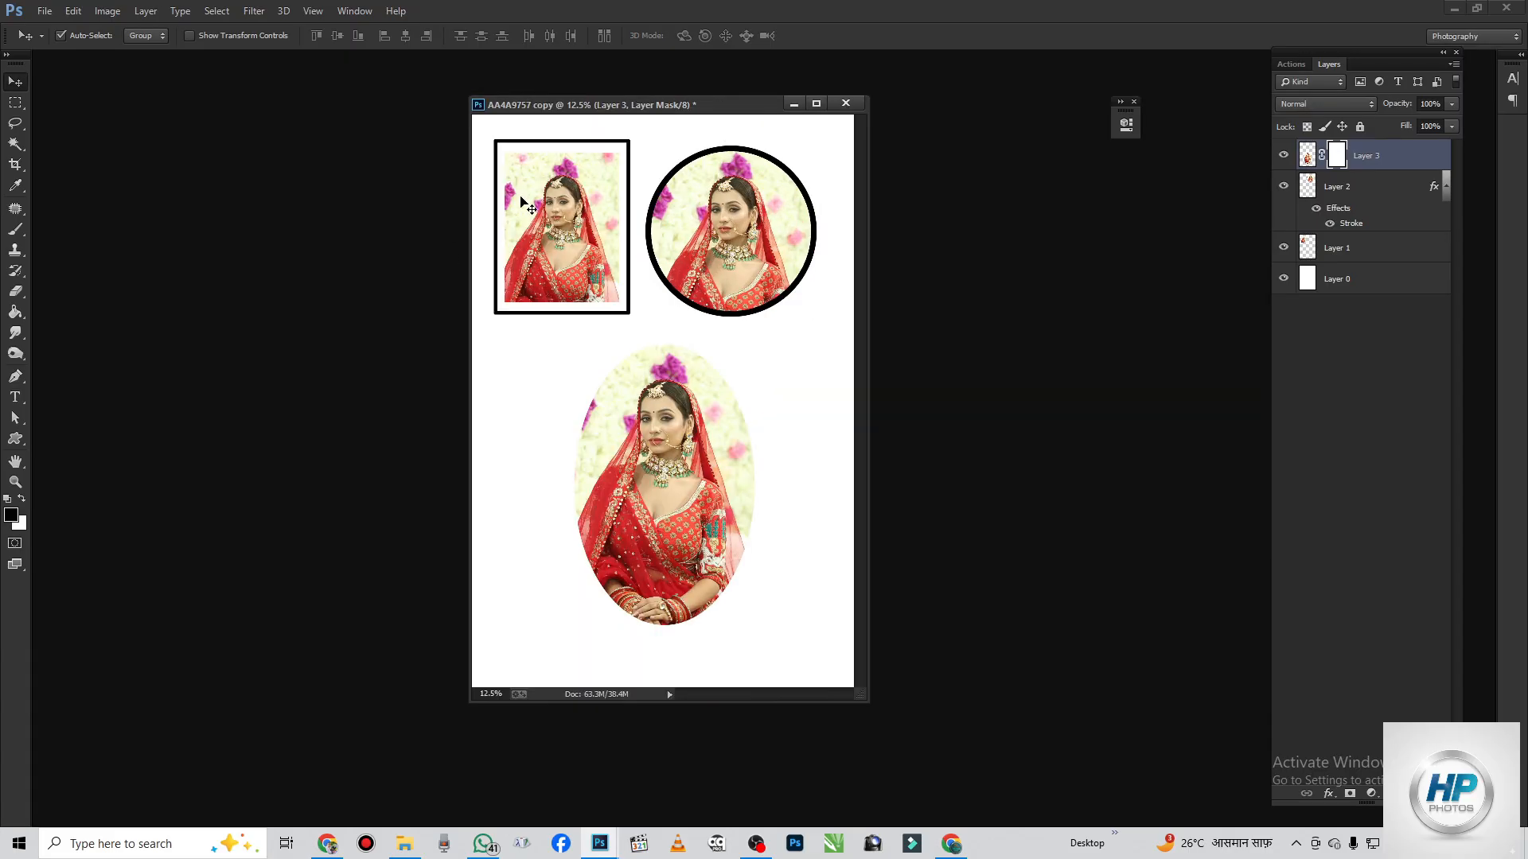
- Adjust the spacing of the framed, circular and oval portraits on the white page, and select the oval portrait's layer
mouse_move(546, 207)
left_mouse_down()
mouse_move(570, 214)
mouse_move(557, 203)
left_mouse_up()
right_click(719, 205)
left_click(743, 216)
left_click_drag(740, 231, 755, 226)
left_click_drag(669, 440, 651, 473)
key("ctrl+z")
right_click(648, 413)
left_click(680, 423)
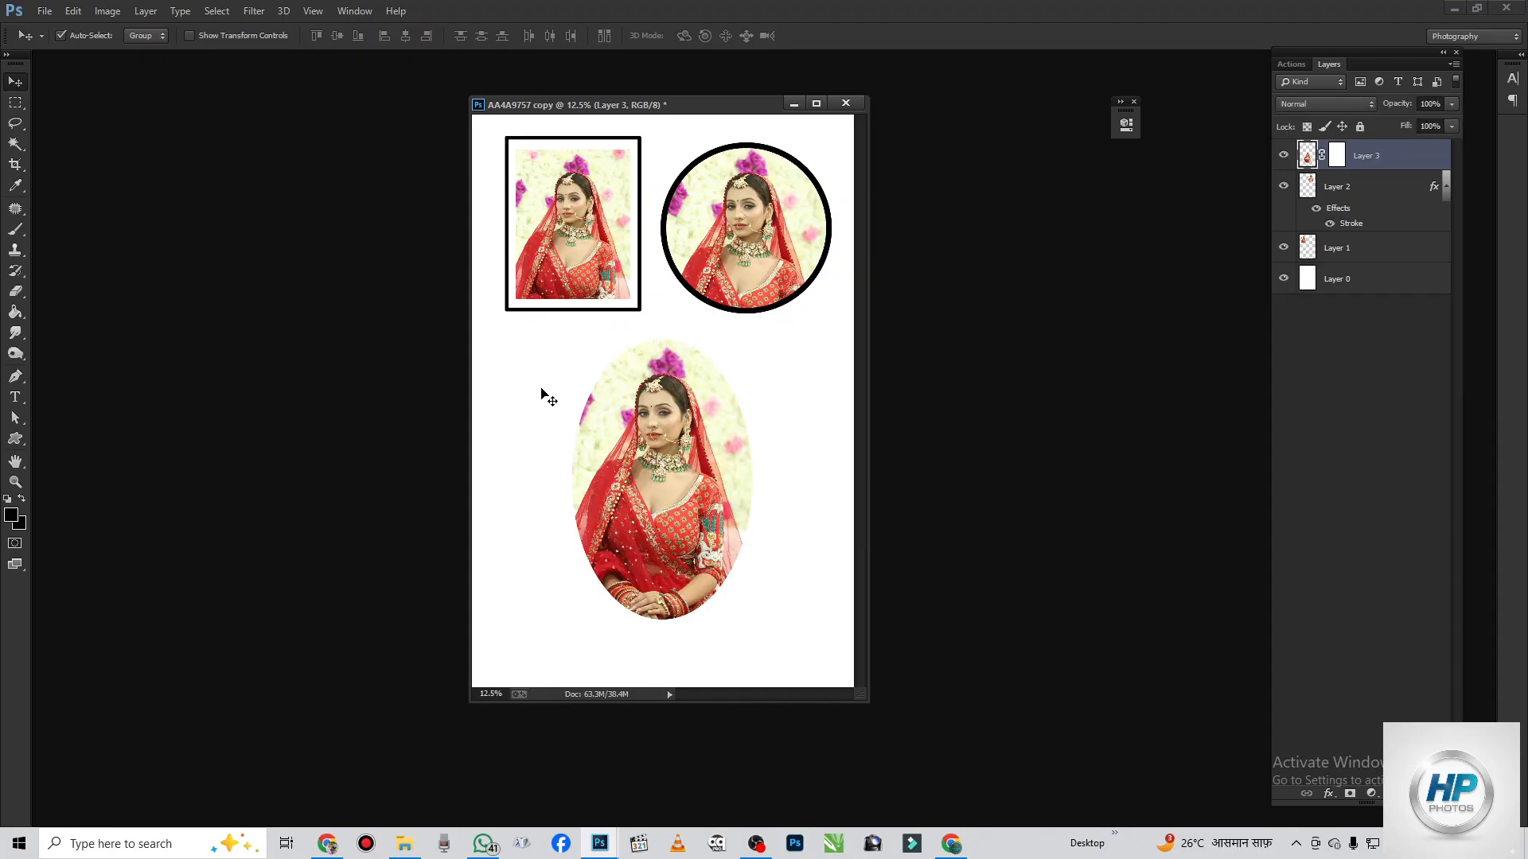
- Surround the oval portrait with an elliptical selection about 29 by 44 in and stroke it 50 px black, centred
key("m")
right_click(16, 103)
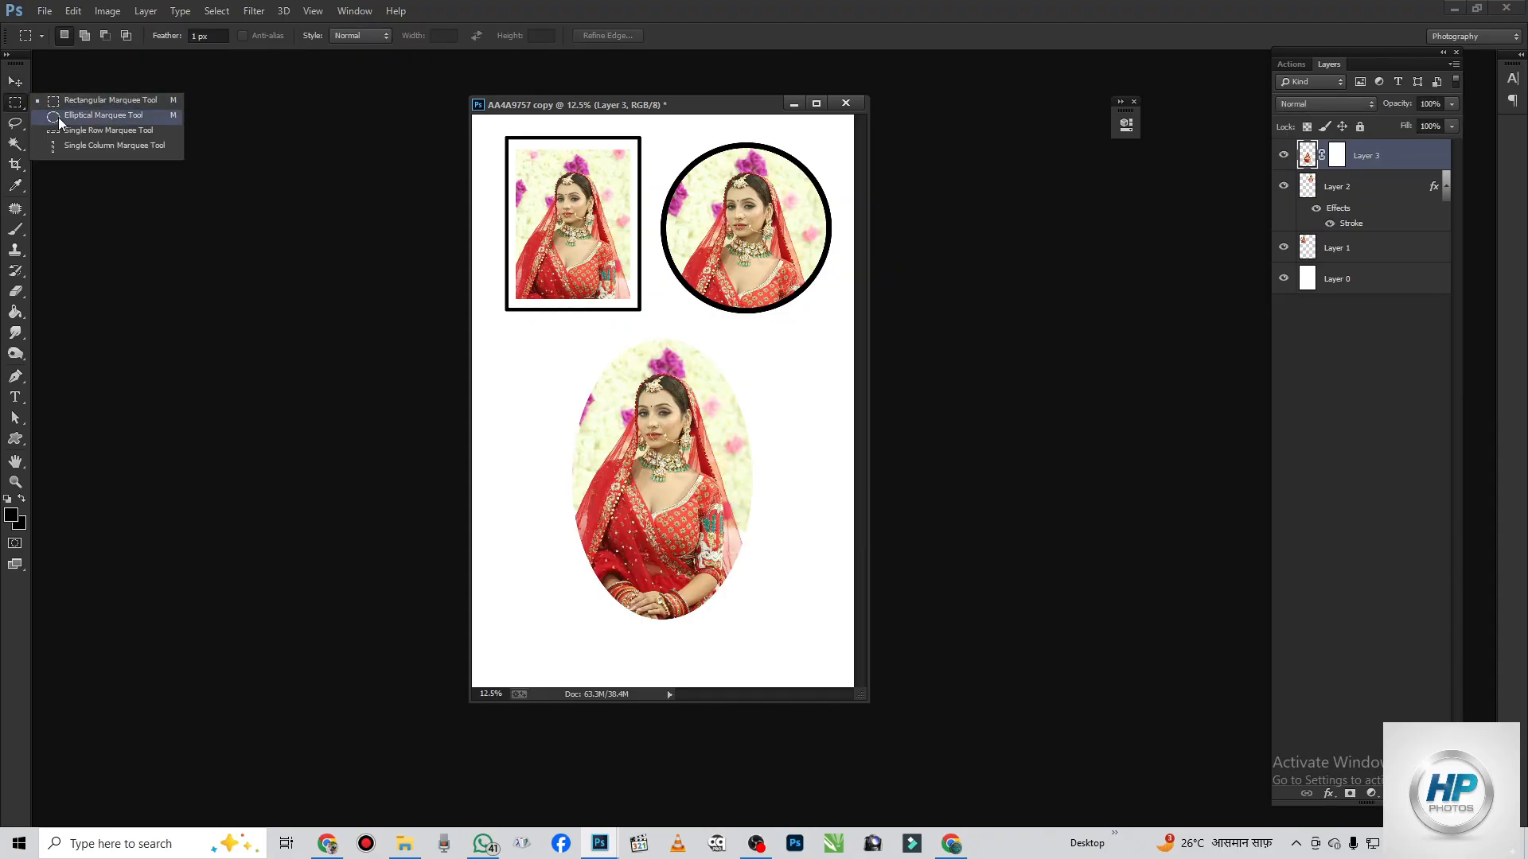
left_click(59, 118)
left_click_drag(549, 335, 777, 637)
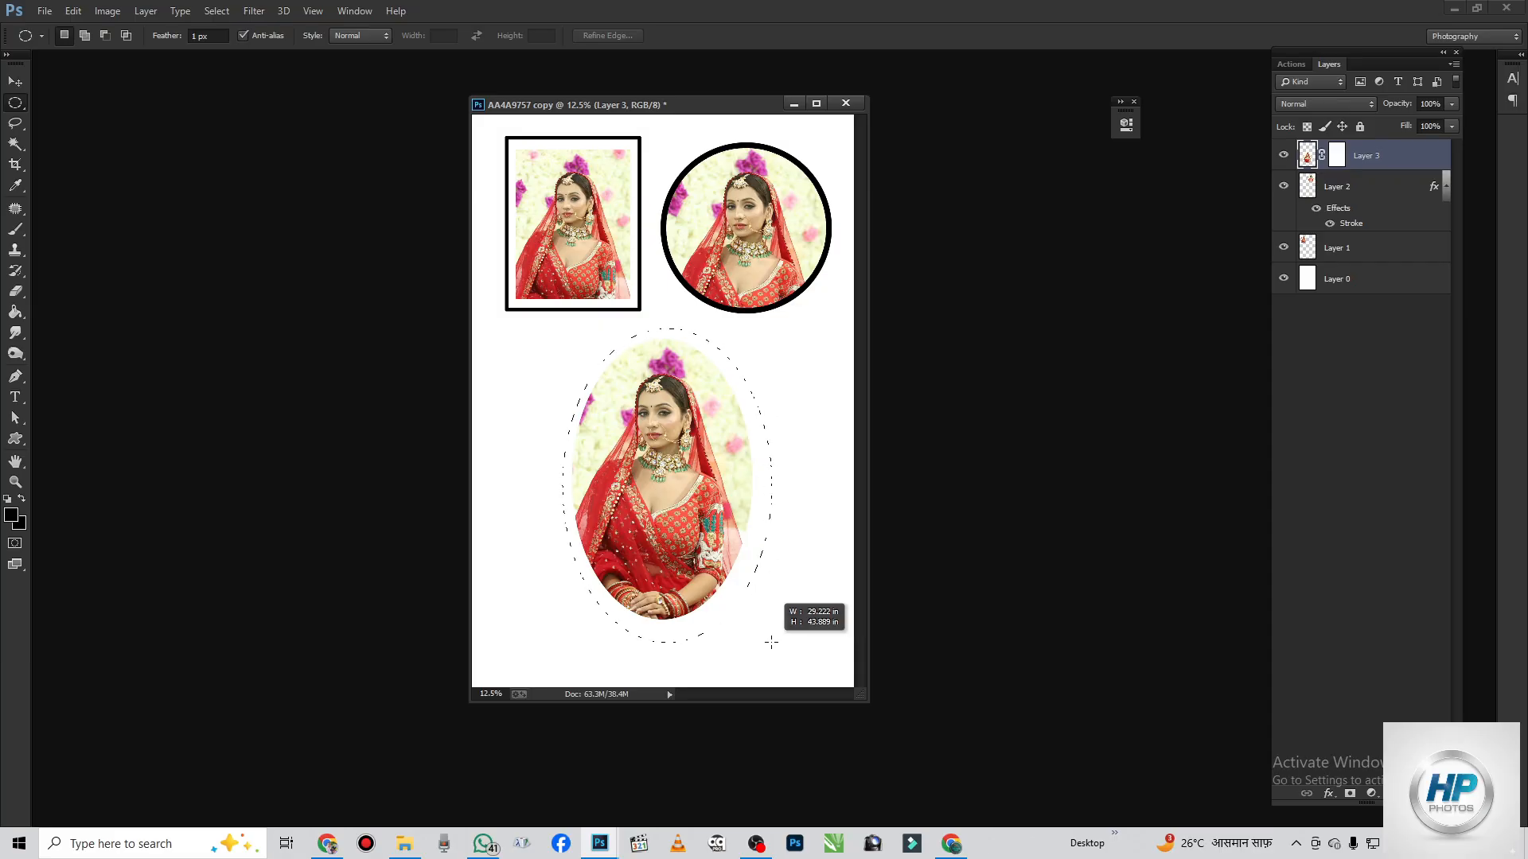
left_click_drag(682, 537, 689, 544)
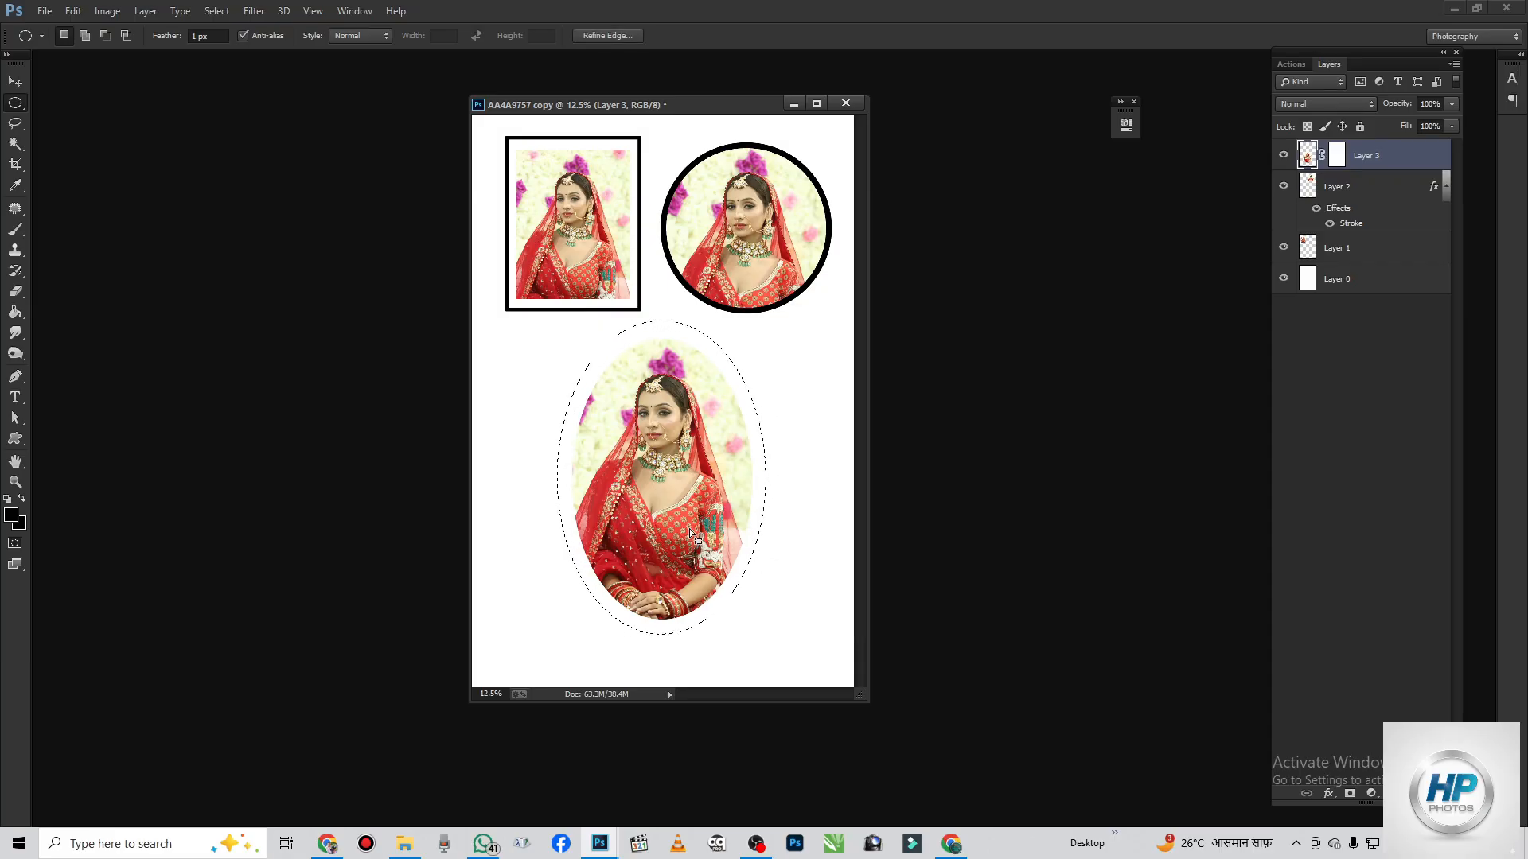
right_click(682, 528)
left_click(746, 719)
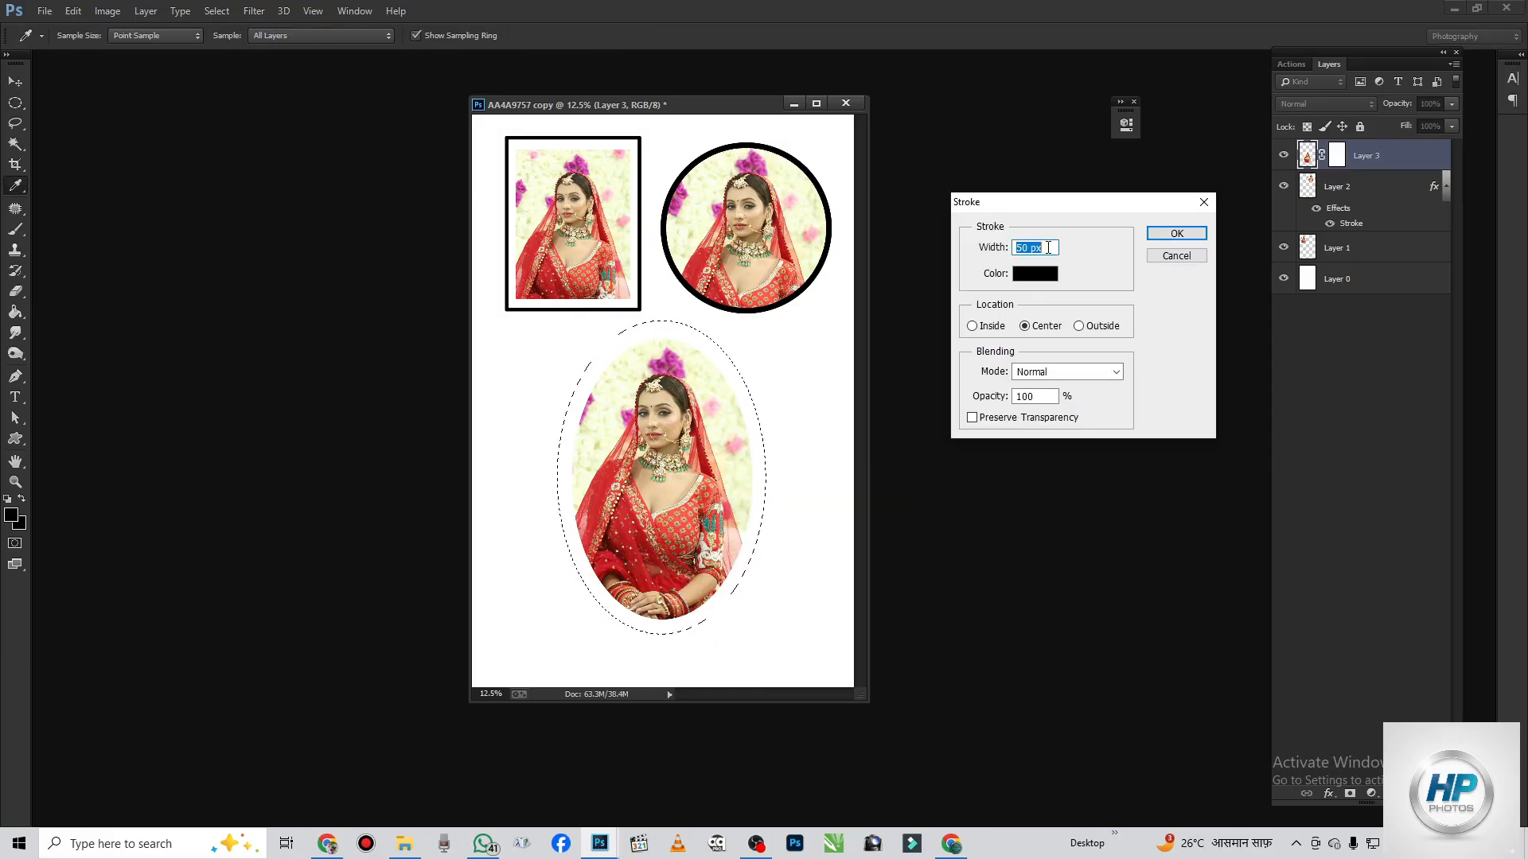
key("Return")
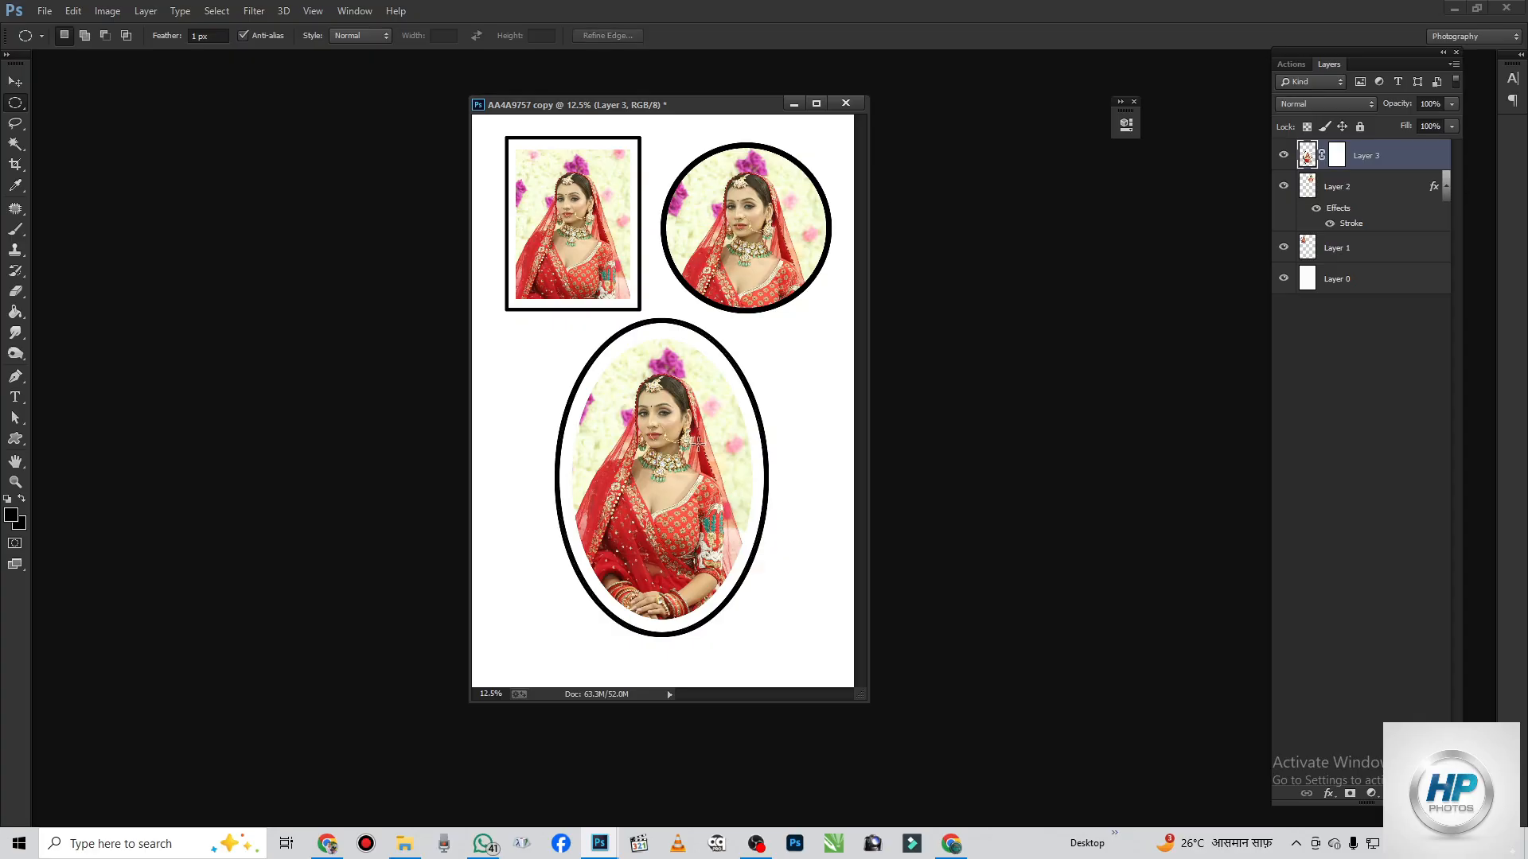
- Scale the oval portrait and its black ring down proportionally and reposition them below the upper portraits
key("v")
mouse_move(674, 432)
left_mouse_down()
mouse_move(684, 422)
mouse_move(682, 443)
left_mouse_up()
key("ctrl+t")
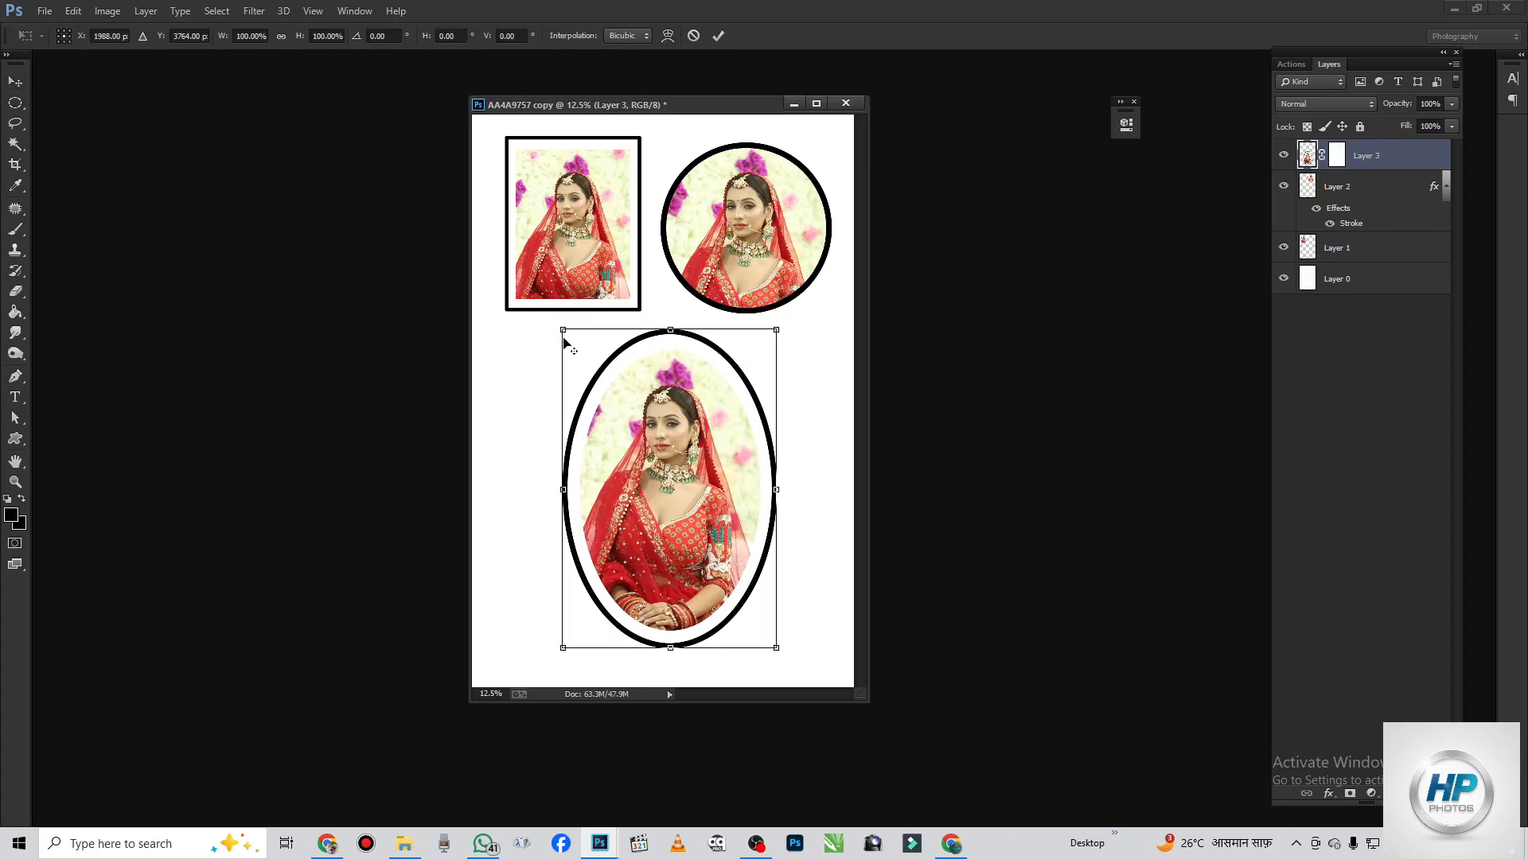
left_click_drag(563, 339, 587, 368)
left_click_drag(652, 468, 608, 462)
key("Return")
left_click_drag(654, 108, 861, 153)
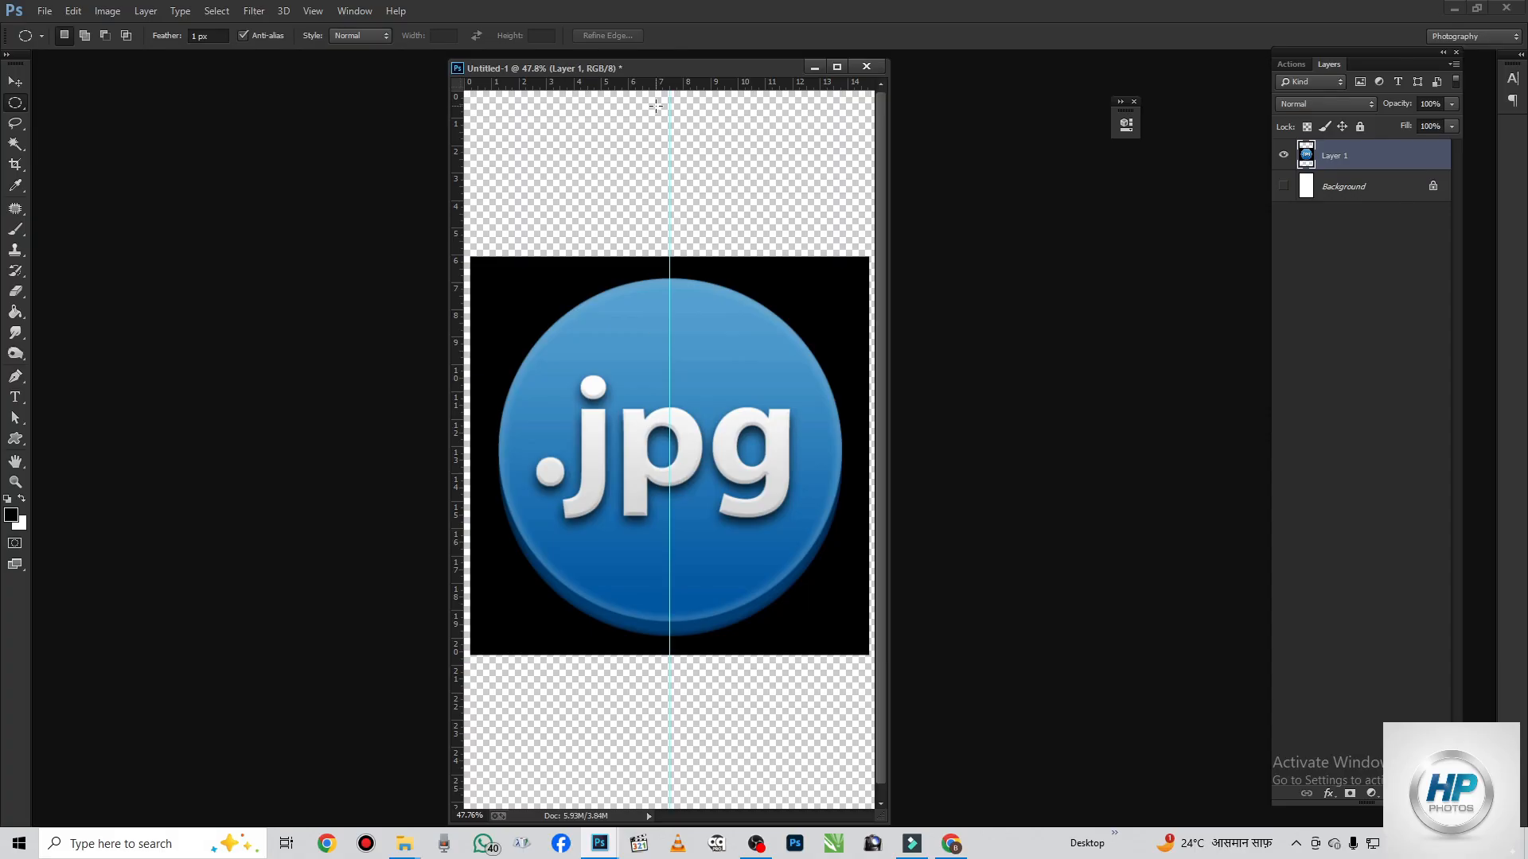
- Make a circular selection of the blue .jpg badge centred on crossing guides, and delete everything outside it
mouse_move(647, 86)
left_mouse_down()
mouse_move(627, 799)
mouse_move(644, 447)
mouse_move(829, 634)
left_mouse_up()
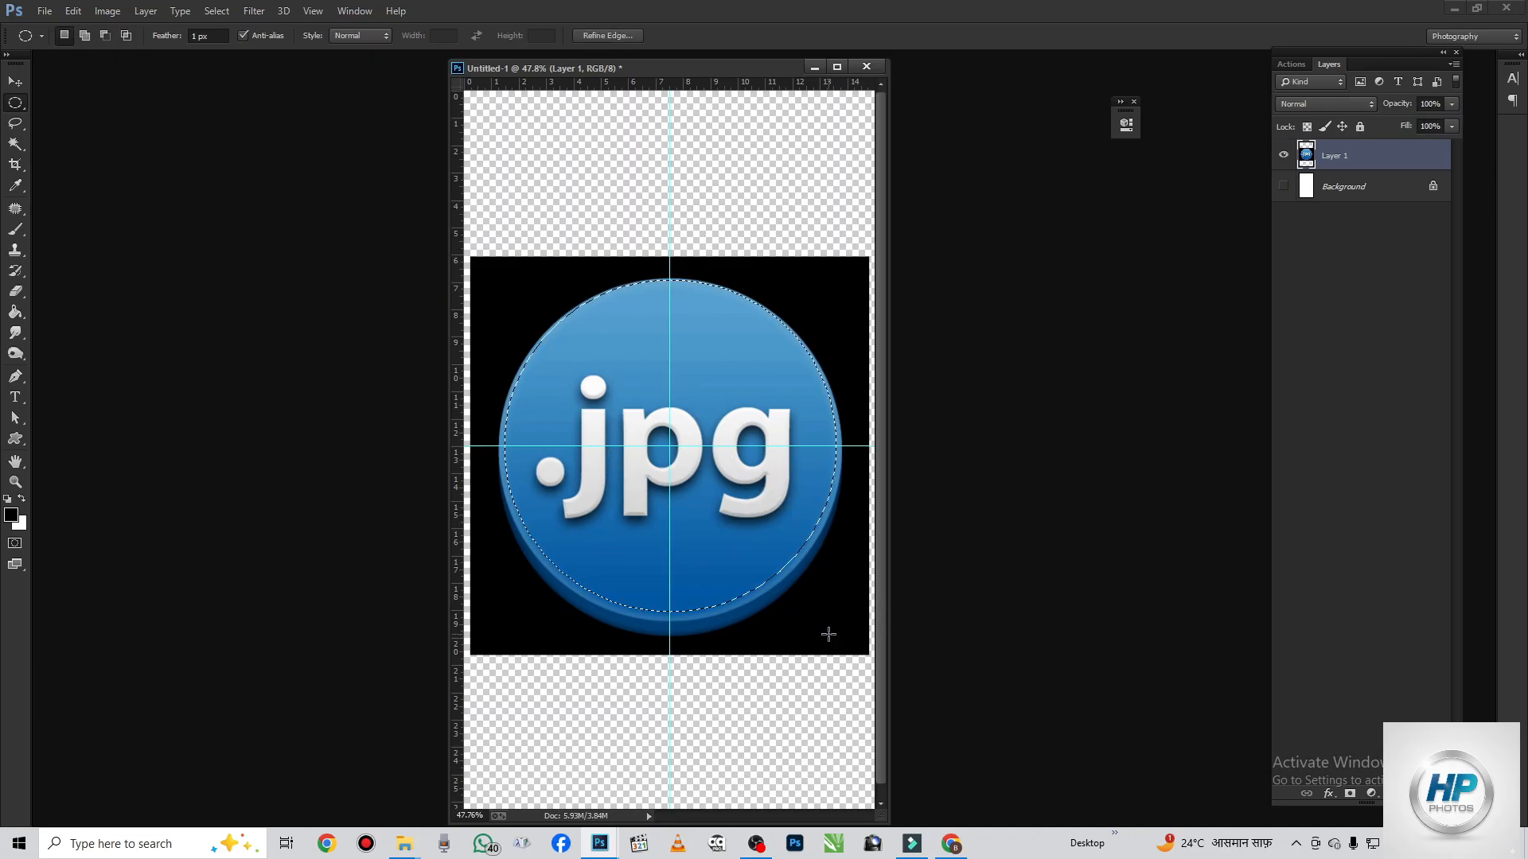
left_click_drag(730, 447, 726, 452)
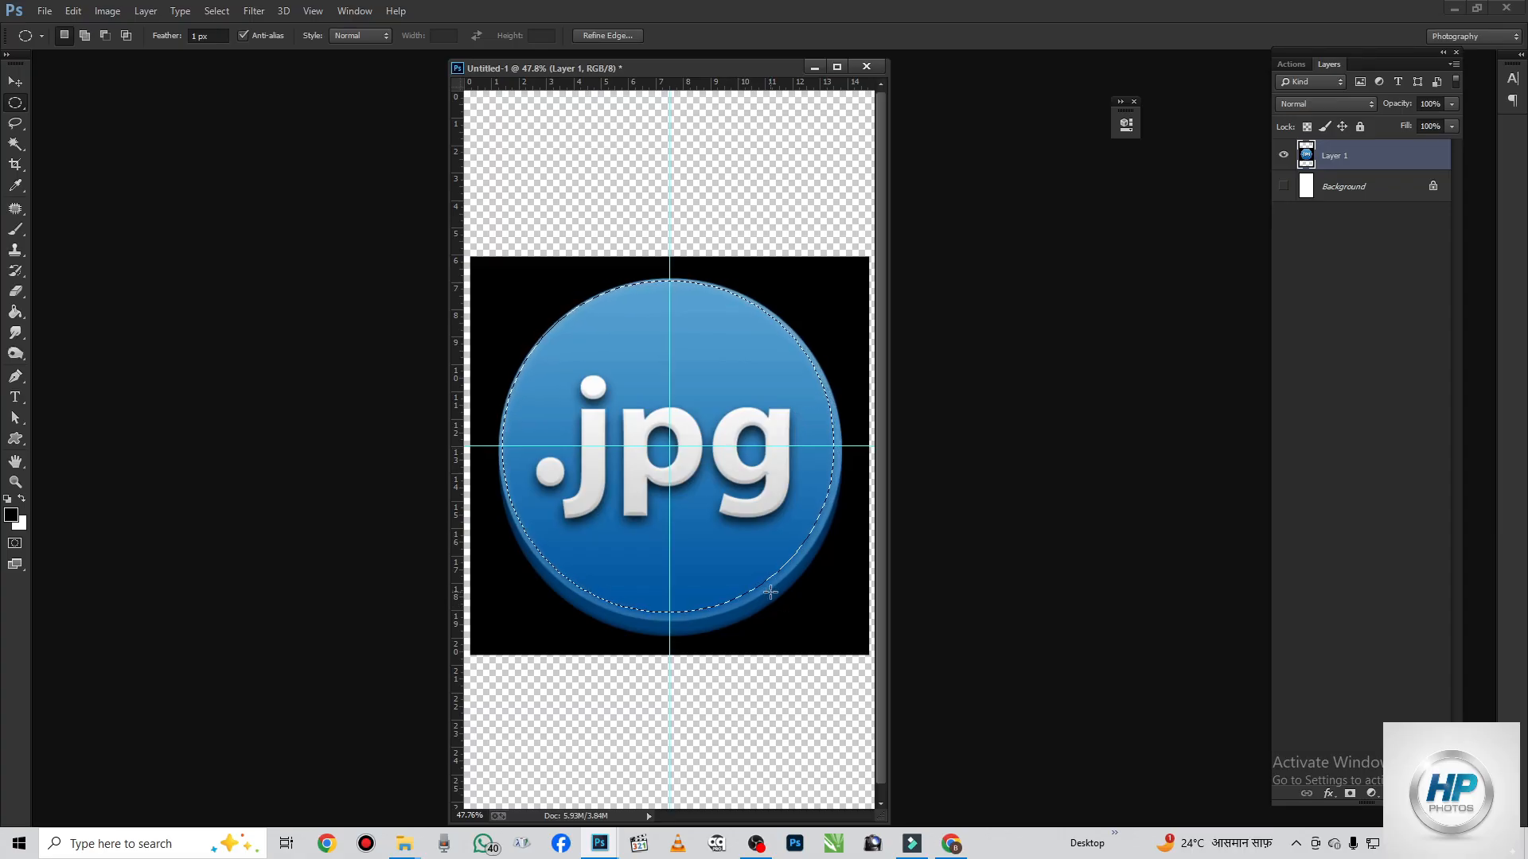
key("ctrl+shift+i")
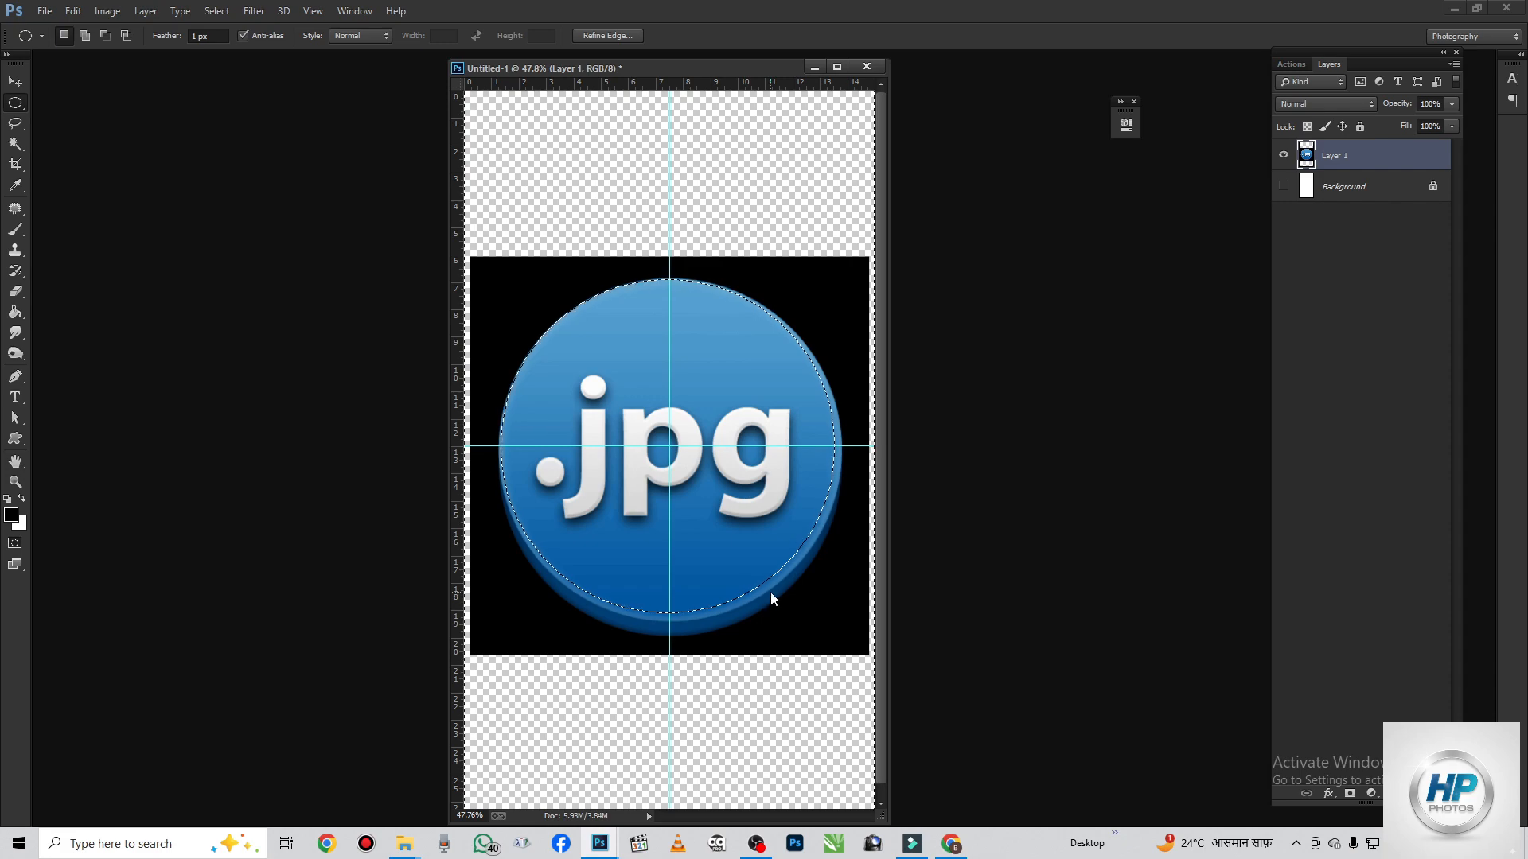
key("Delete")
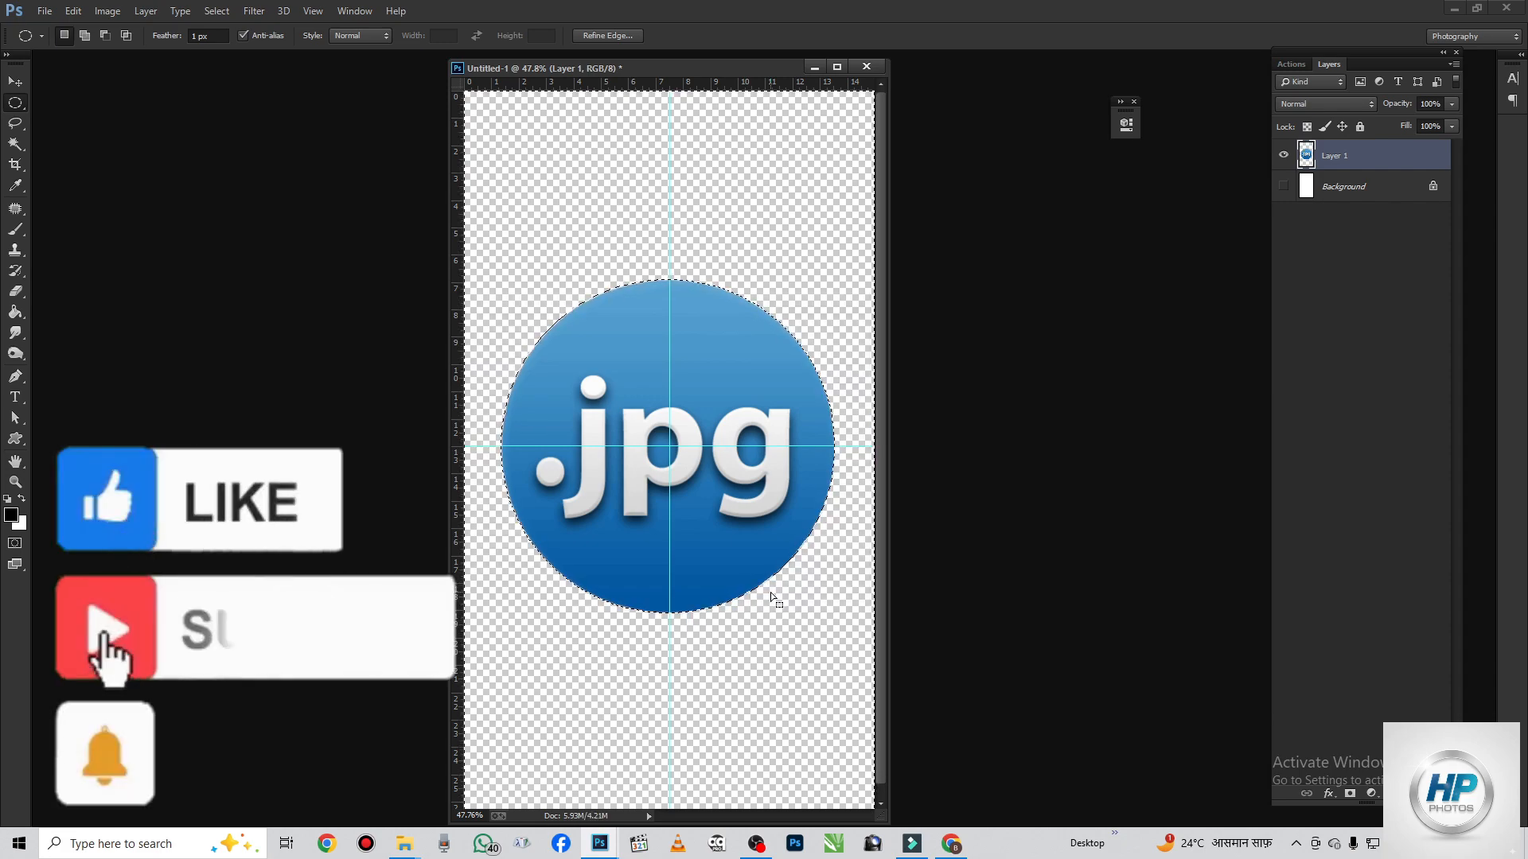
key("ctrl+d")
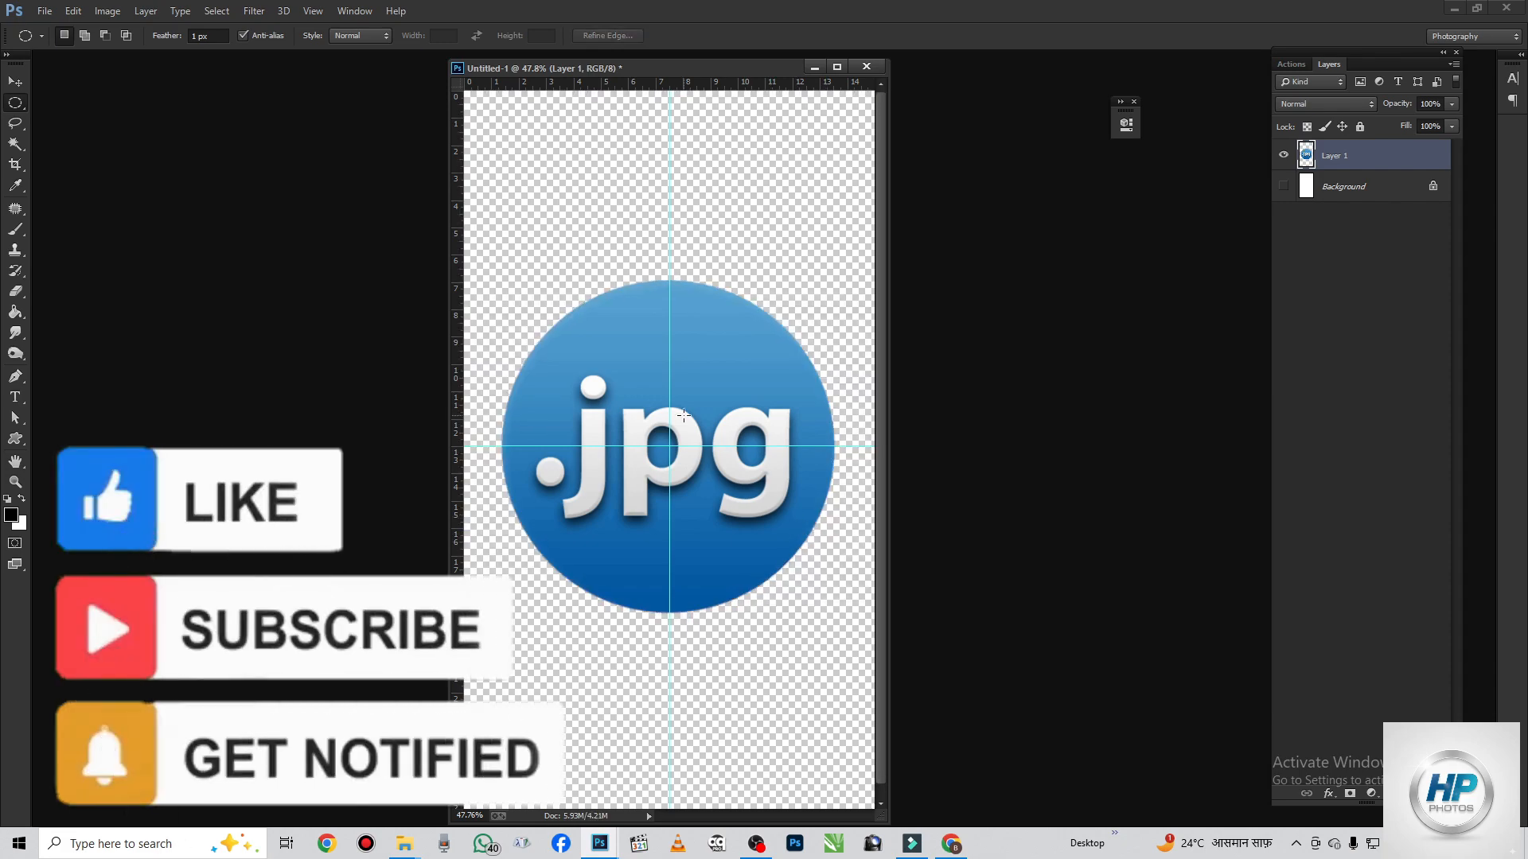
key("v")
mouse_move(684, 414)
left_mouse_down()
mouse_move(817, 410)
mouse_move(665, 404)
left_mouse_up()
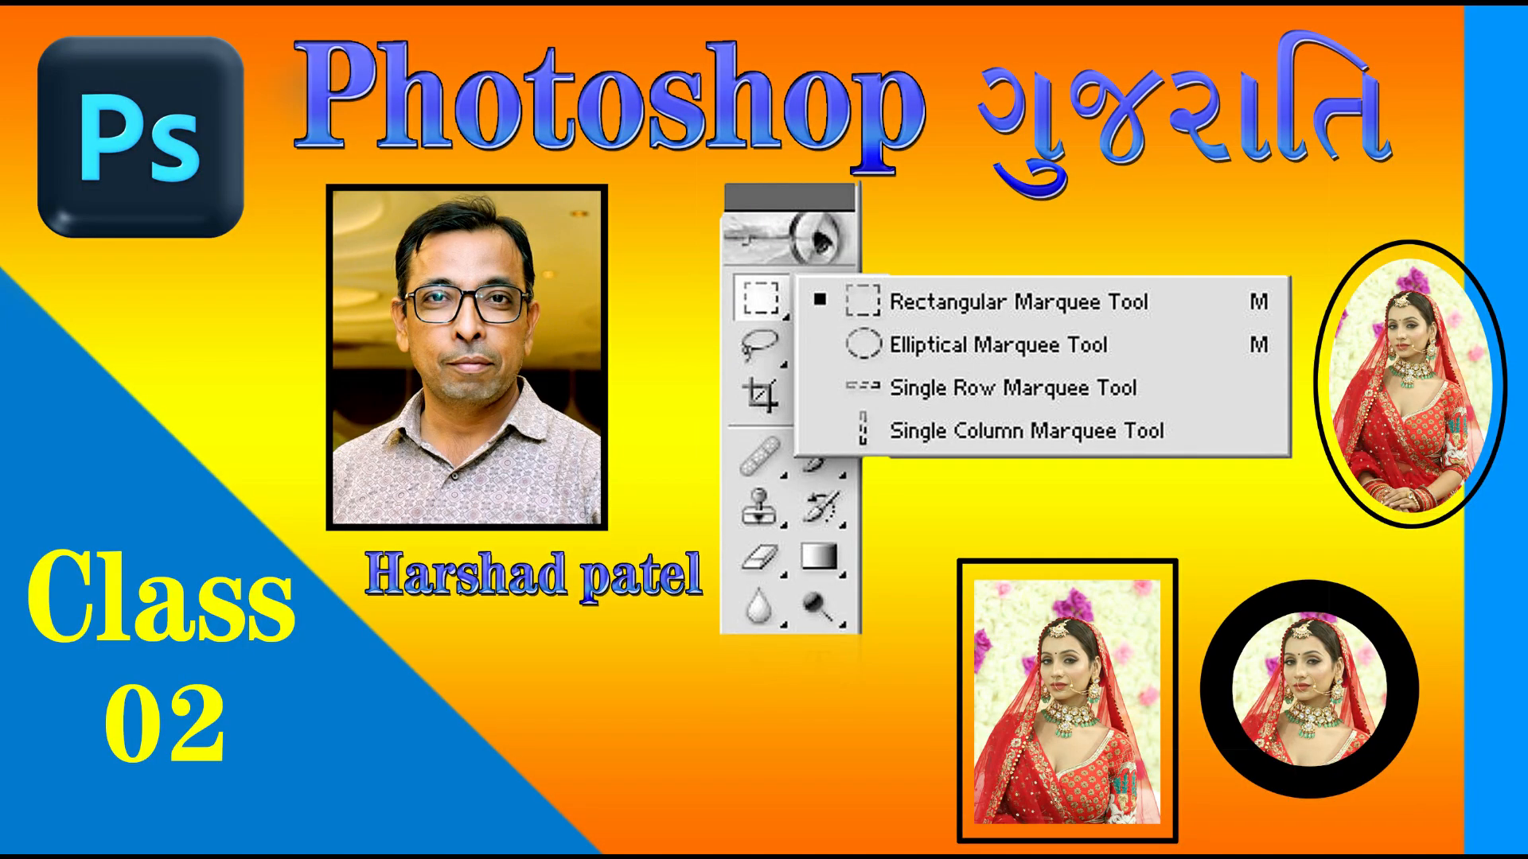